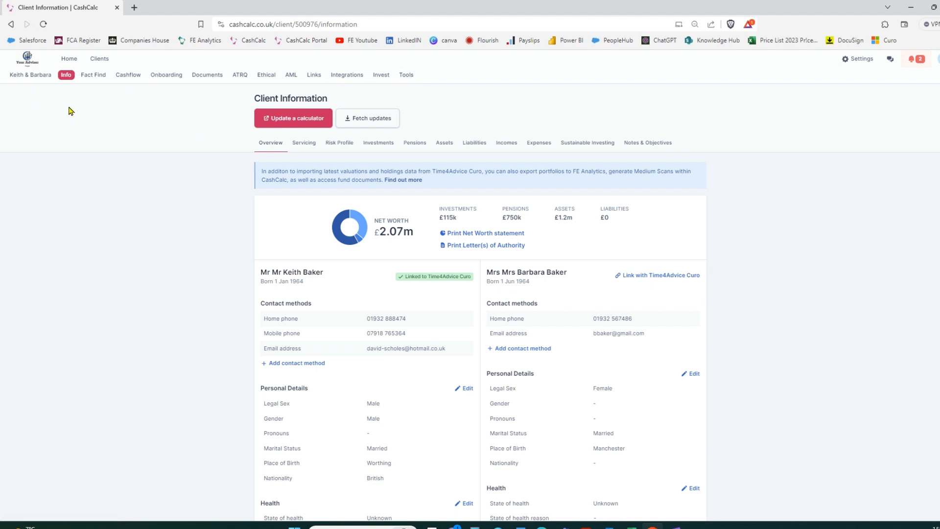
Review the calculators available for exporting the clients' information, and close the export dialog without exporting.
left_click(287, 124)
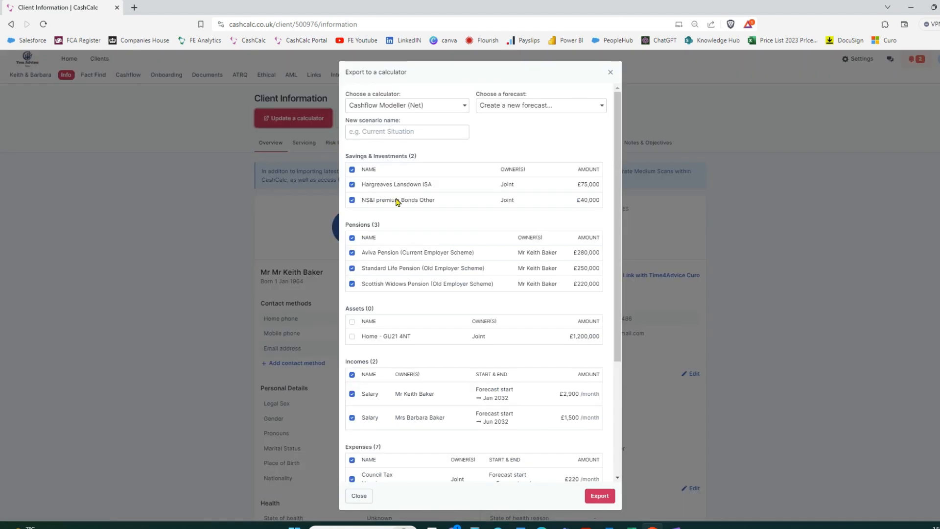
left_click(421, 107)
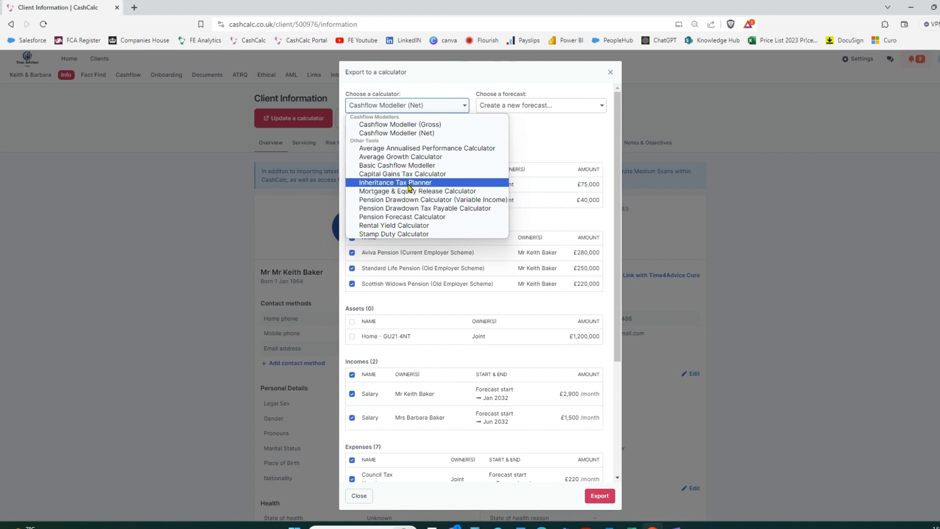
left_click(610, 72)
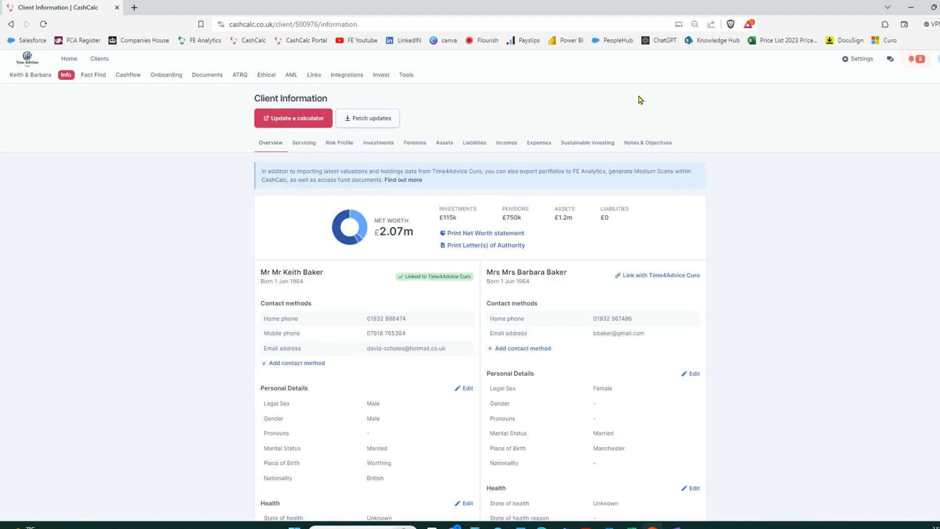
Generate the clients' Net Worth statement, read through its pages and close it.
left_click(484, 233)
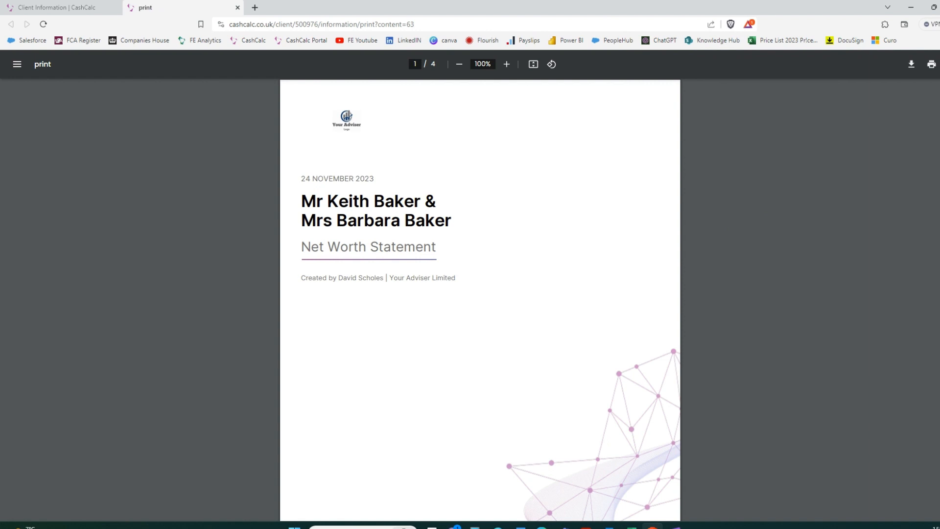
scroll(480, 299, "down", 1)
scroll(480, 298, "down", 10)
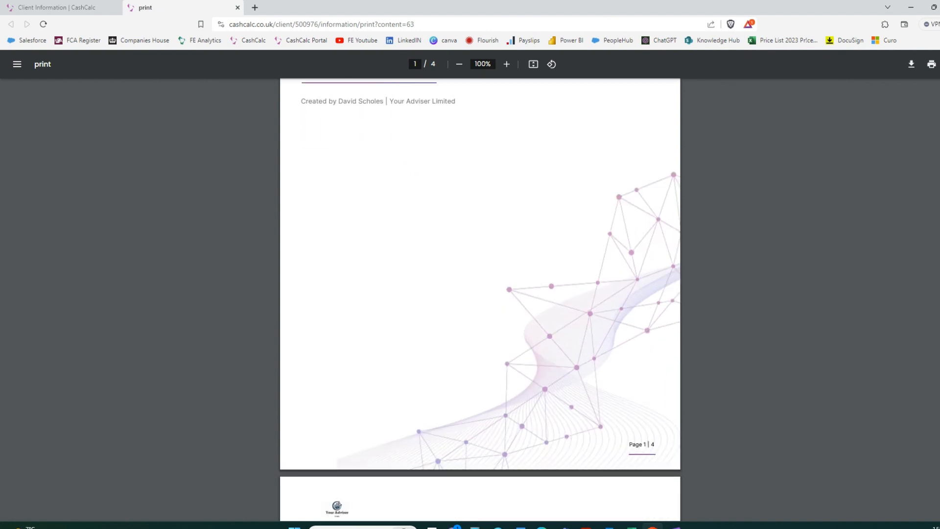
scroll(480, 299, "down", 11)
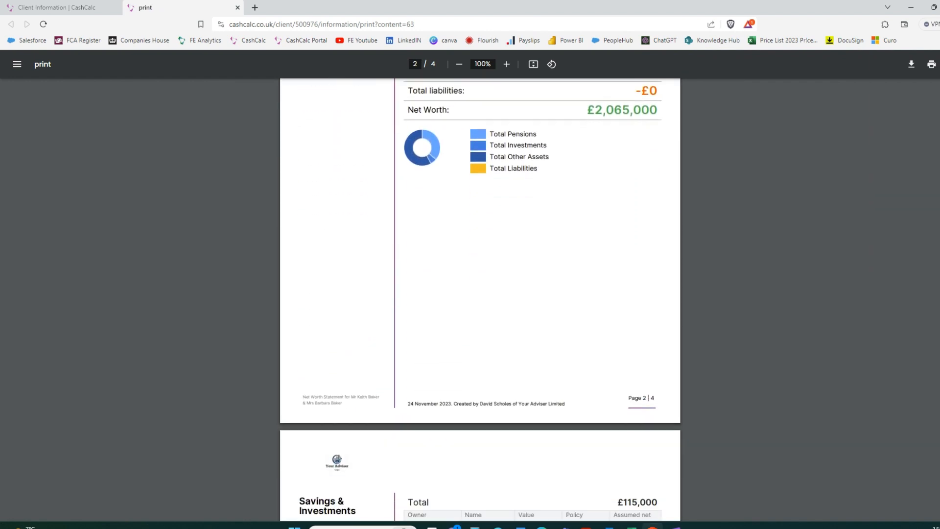
scroll(480, 299, "down", 7)
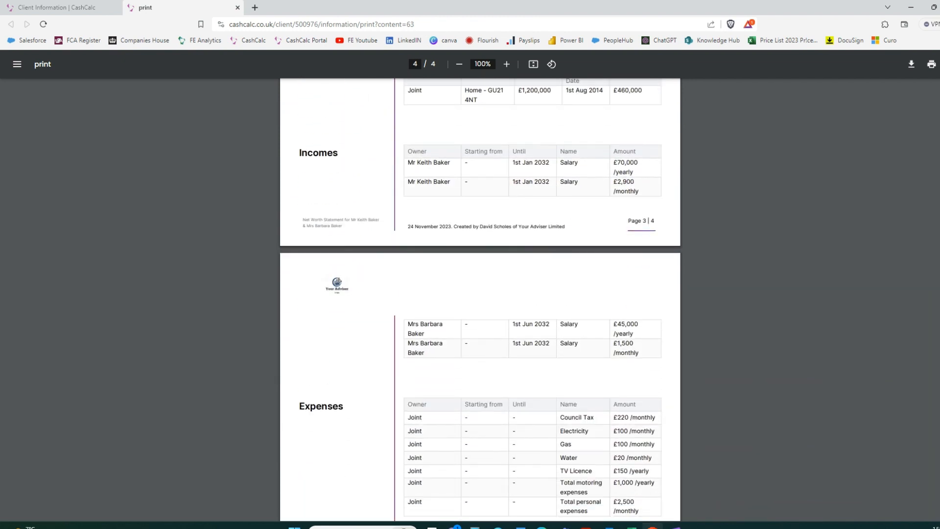
scroll(480, 299, "up", 13)
scroll(882, 105, "up", 10)
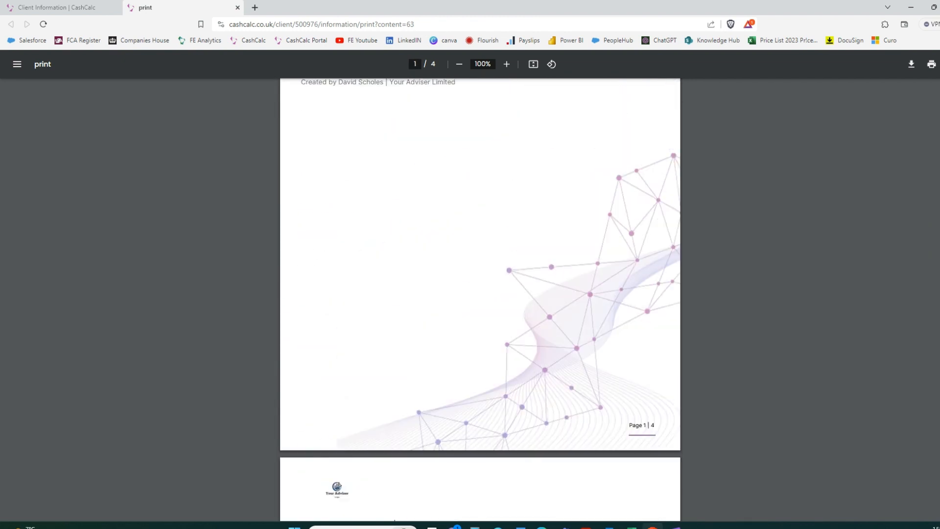
left_click(237, 8)
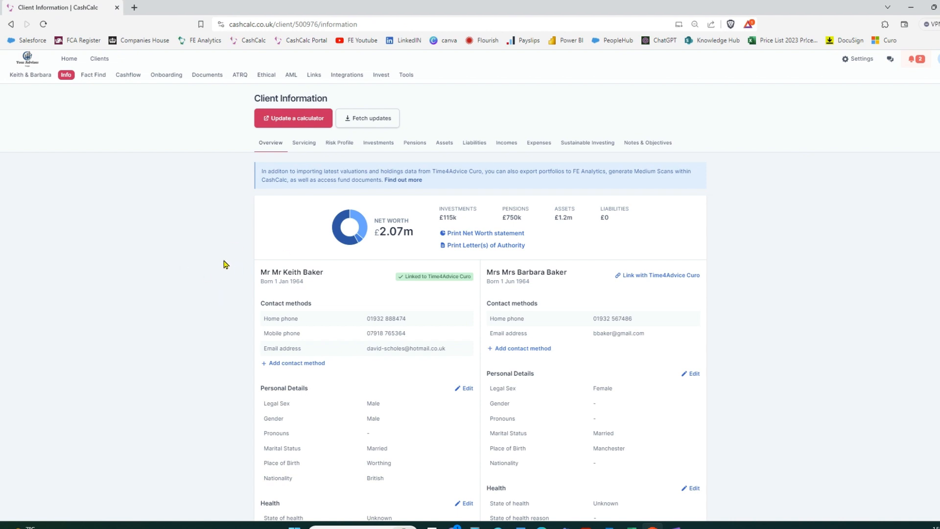
Open the Level vs Indexed Annuity Calculator and review its level annuity, indexed annuity and inflation rate inputs.
left_click(408, 79)
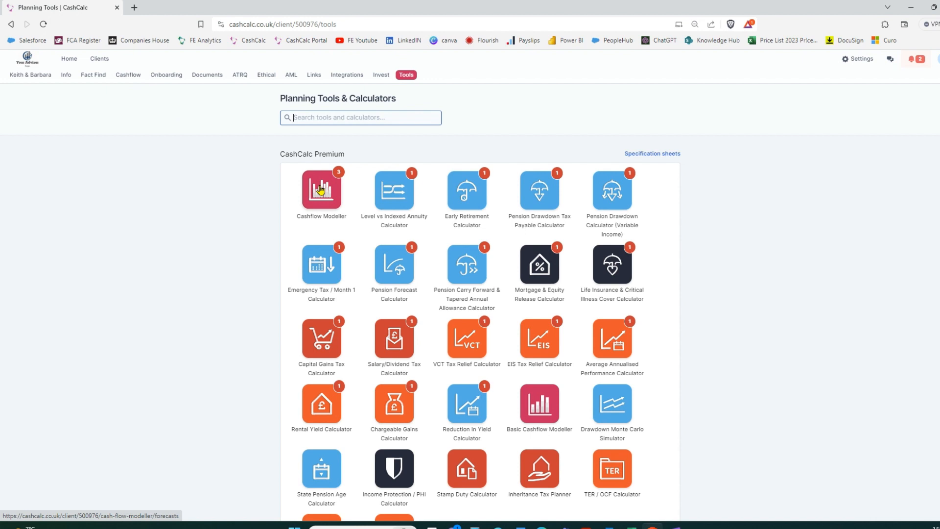
left_click(398, 198)
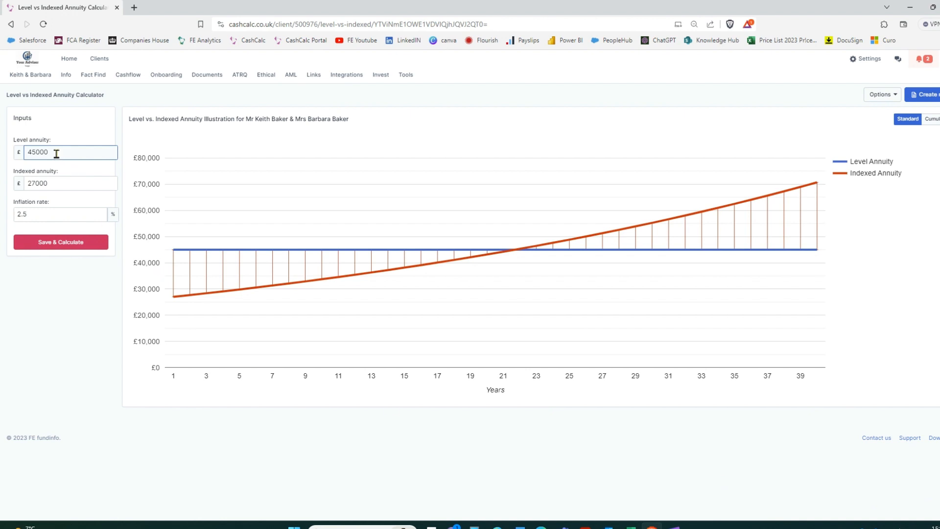
left_click_drag(57, 153, 24, 154)
left_click_drag(47, 185, 22, 185)
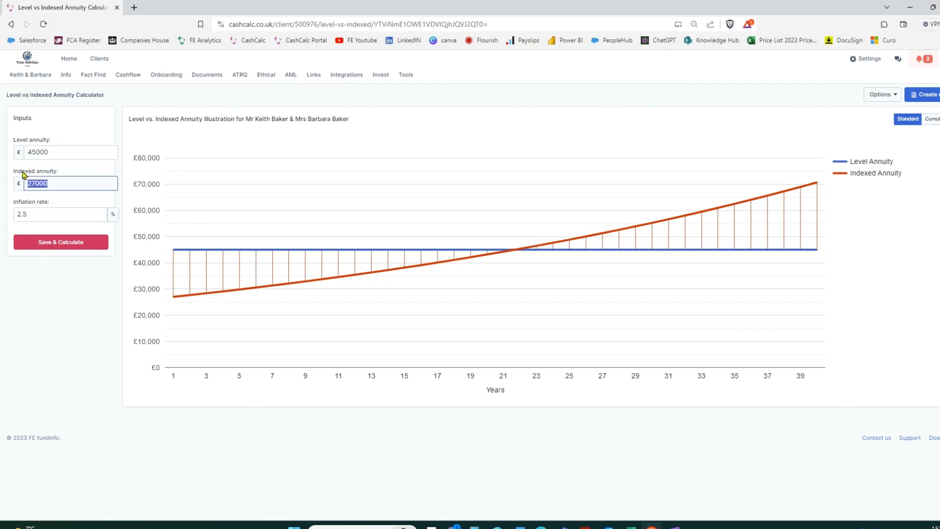
left_click(29, 216)
double_click(29, 215)
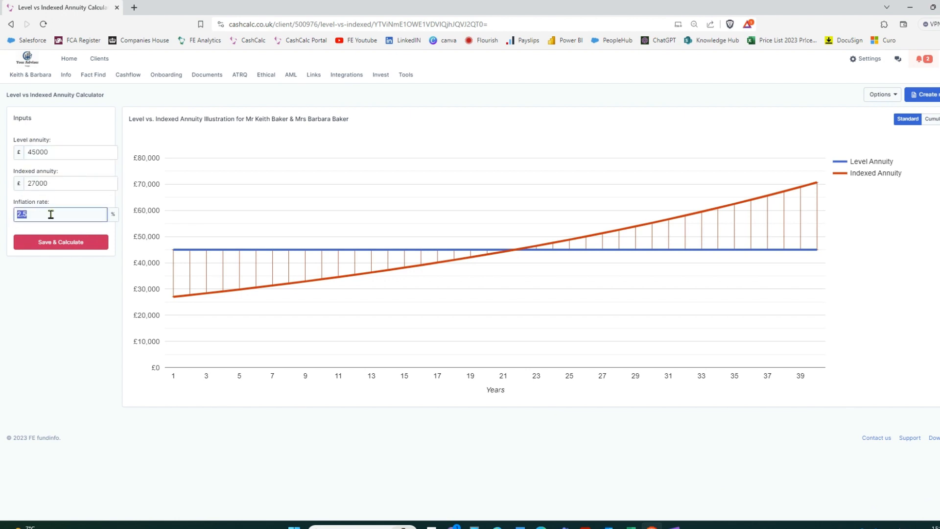
left_click(43, 299)
Compare the level and indexed annuity lines on the yearly chart and switch to the cumulative view.
mouse_move(178, 253)
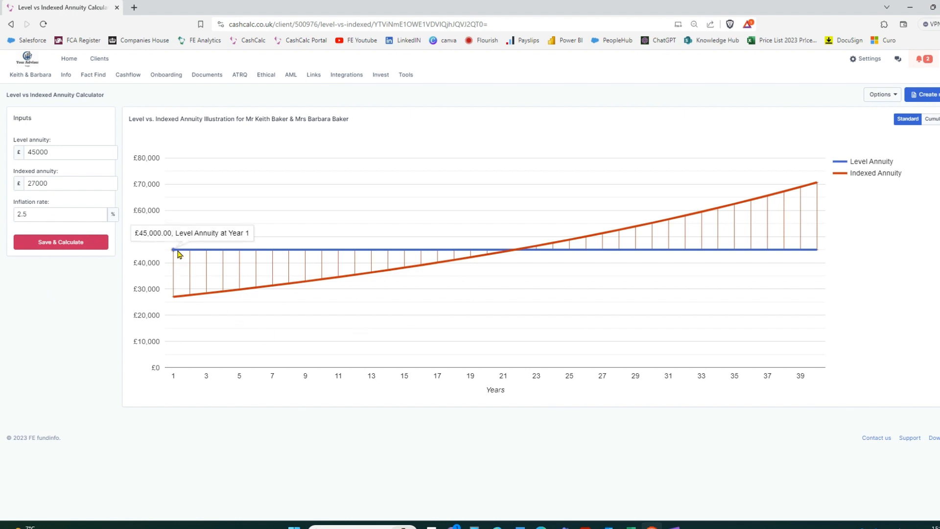
mouse_move(172, 302)
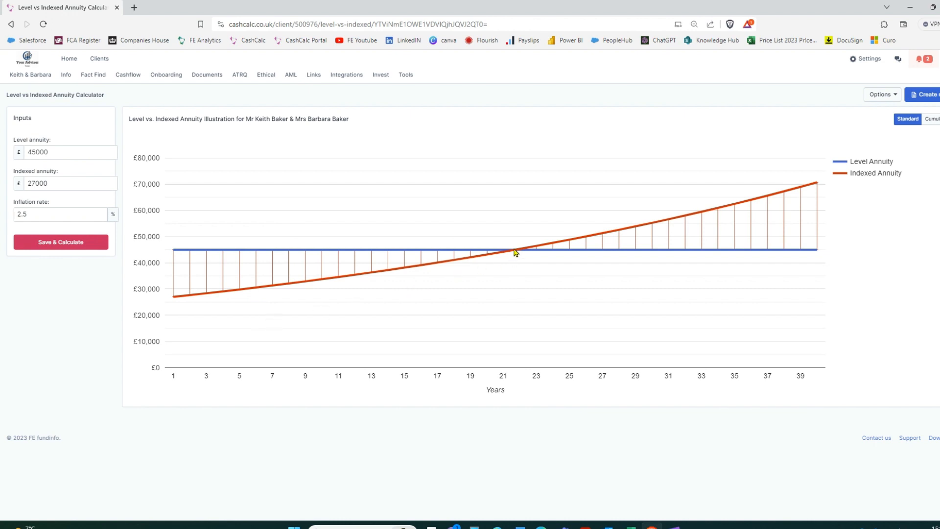
mouse_move(523, 252)
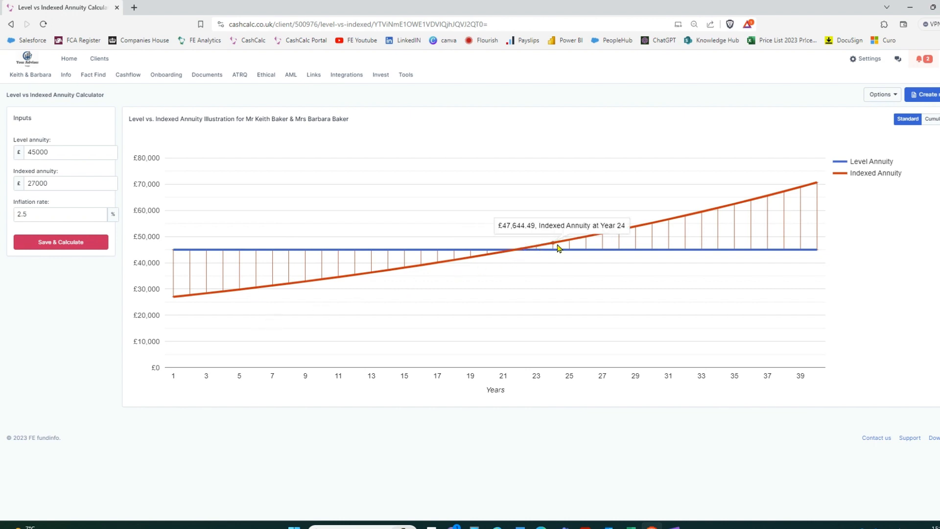
mouse_move(570, 242)
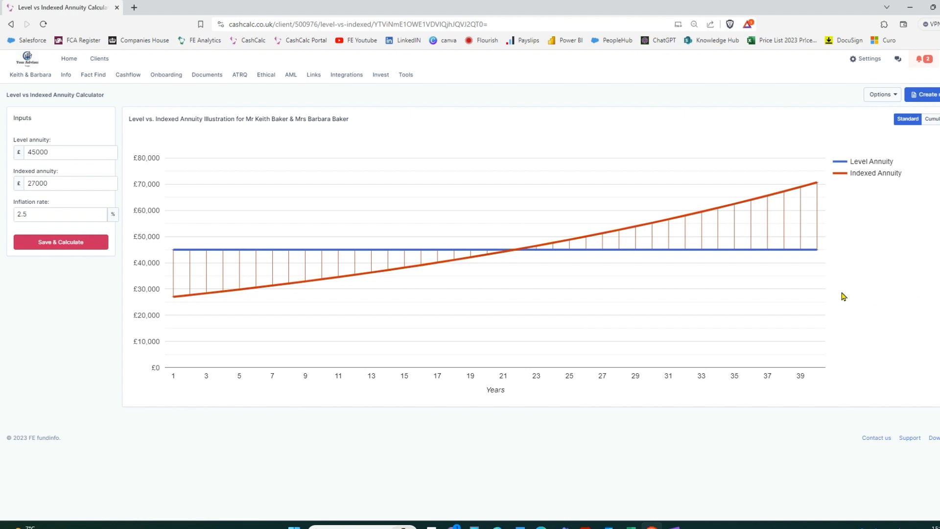
left_click(933, 119)
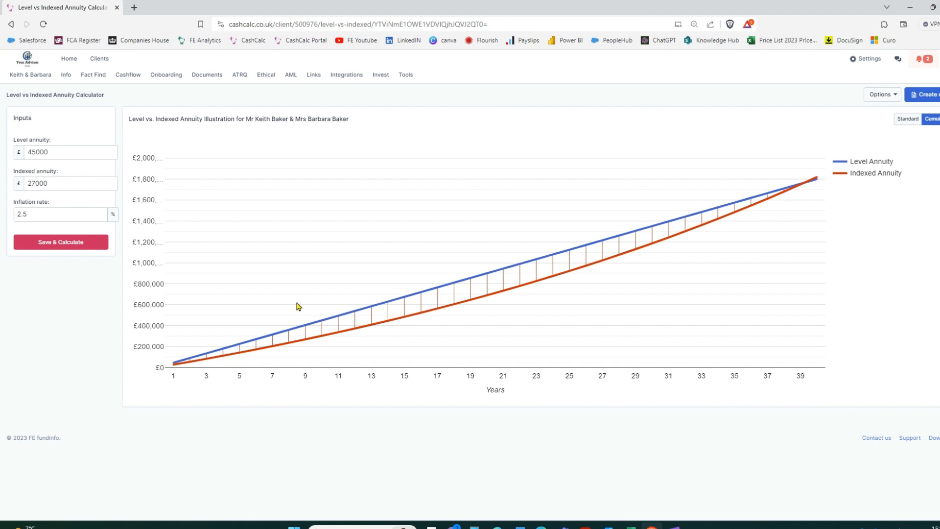
Set the inflation rate to 5%, recalculate the annuity comparison and return the chart to the Standard view.
left_click_drag(28, 218, 11, 221)
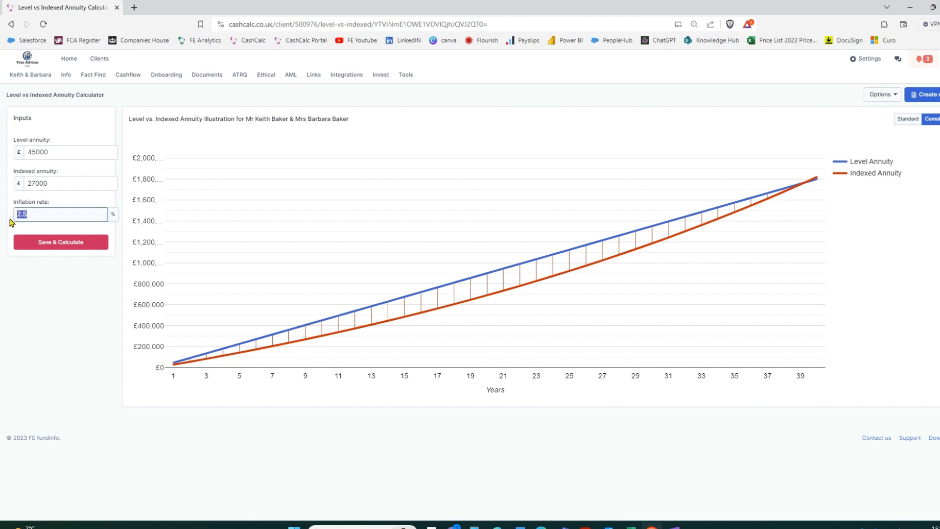
type("5")
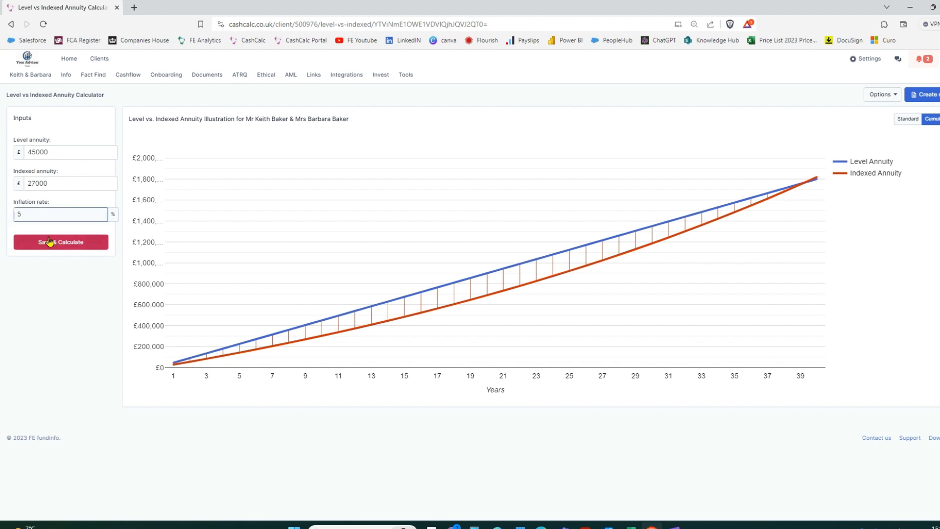
left_click(49, 241)
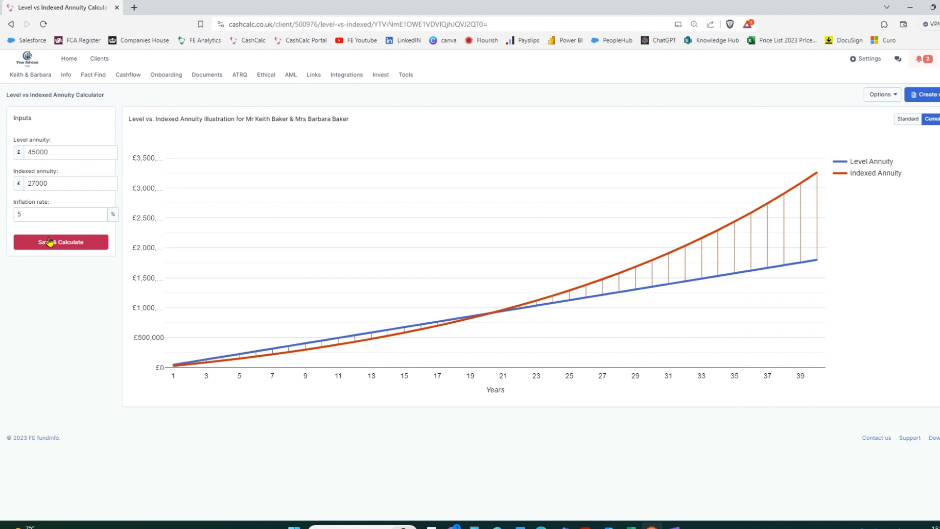
left_click(907, 122)
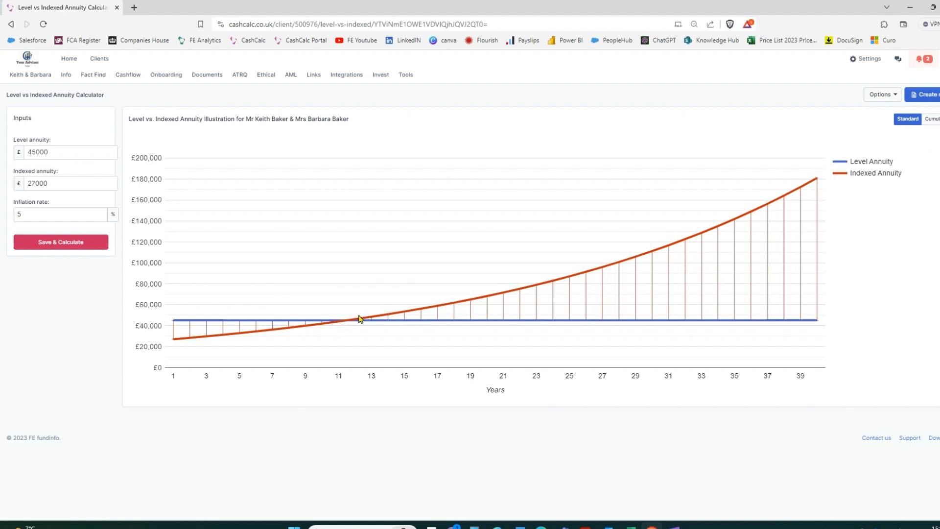
mouse_move(343, 324)
Create a PDF report of the current Level vs Indexed Annuity forecast, read through it and close it.
left_click(935, 101)
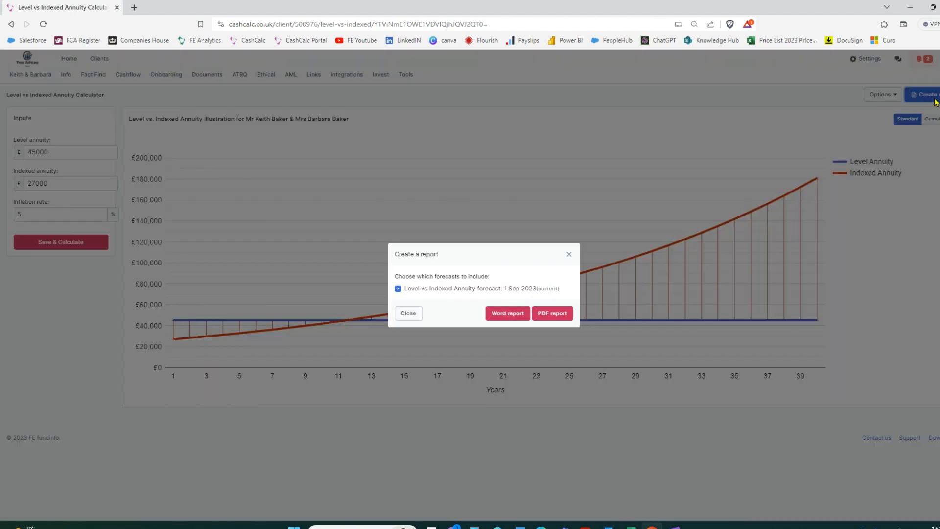
left_click(552, 313)
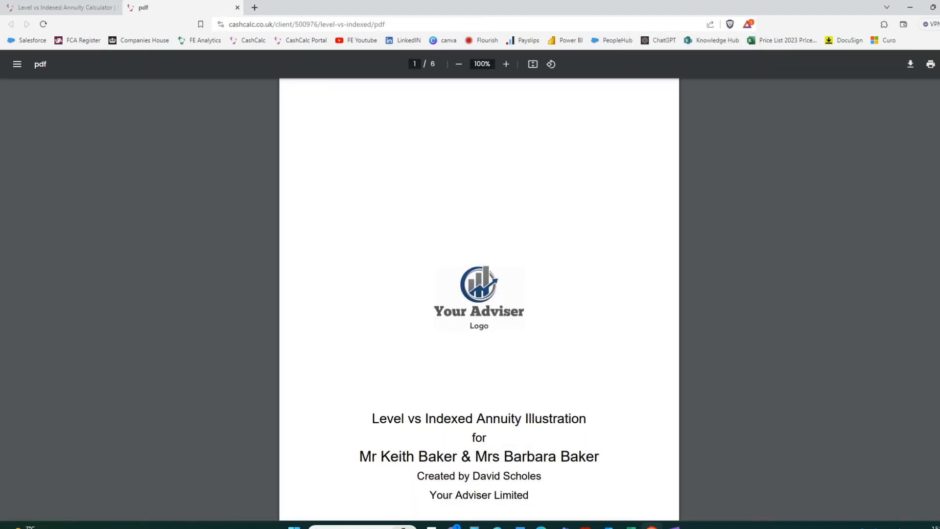
scroll(479, 294, "down", 15)
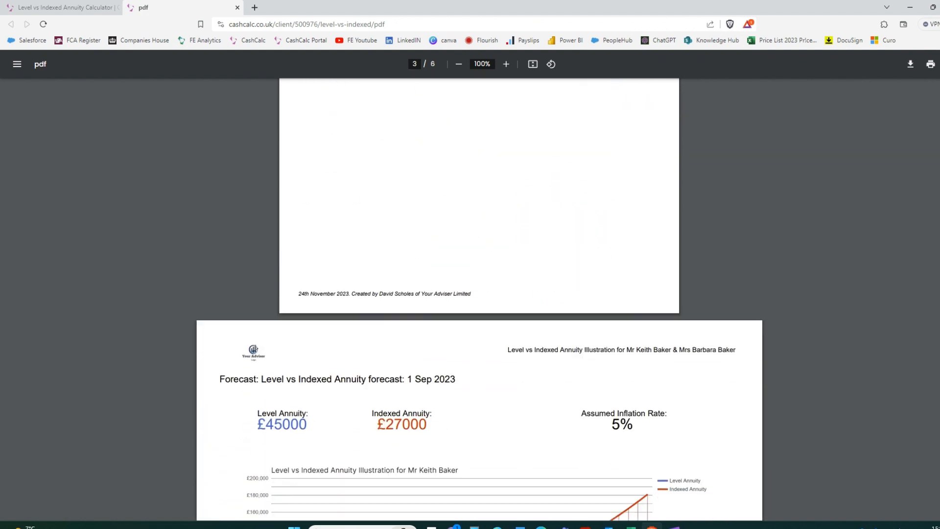
scroll(479, 294, "down", 3)
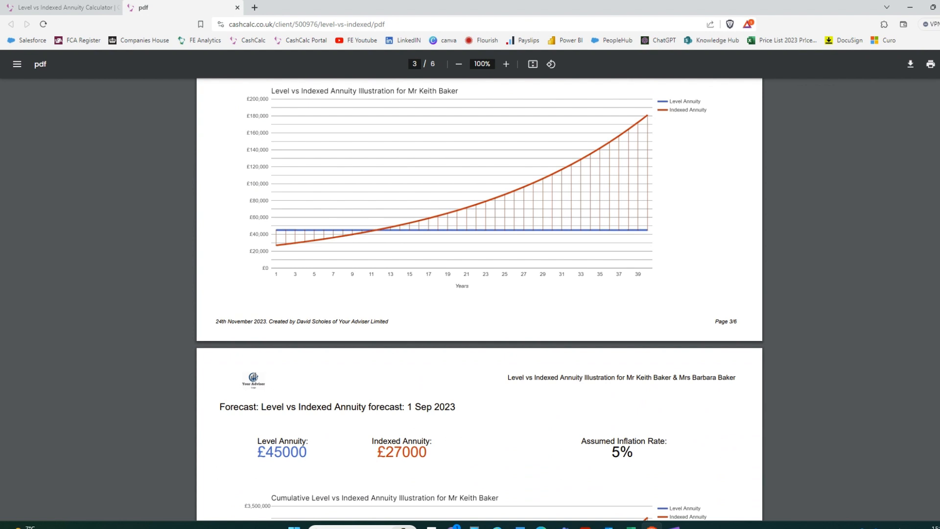
scroll(479, 294, "down", 15)
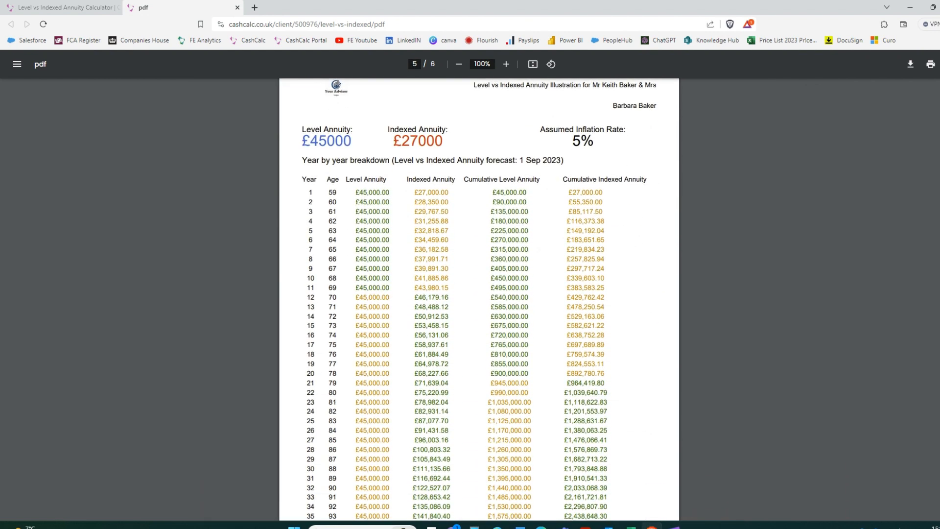
scroll(479, 298, "down", 2)
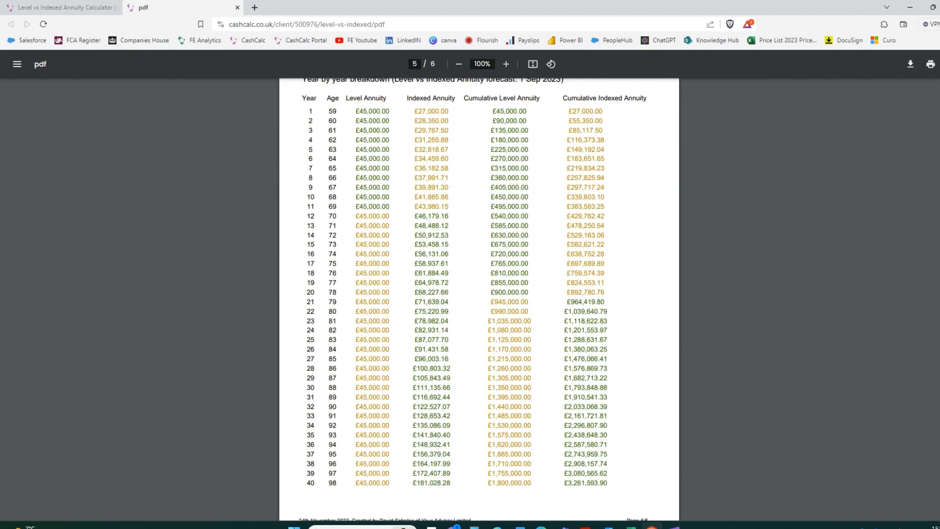
left_click(238, 8)
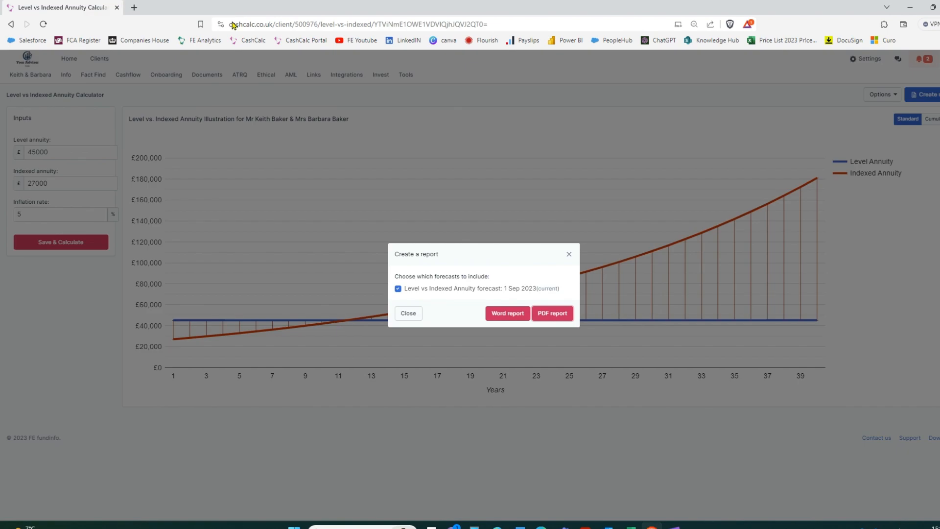
left_click(568, 255)
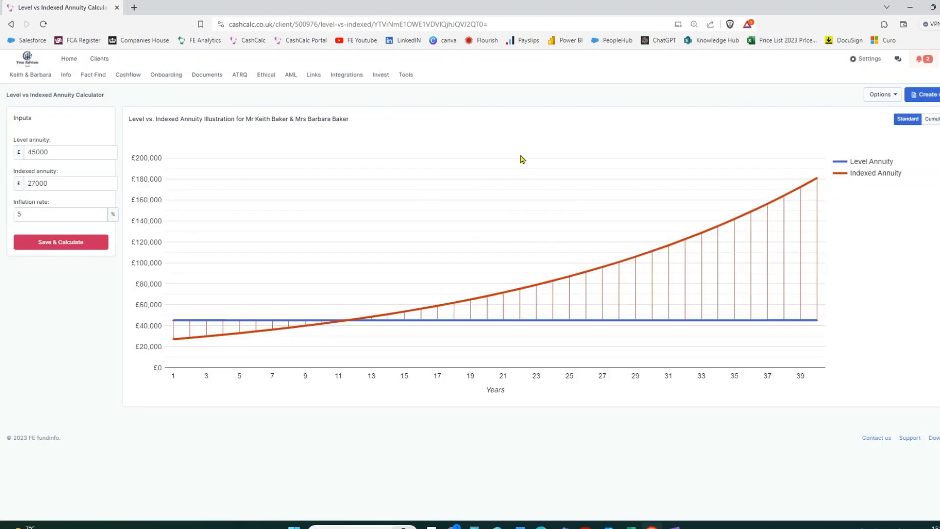
Open the Early Retirement Calculator and review its immediate income, deferred income and years deferred inputs.
left_click(405, 75)
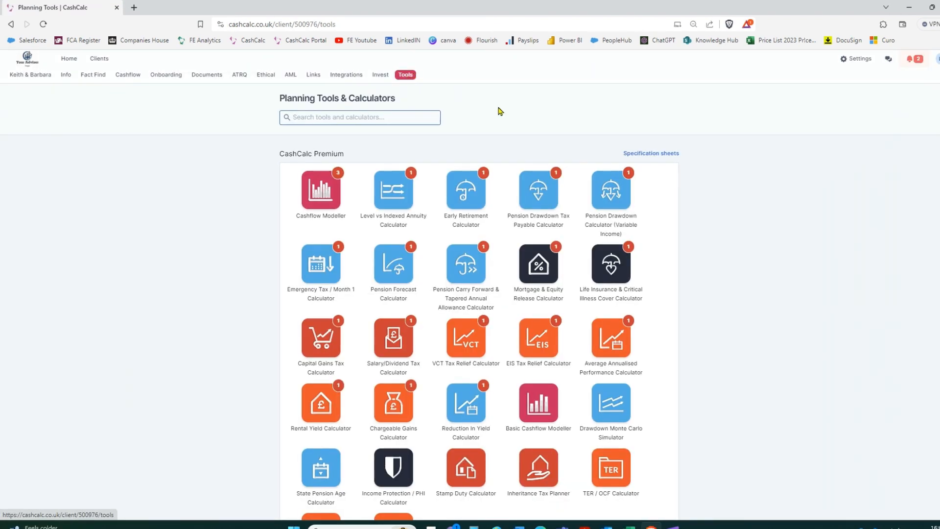
left_click(467, 187)
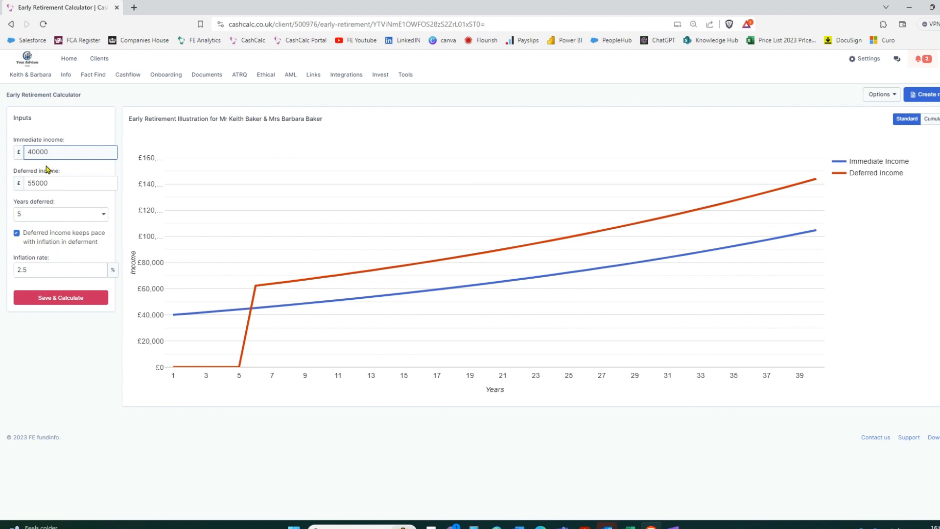
left_click_drag(51, 151, 28, 152)
left_click_drag(48, 183, 27, 182)
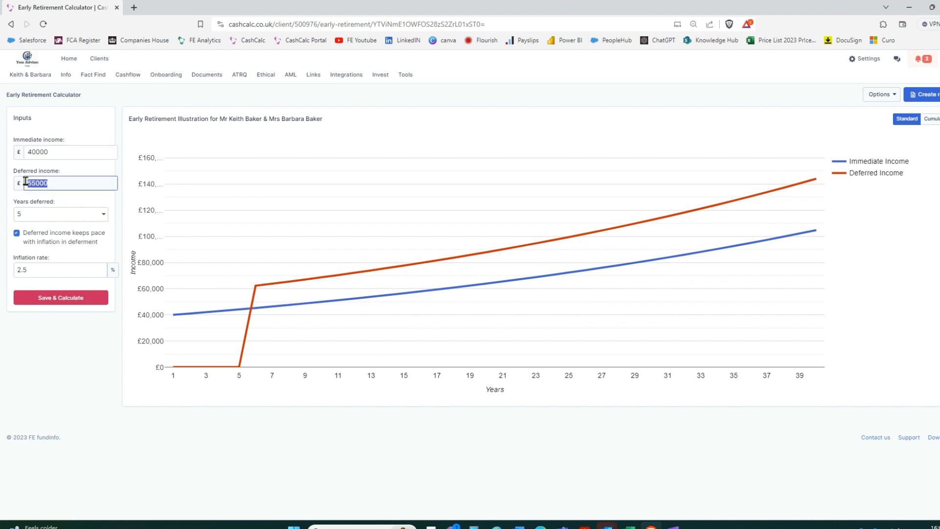
left_click(31, 220)
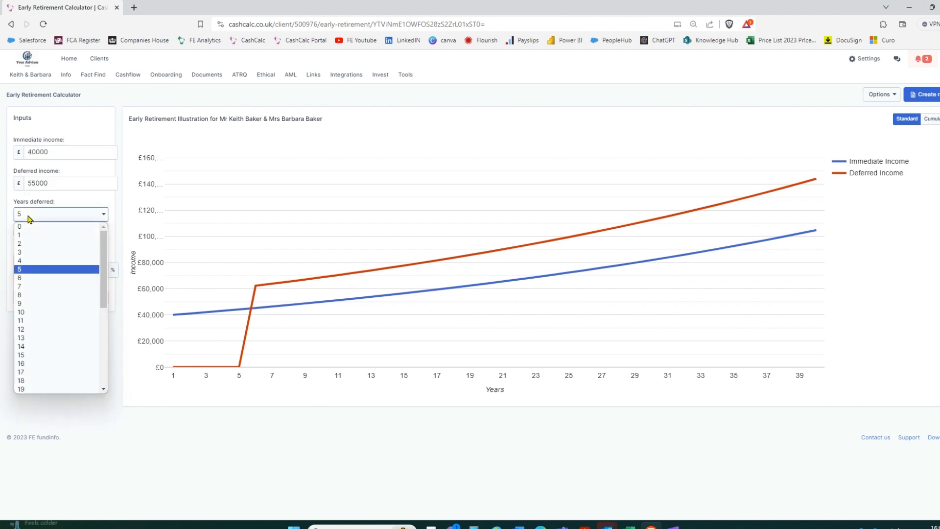
left_click(24, 265)
double_click(51, 183)
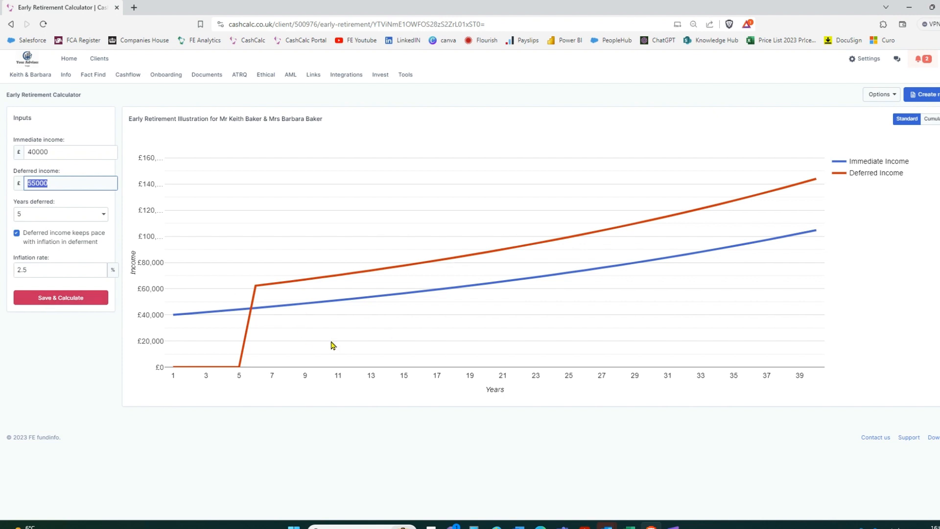
Switch the Early Retirement illustration to the cumulative view and compare the immediate and deferred income lines.
left_click(935, 120)
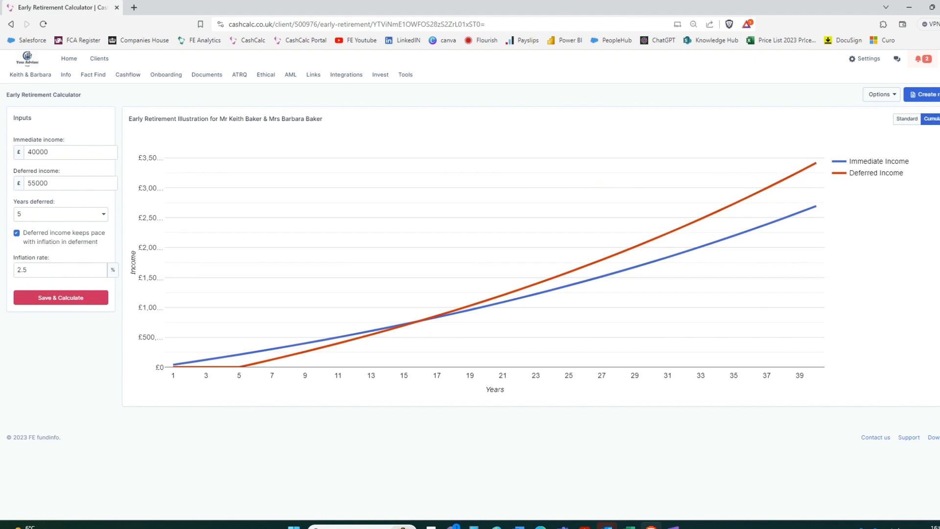
mouse_move(421, 320)
Open the Pension Drawdown Tax Payable Calculator and review its pot value, net investment return and taxable income inputs.
left_click(405, 76)
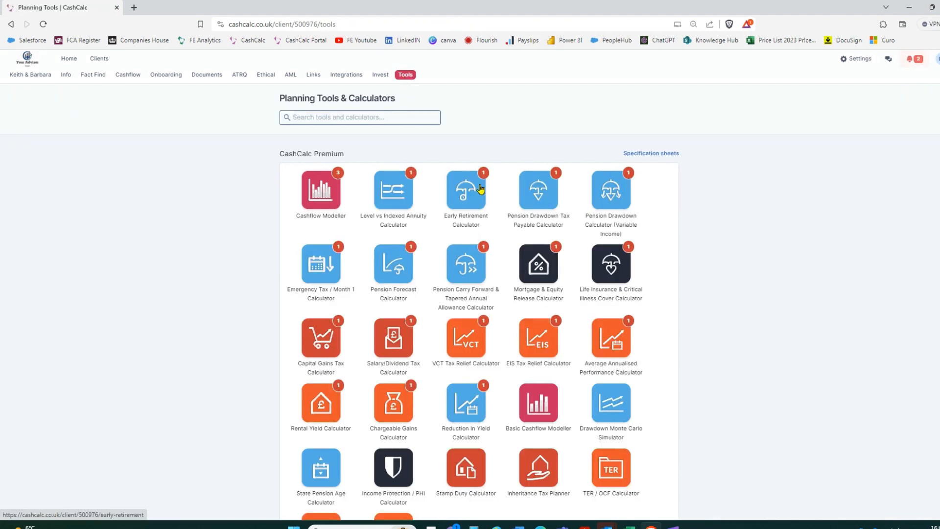
left_click(536, 191)
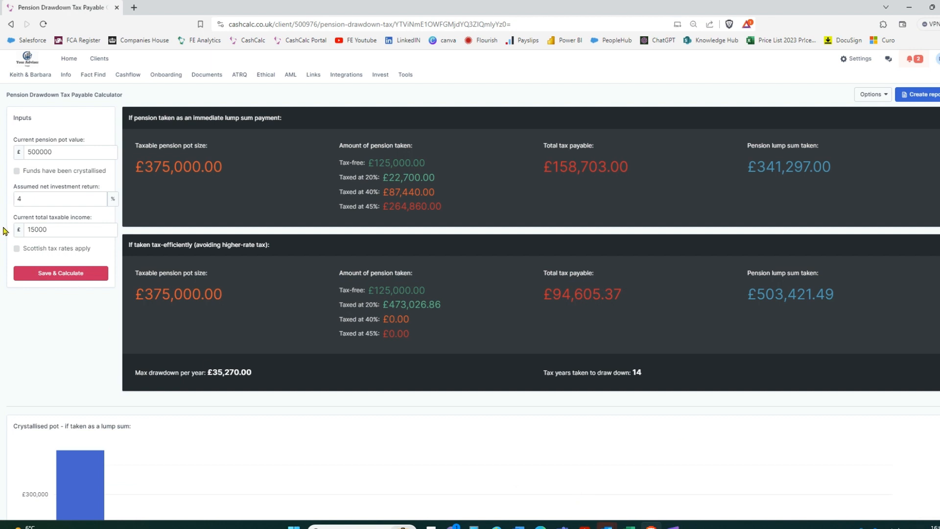
double_click(51, 151)
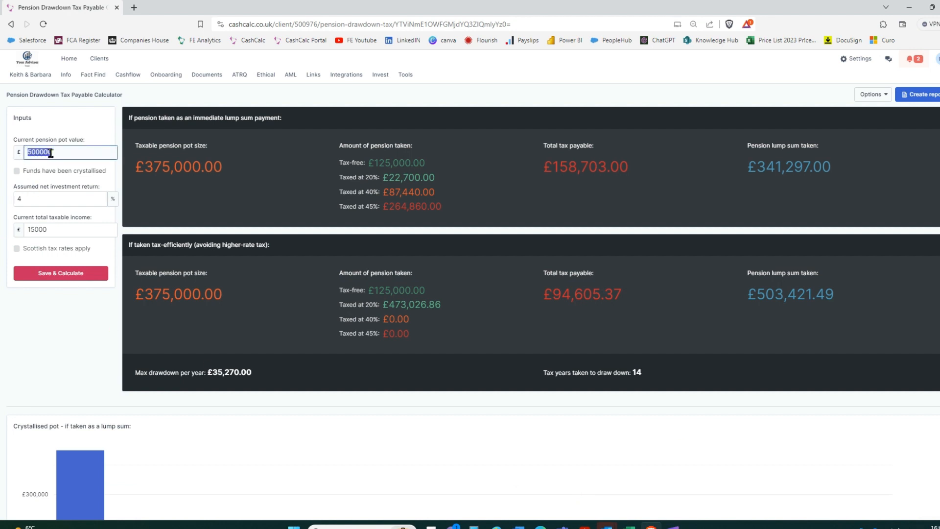
double_click(30, 200)
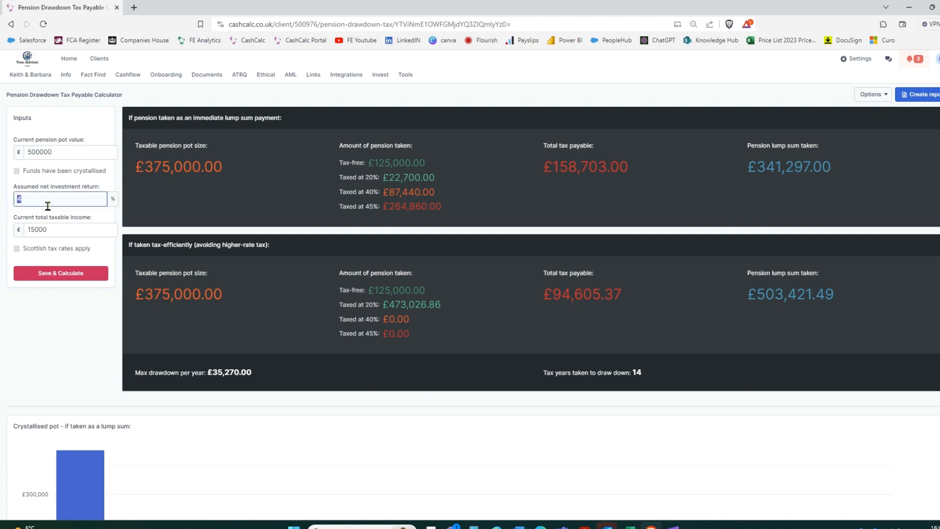
double_click(47, 229)
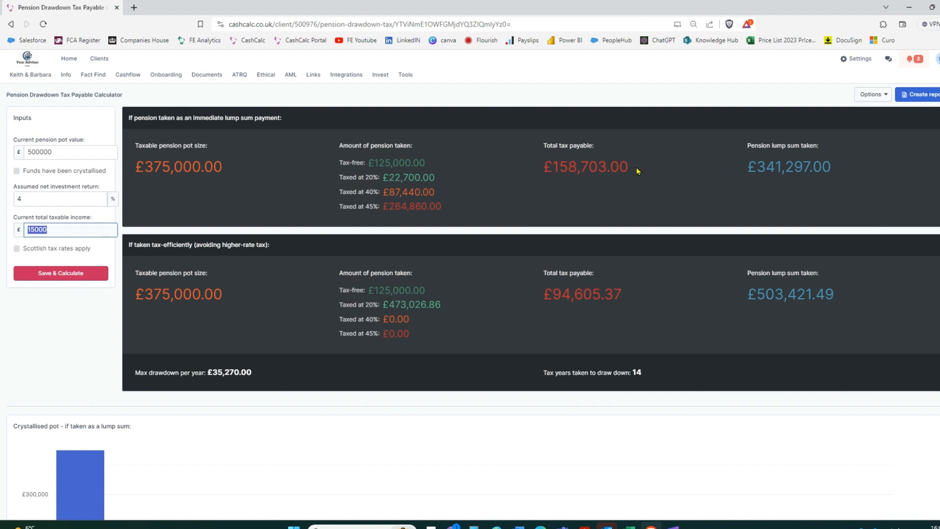
Compare tax payable and lump sum taken for immediate versus tax-efficient withdrawal, including yearly drawdown, tax years and the crystallised pot charts.
left_click_drag(635, 171, 550, 162)
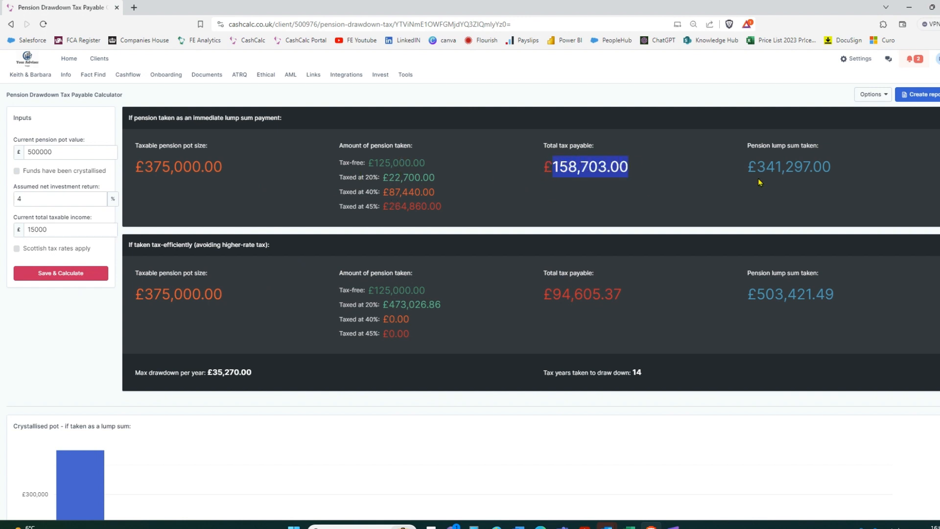
left_click_drag(843, 168, 744, 167)
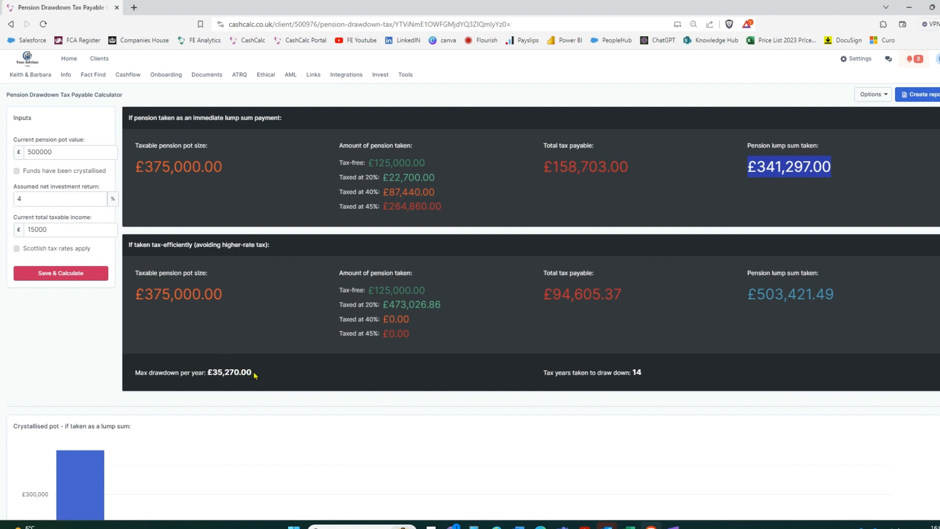
left_click_drag(253, 374, 214, 384)
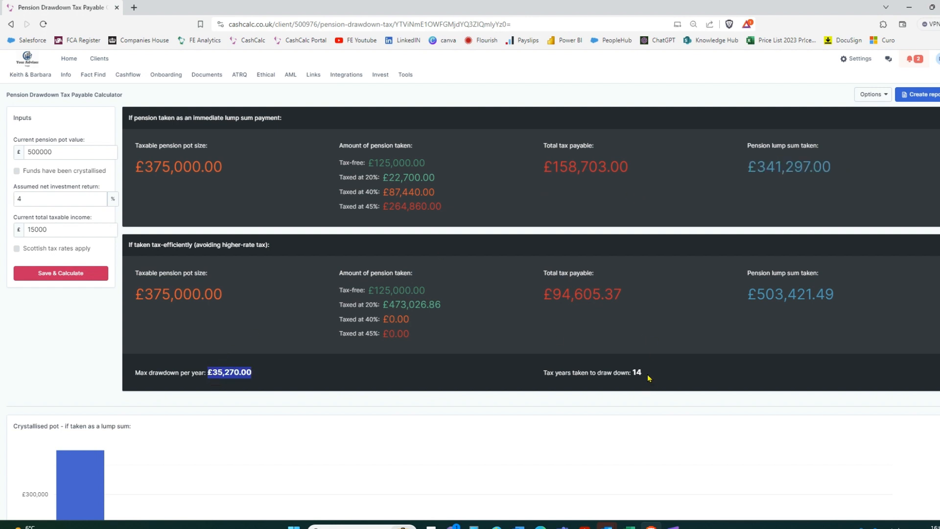
left_click_drag(650, 379, 629, 374)
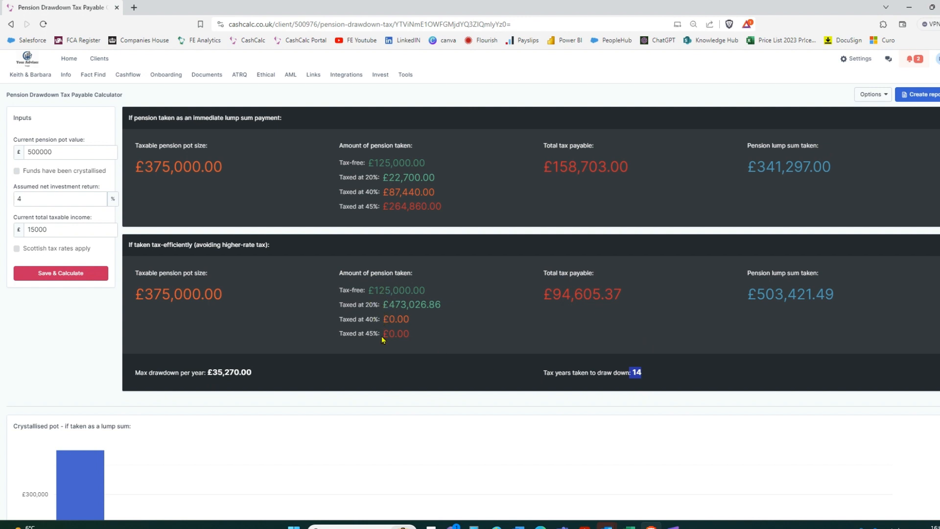
left_click_drag(623, 301, 543, 288)
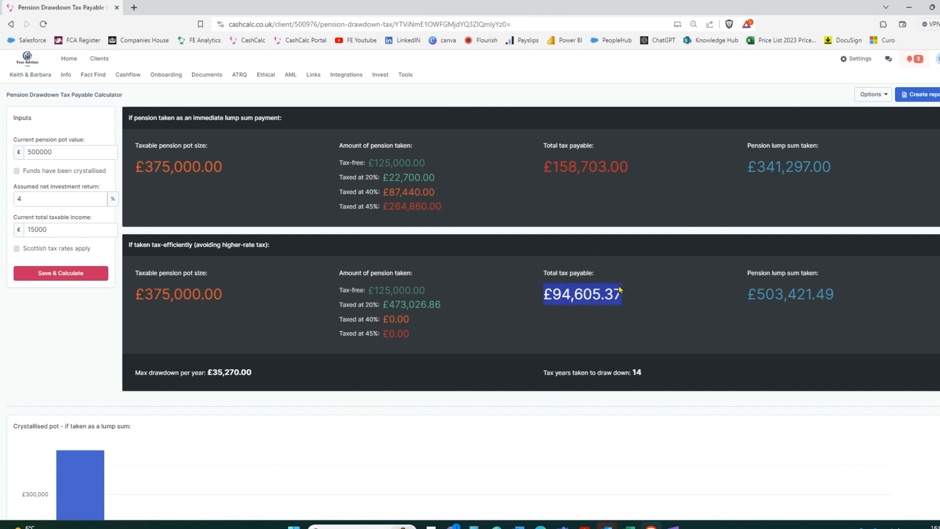
left_click_drag(835, 294, 684, 295)
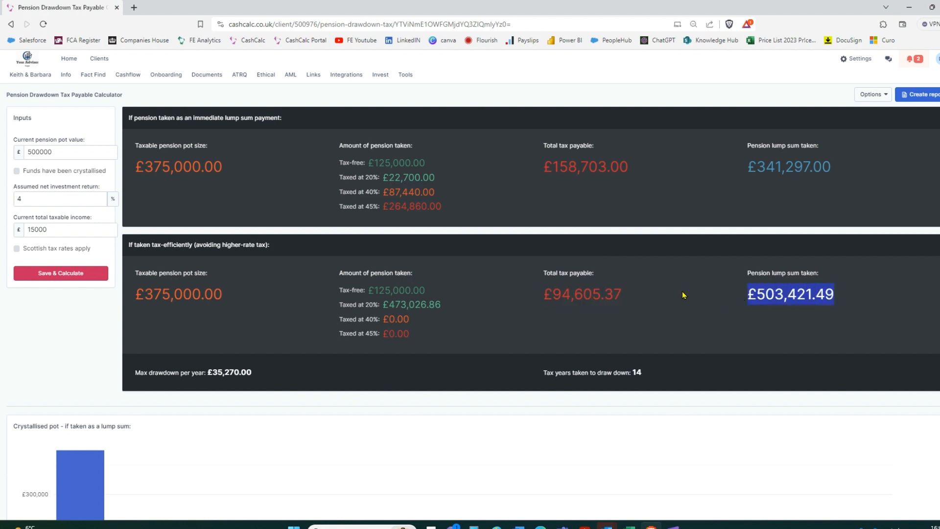
scroll(684, 295, "down", 11)
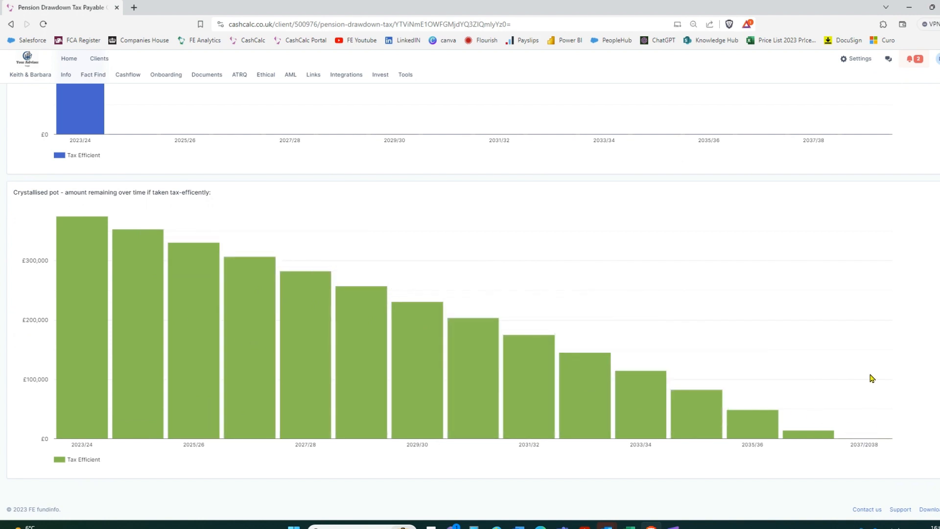
scroll(872, 378, "up", 10)
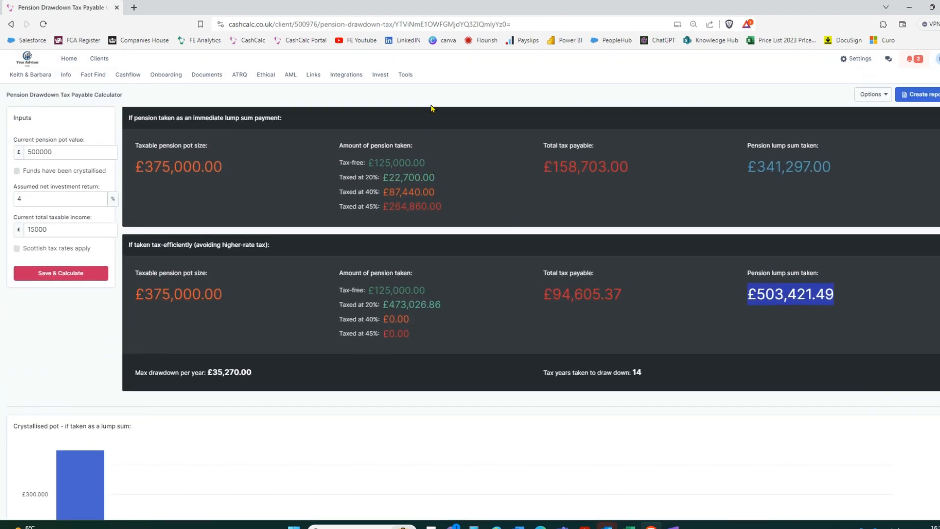
Open the Pension Drawdown Calculator (Variable Income) and review its assumptions and the gross annual amounts drawn at each age range.
left_click(406, 76)
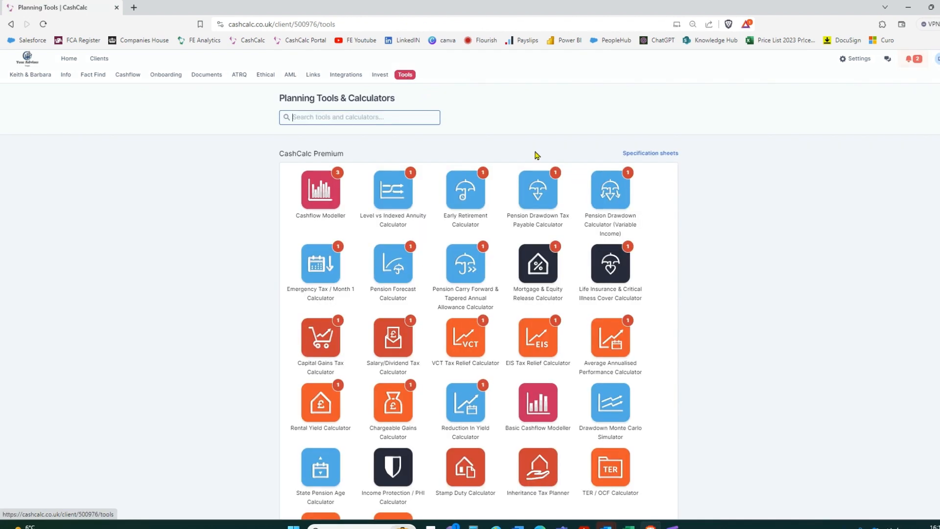
left_click(607, 193)
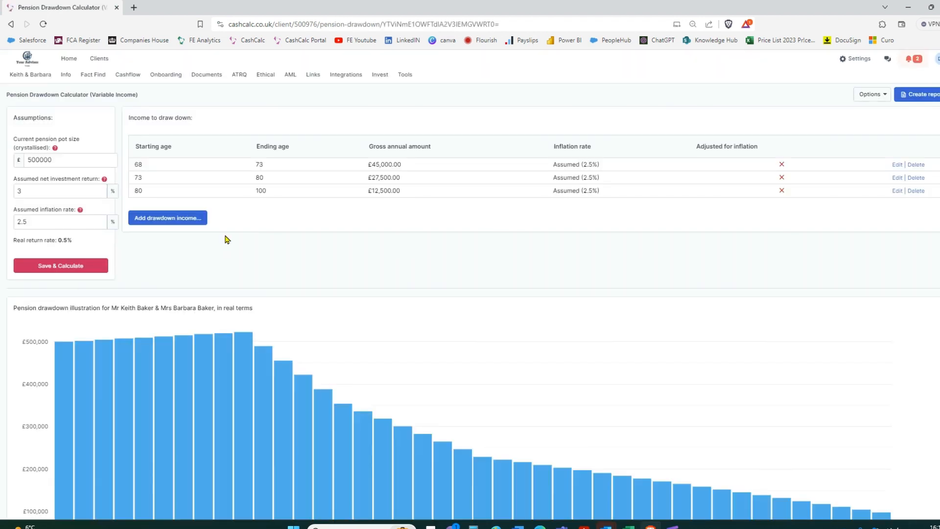
left_click_drag(51, 161, 23, 159)
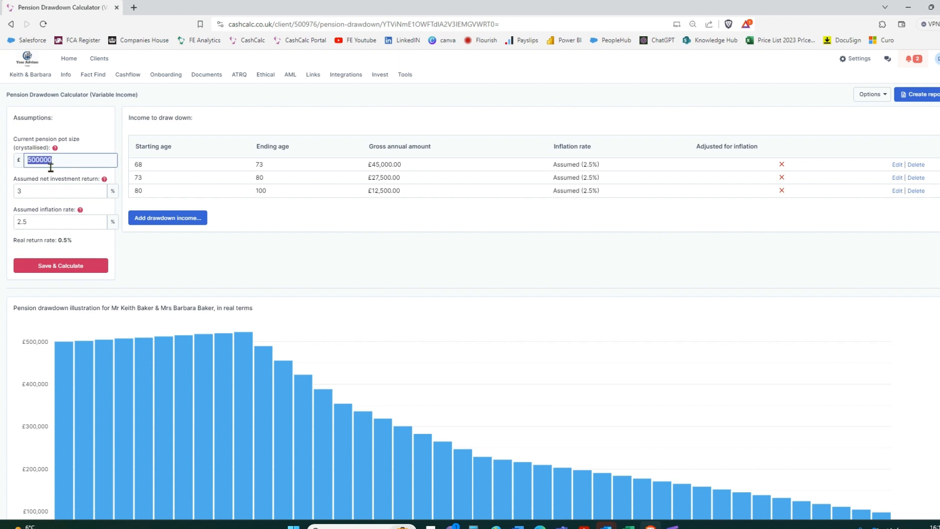
left_click(38, 192)
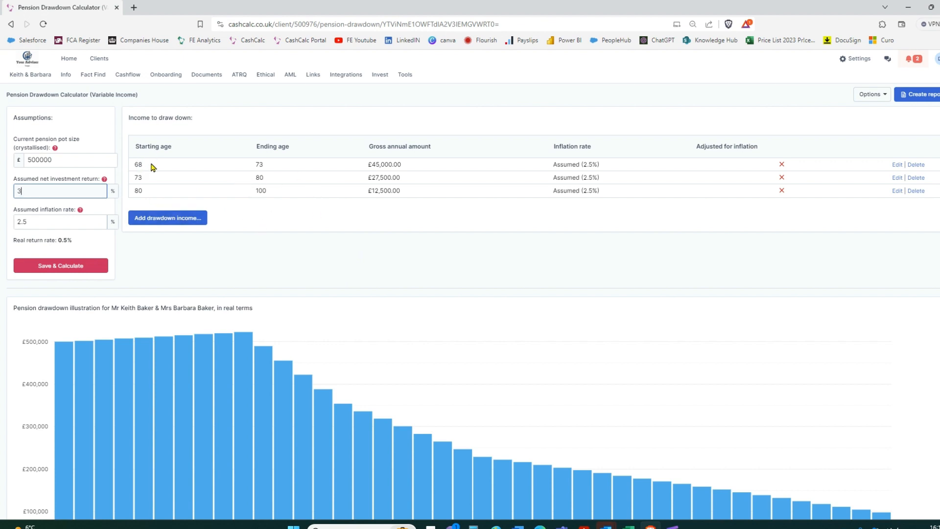
left_click_drag(401, 165, 371, 175)
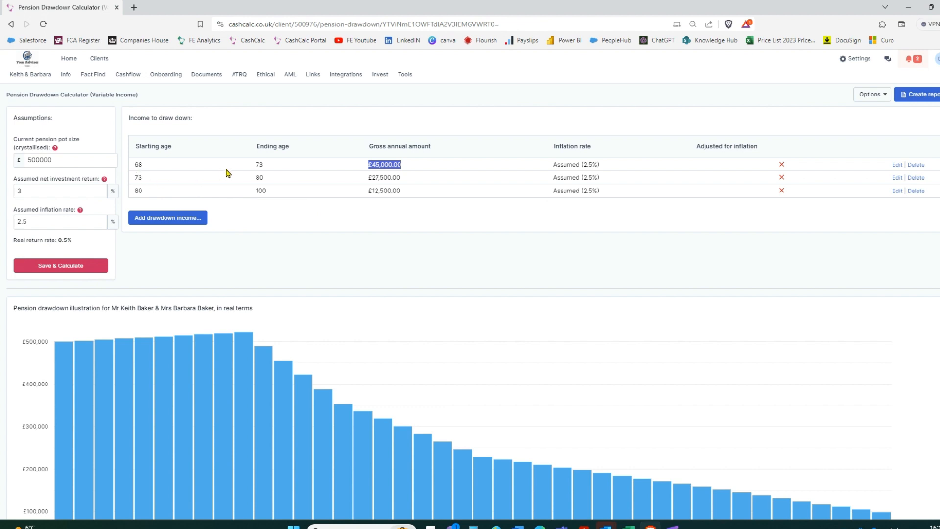
left_click_drag(400, 178, 385, 215)
left_click(386, 217)
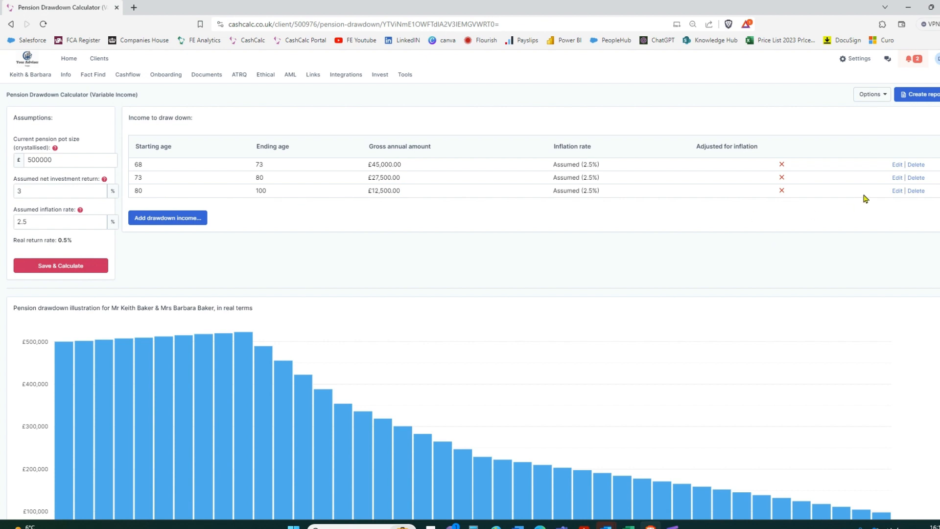
Open the form for adding a drawdown income, view its inflation rate options and close it without adding anything.
left_click(153, 222)
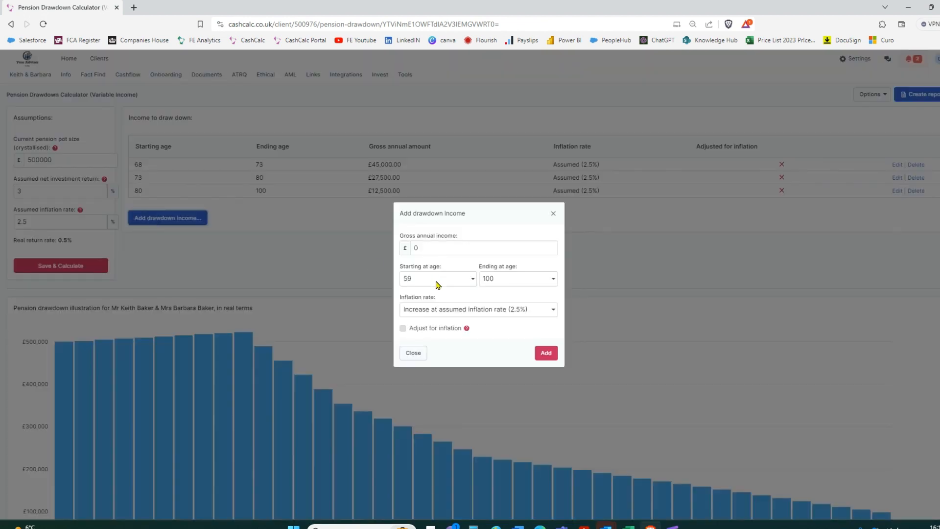
left_click(480, 312)
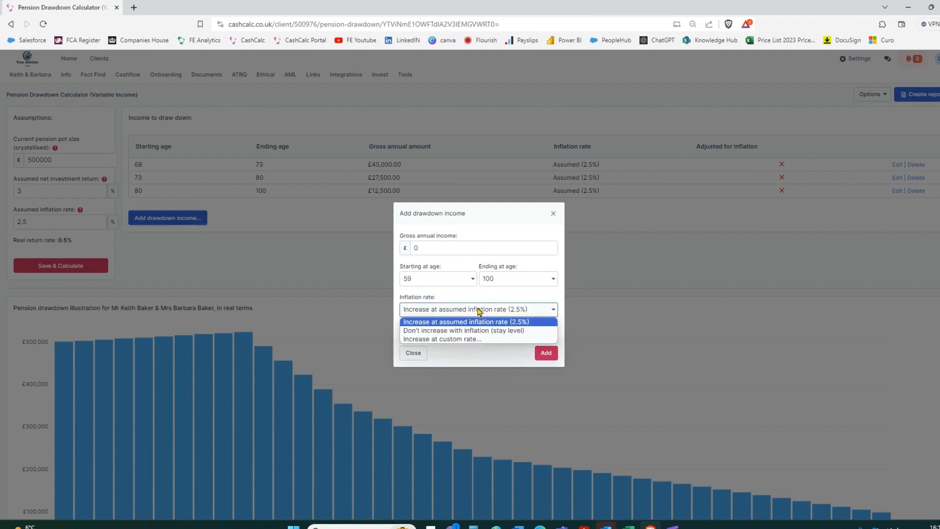
left_click(553, 214)
left_click(553, 214)
Examine the pension pot values by age on the drawdown chart and read through the yearly breakdown table.
scroll(734, 277, "down", 2)
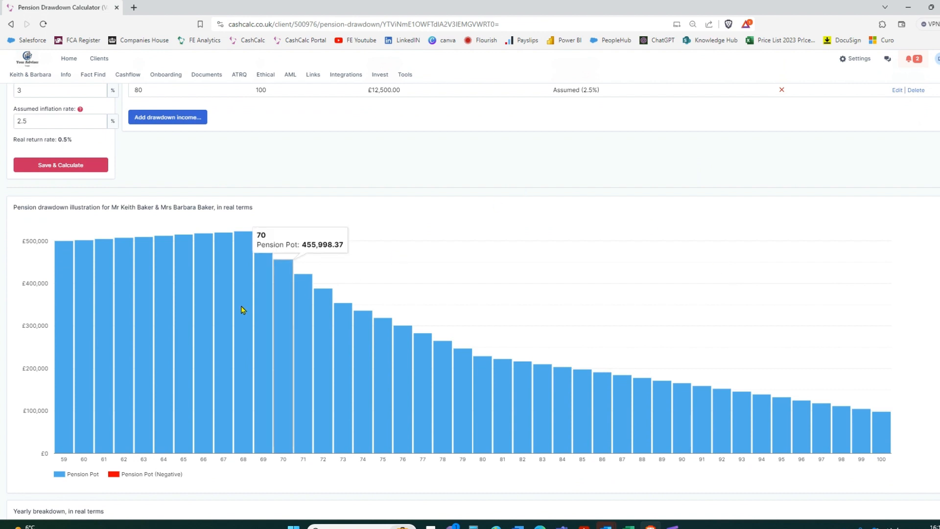
mouse_move(62, 278)
mouse_move(242, 260)
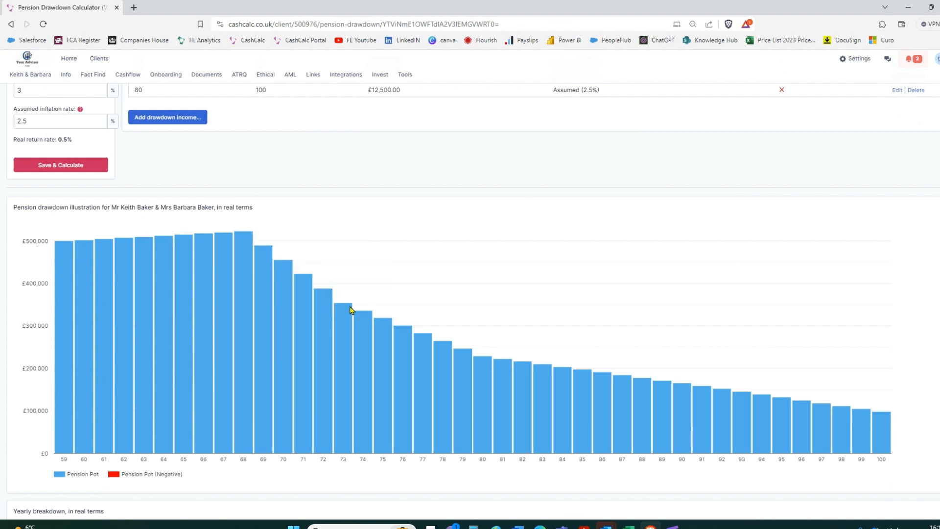
mouse_move(375, 322)
mouse_move(629, 376)
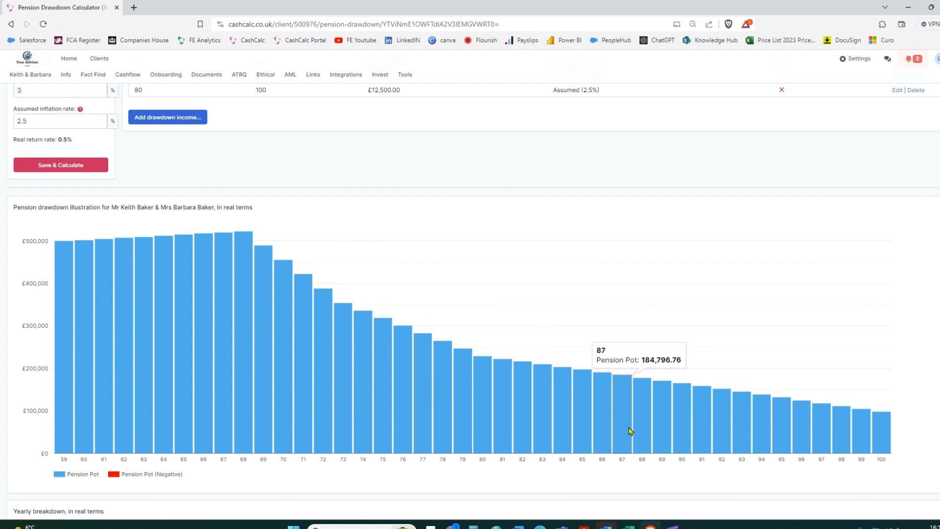
mouse_move(882, 425)
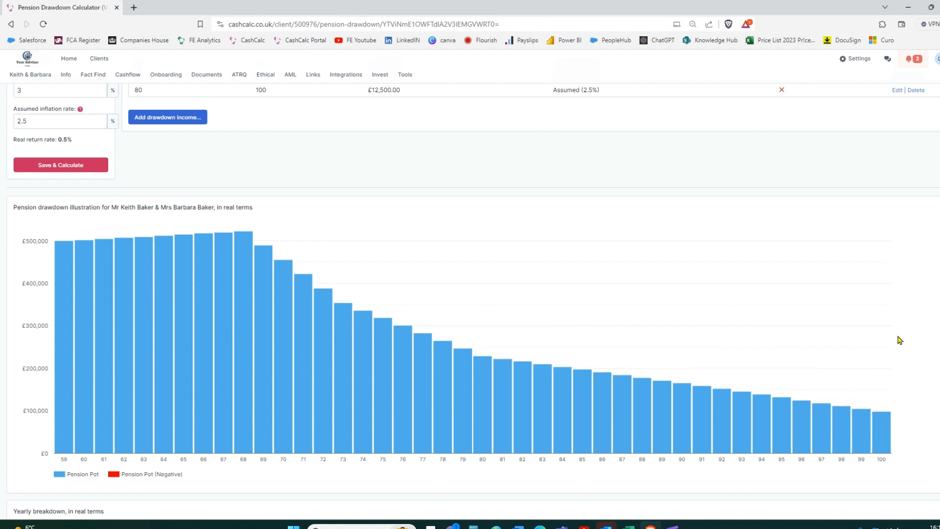
scroll(898, 338, "down", 5)
scroll(900, 339, "down", 6)
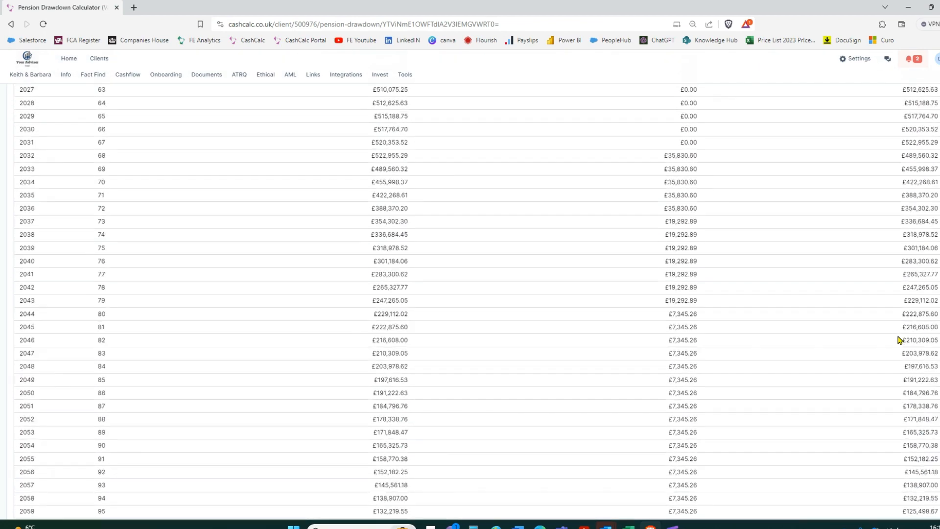
scroll(473, 298, "up", 12)
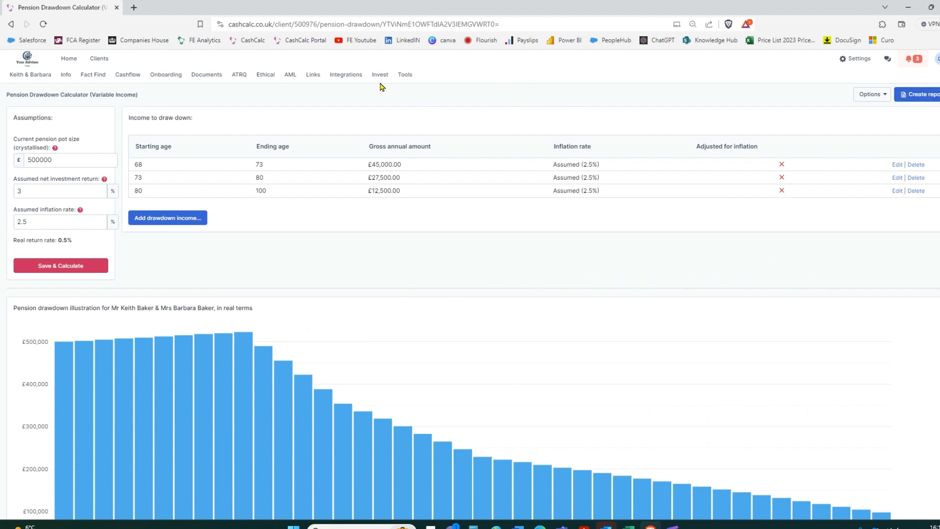
Open the Emergency Tax / Month 1 Calculator and review its withdrawal amount, anticipated earnings and tax year inputs.
left_click(405, 77)
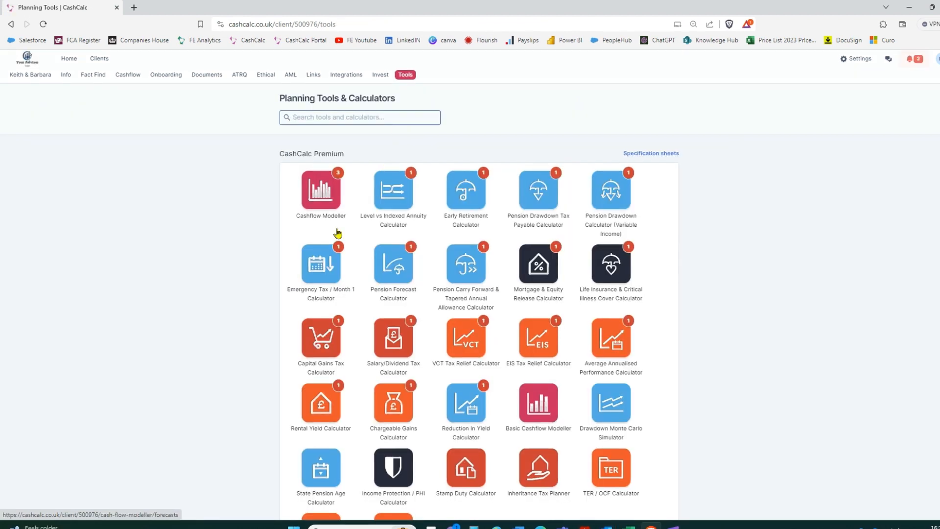
left_click(329, 265)
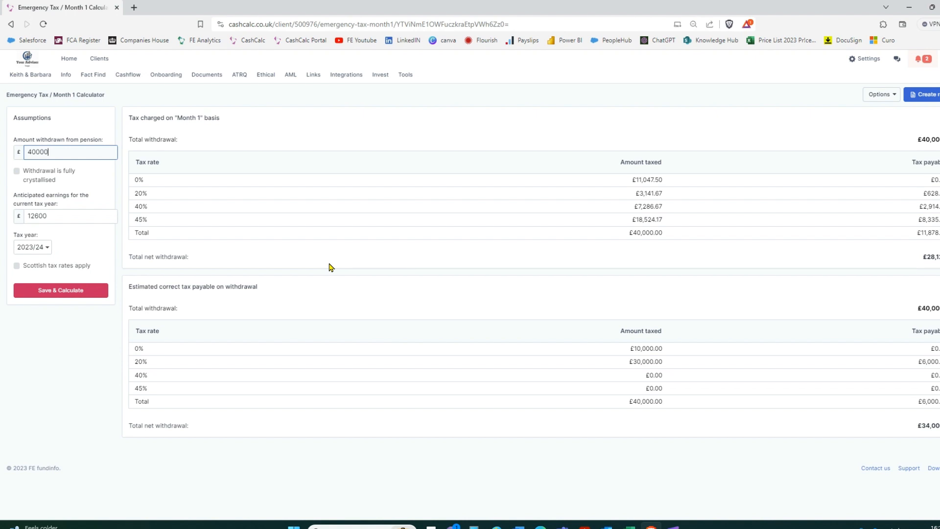
double_click(49, 153)
double_click(55, 218)
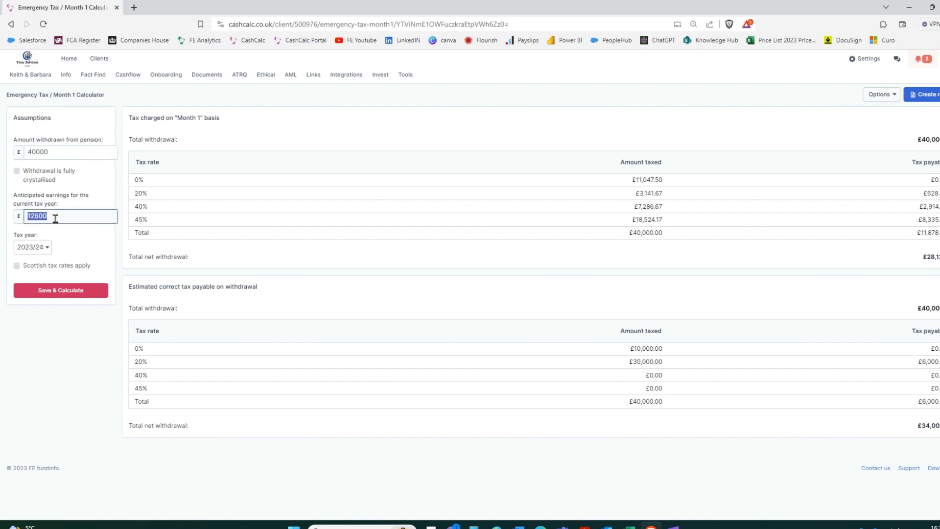
left_click(48, 249)
left_click(49, 249)
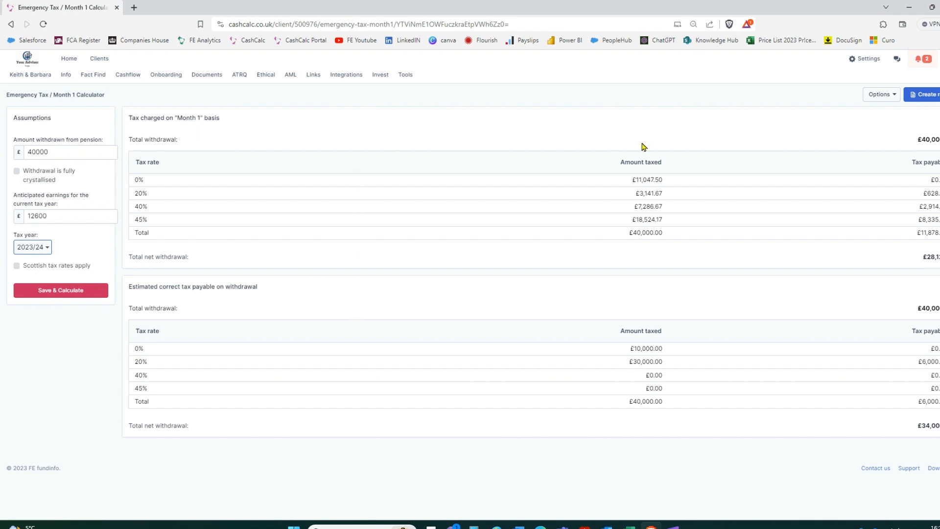
Compare the total net withdrawal on the Month 1 basis with the one under the estimated correct tax.
left_click(939, 282)
double_click(931, 256)
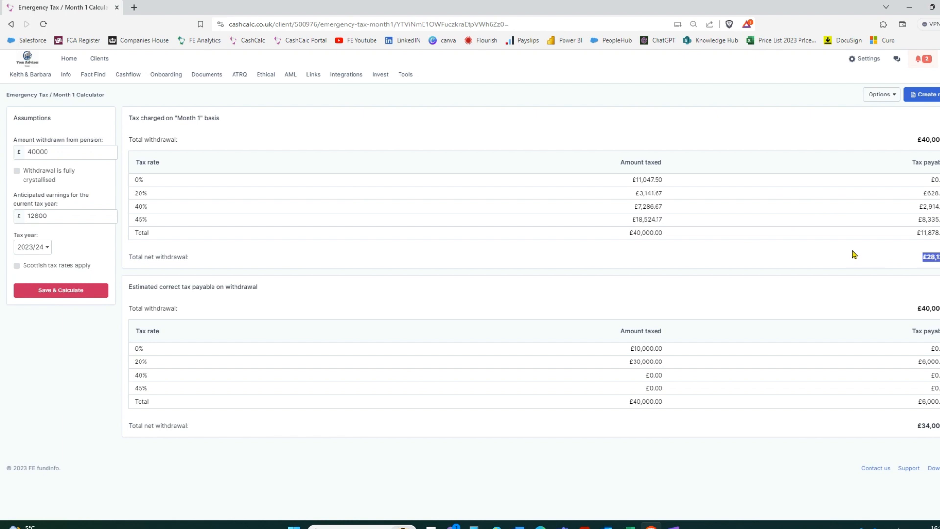
double_click(931, 425)
left_click_drag(939, 257, 923, 258)
left_click_drag(939, 426, 895, 425)
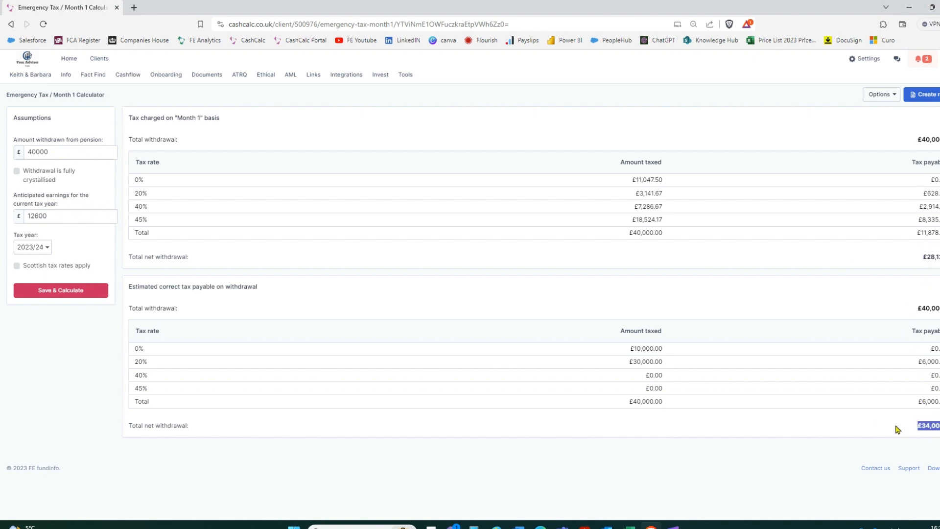
left_click(877, 435)
Open the Pension Forecast Calculator and review its pot size, growth, inflation, real return, drawdown percentage and retirement age assumptions.
left_click(405, 76)
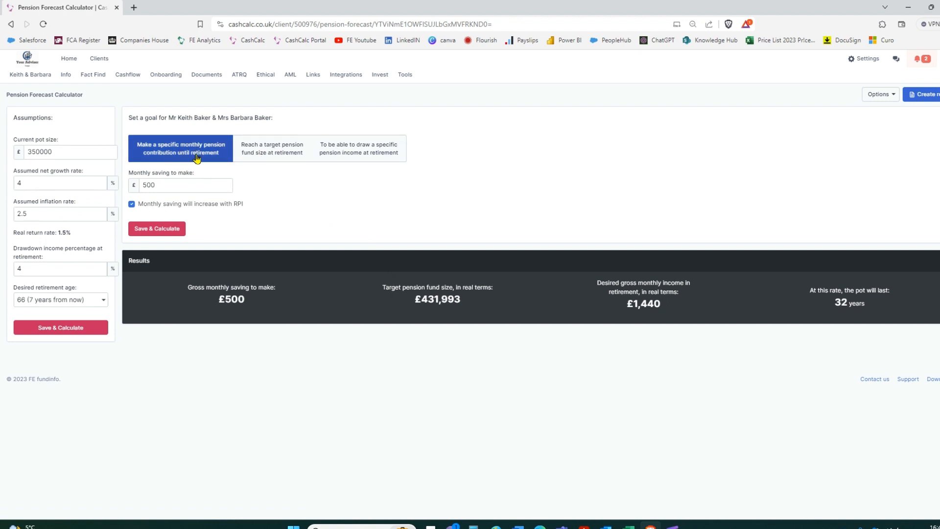
double_click(20, 155)
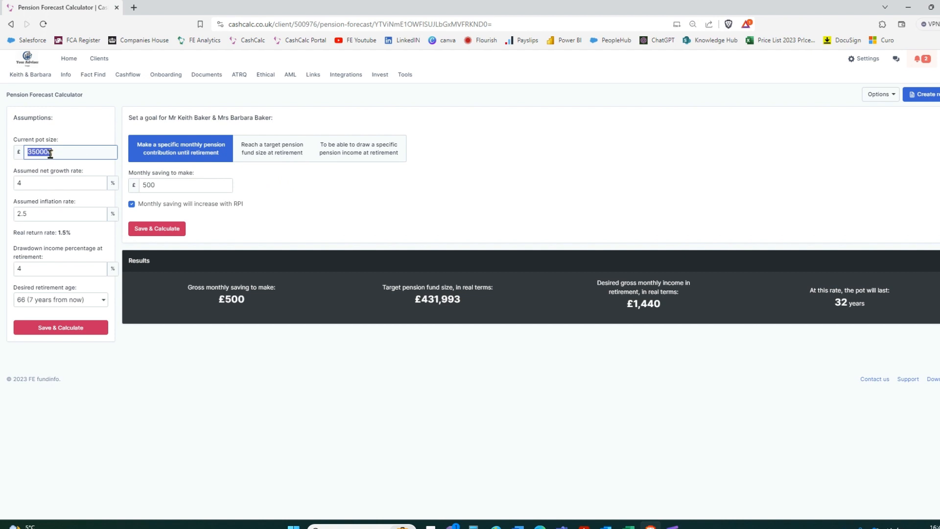
double_click(37, 182)
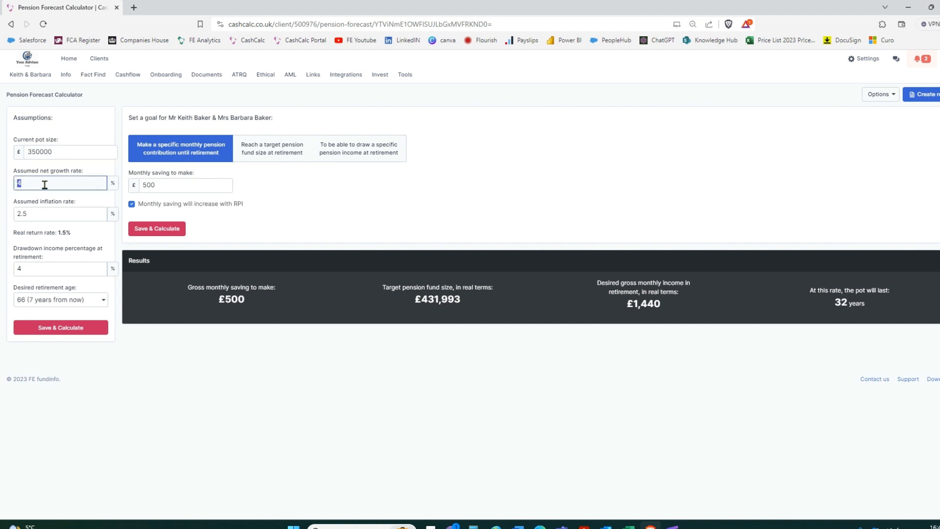
double_click(40, 216)
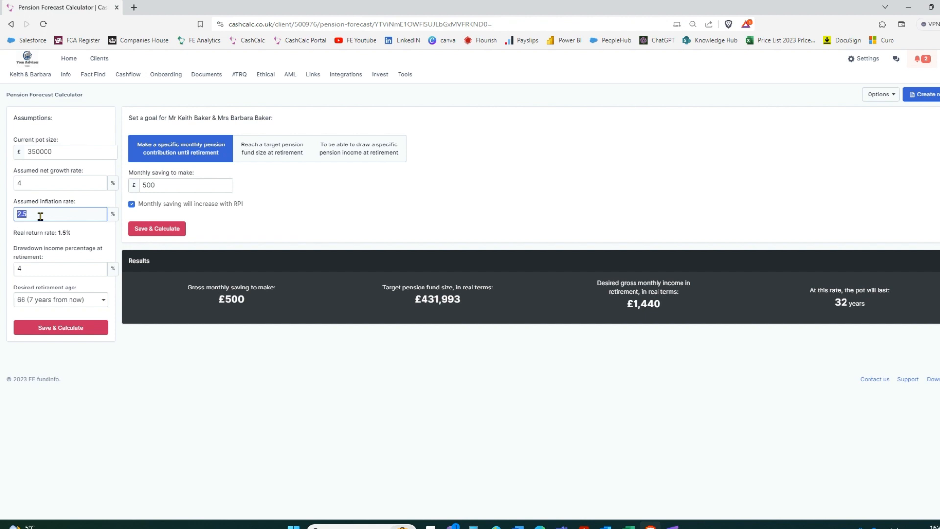
left_click_drag(73, 232, 55, 236)
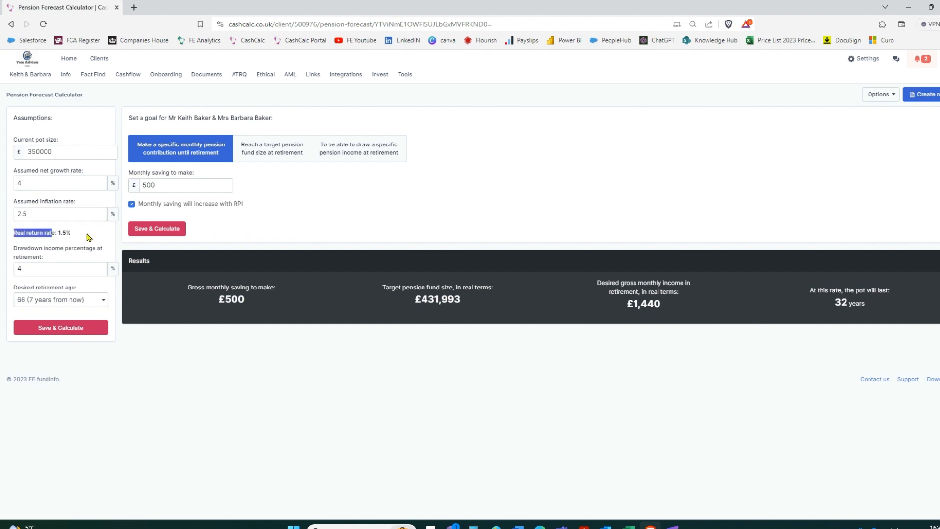
left_click(71, 234)
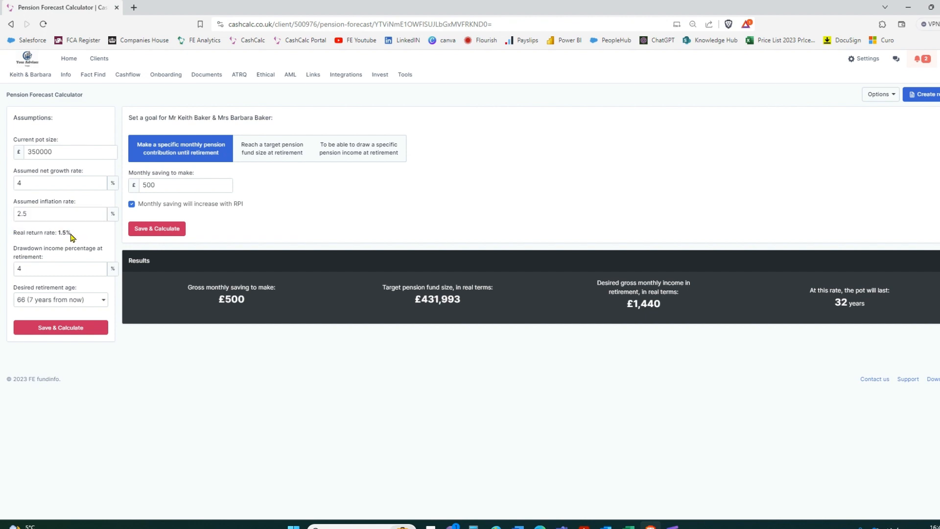
double_click(34, 270)
left_click(45, 308)
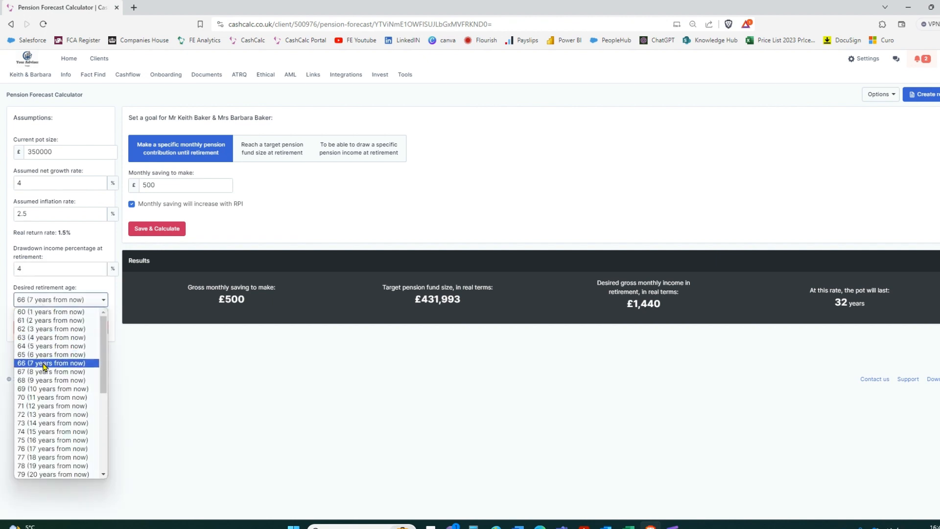
left_click(41, 304)
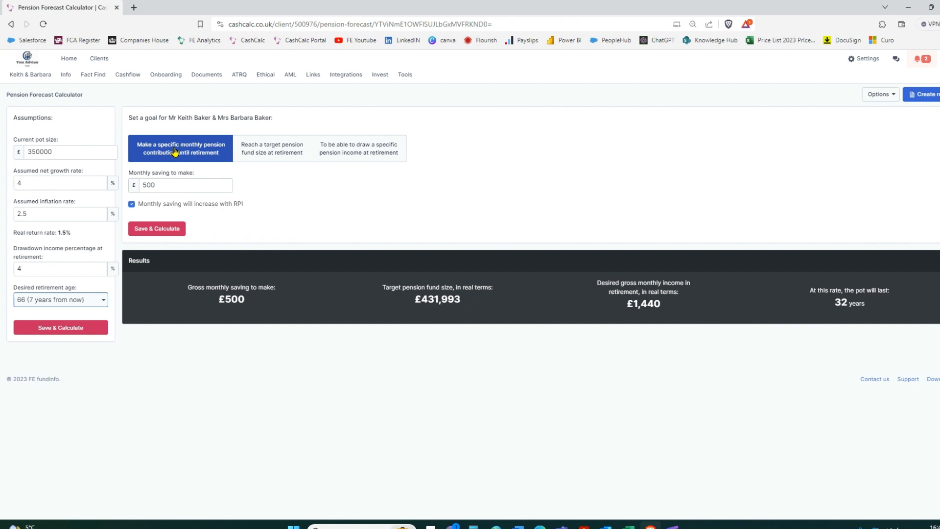
Calculate the forecast for making a specific monthly pension contribution until retirement and review the resulting fund size, income and duration.
left_click_drag(162, 184, 143, 188)
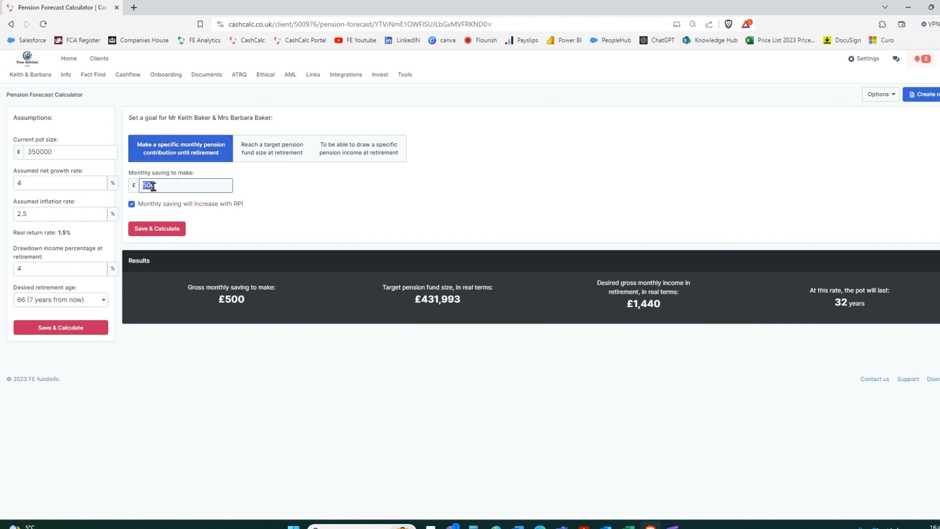
left_click(156, 231)
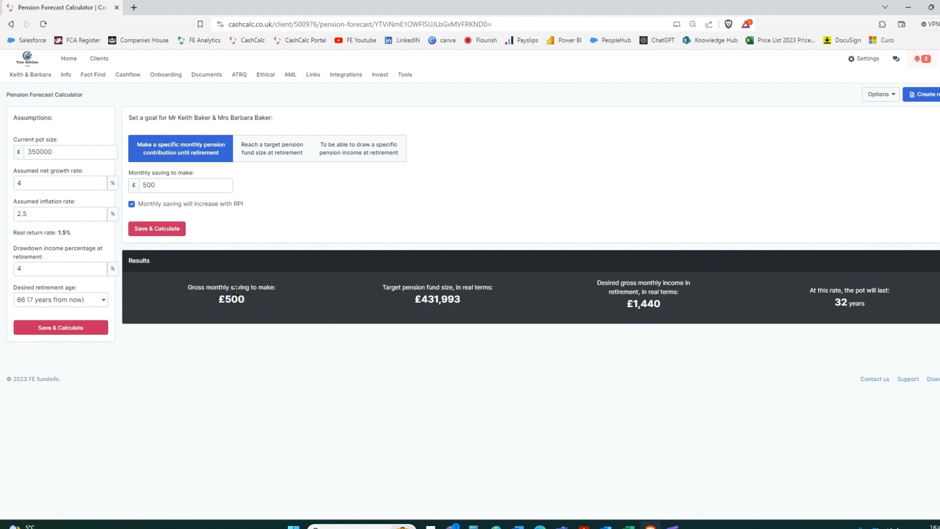
left_click_drag(473, 291, 414, 291)
double_click(437, 297)
left_click_drag(662, 308, 606, 315)
left_click_drag(863, 305, 844, 302)
left_click(783, 315)
Change the goal to reaching a target pension fund size at retirement, recalculate and review the required saving, income and duration.
left_click(277, 152)
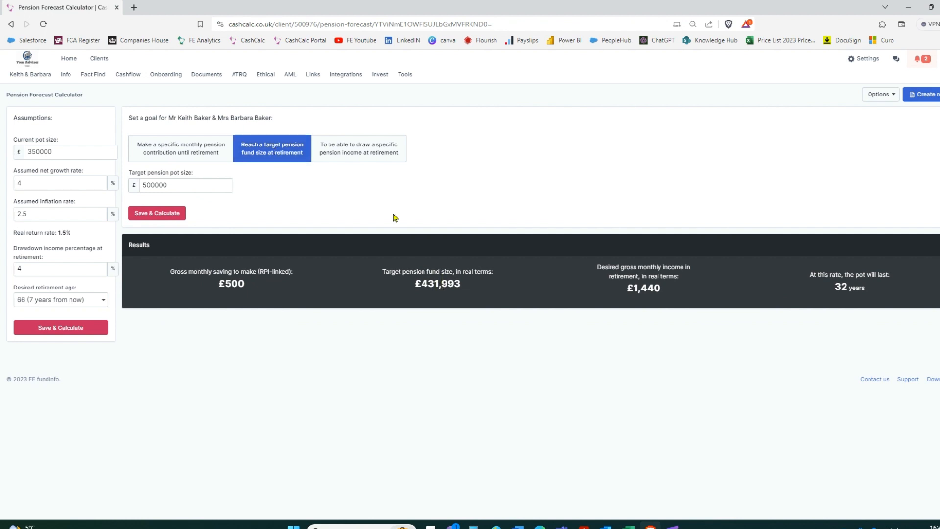
left_click(185, 184)
double_click(185, 184)
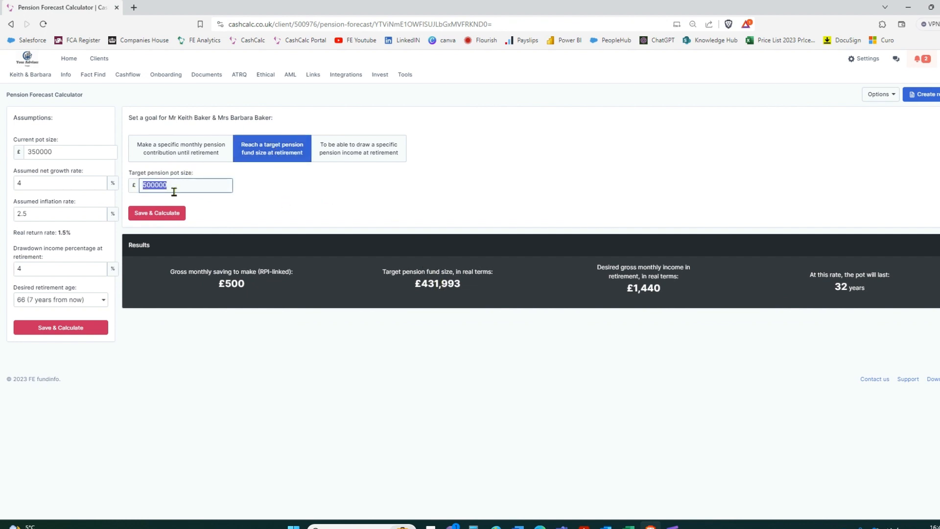
left_click(157, 217)
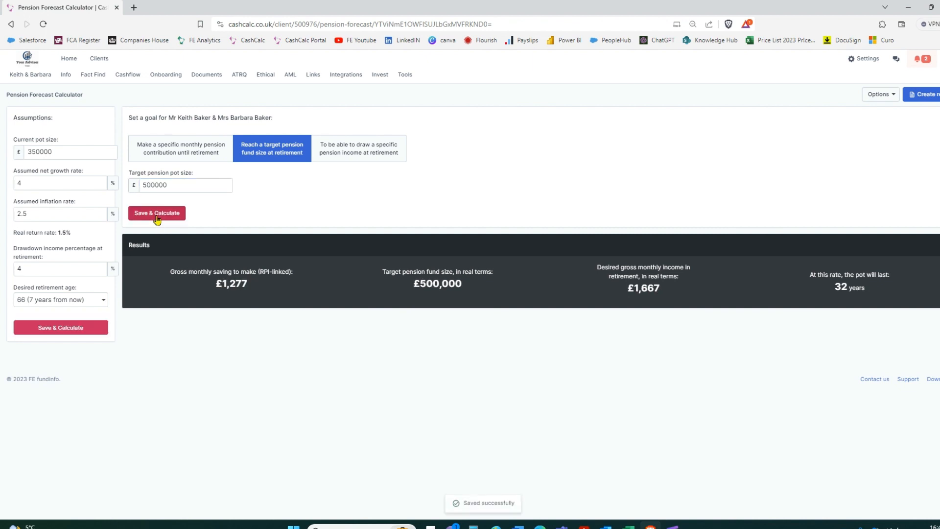
left_click_drag(249, 284, 220, 277)
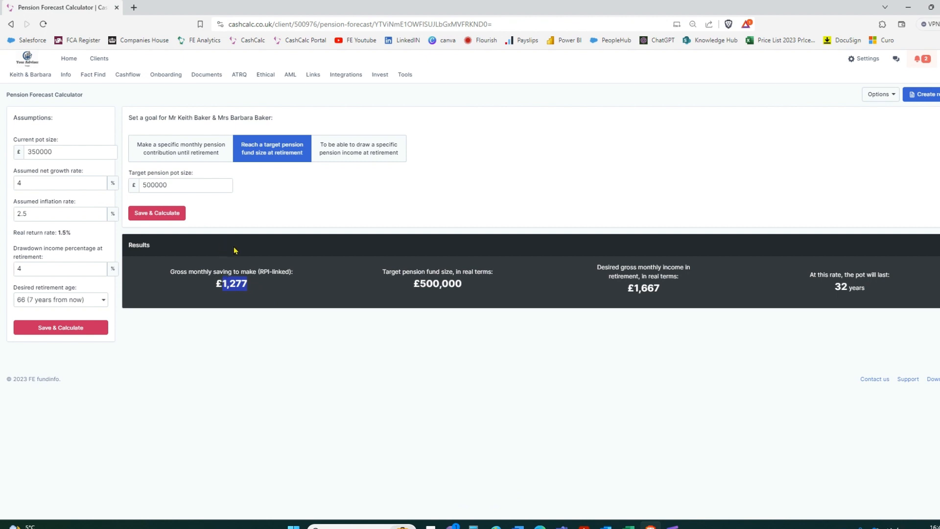
left_click_drag(455, 281, 406, 293)
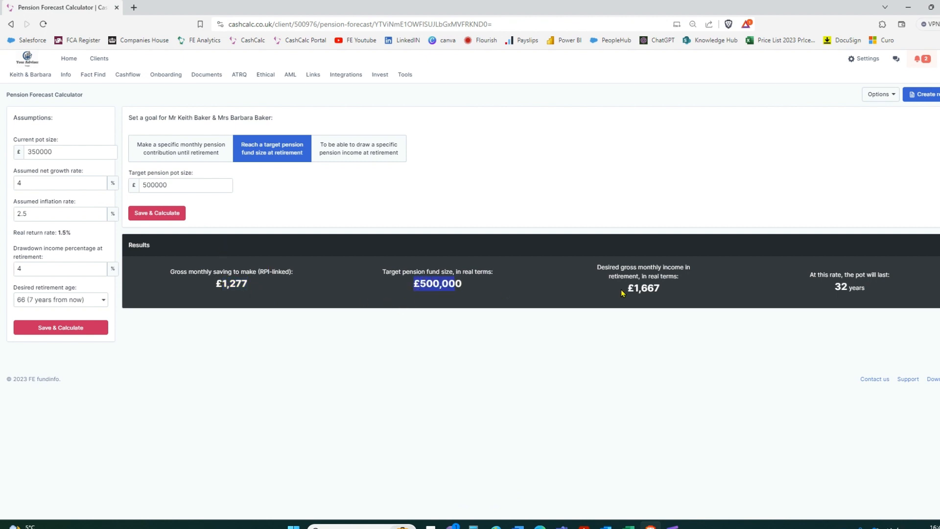
left_click_drag(664, 292, 629, 292)
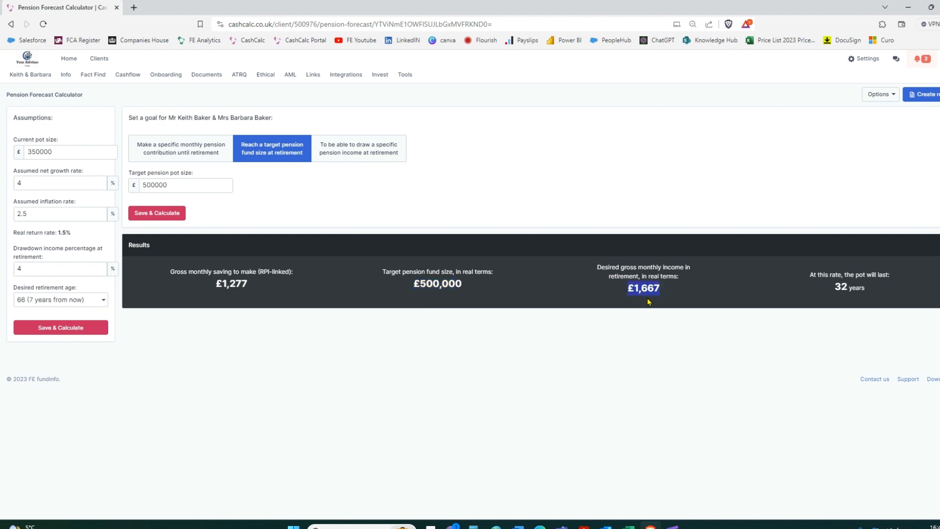
left_click_drag(867, 289, 835, 288)
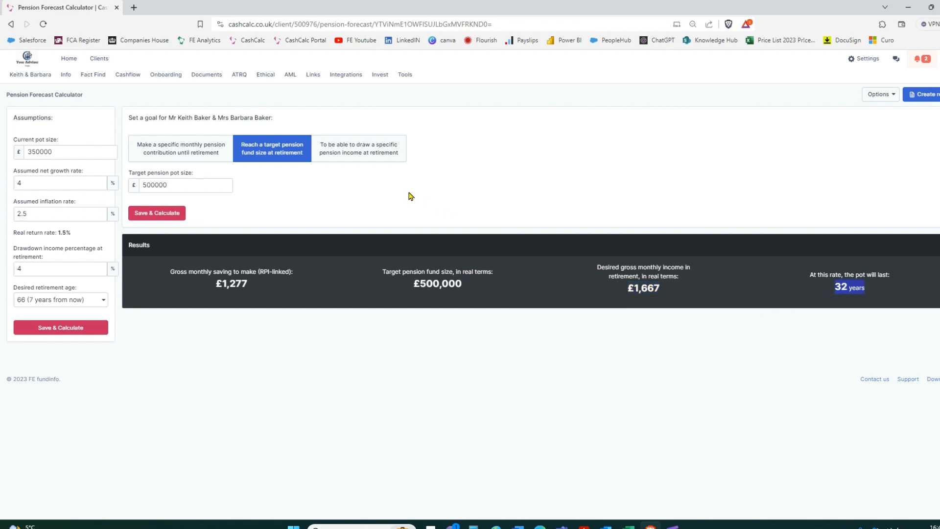
Change the goal to drawing a specific pension income at retirement, recalculate and review the required saving, fund size and duration.
left_click(356, 153)
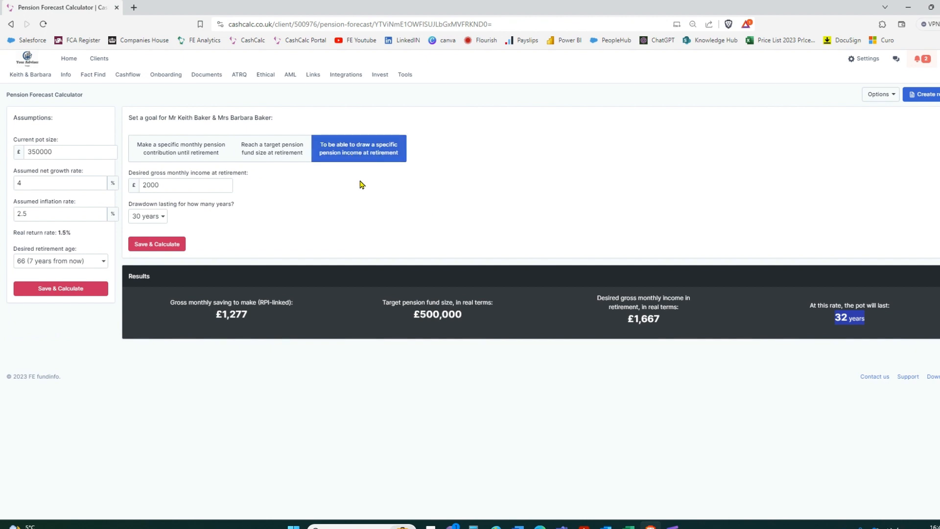
double_click(161, 185)
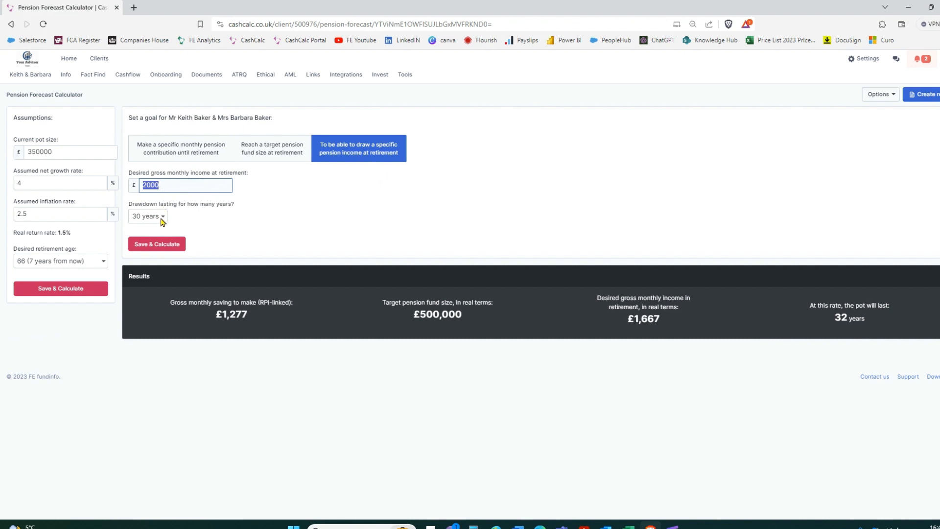
left_click(168, 244)
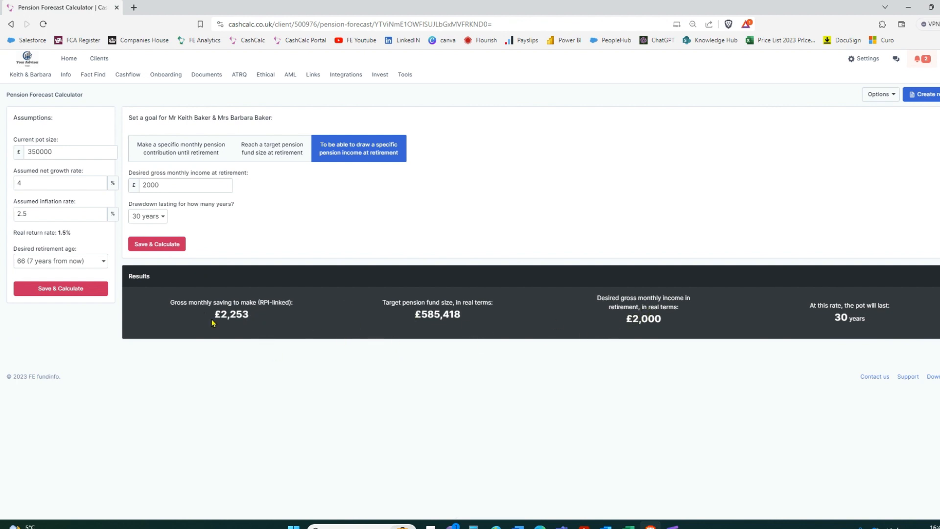
left_click_drag(252, 319, 217, 312)
left_click_drag(469, 316, 389, 341)
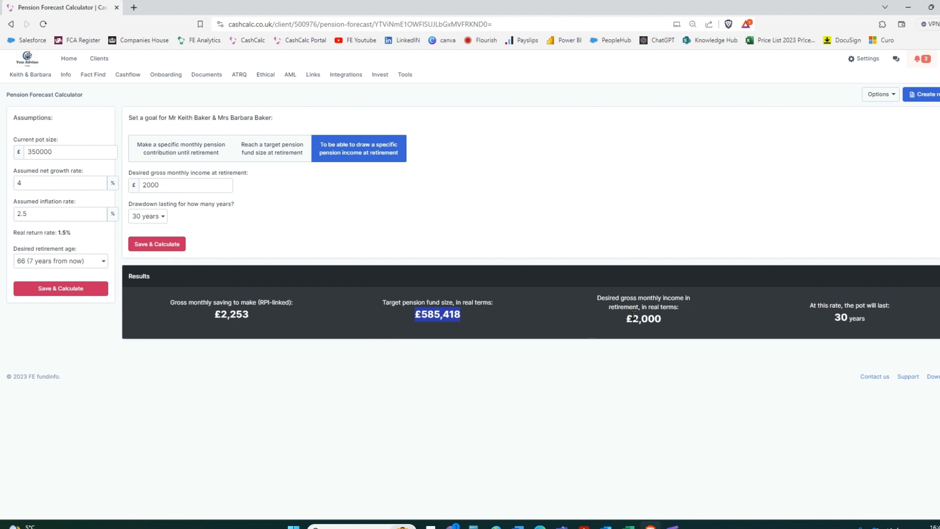
left_click_drag(664, 323, 625, 326)
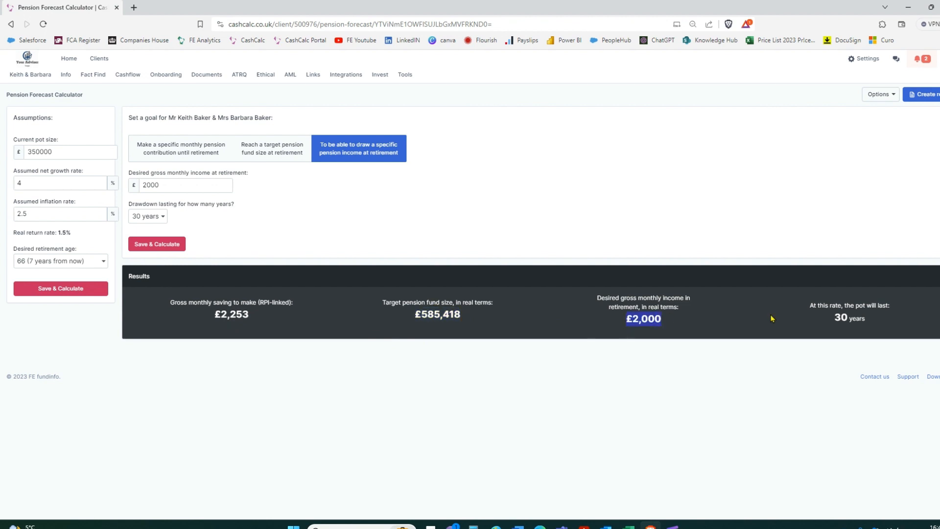
left_click_drag(859, 318, 832, 319)
left_click(654, 350)
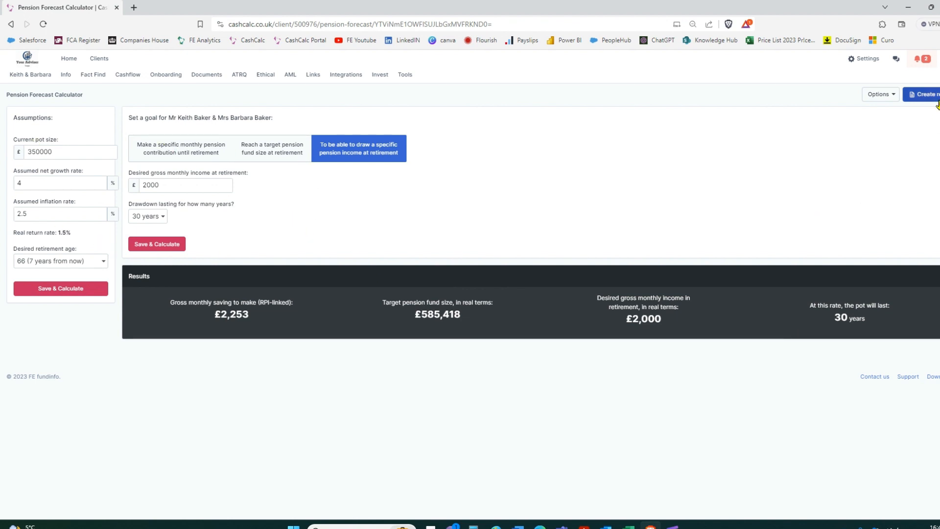
Open the Pension Carry Forward & Tapered Annual Allowance Calculator, check the pensionable salary and calculate the available allowances.
left_click(405, 75)
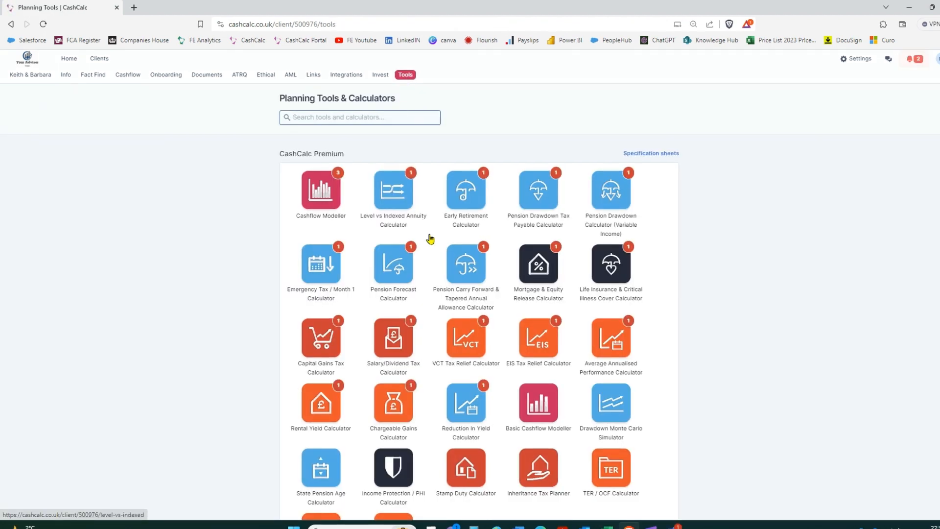
left_click(460, 264)
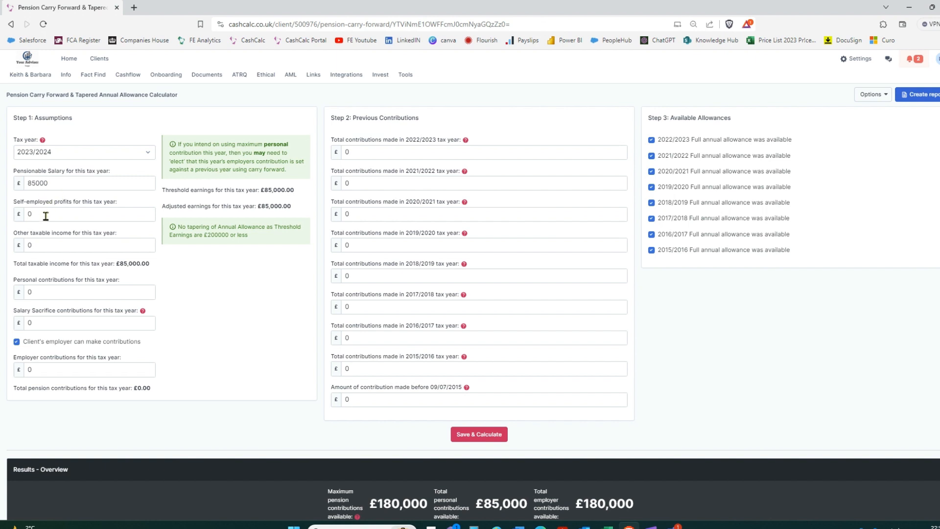
double_click(57, 183)
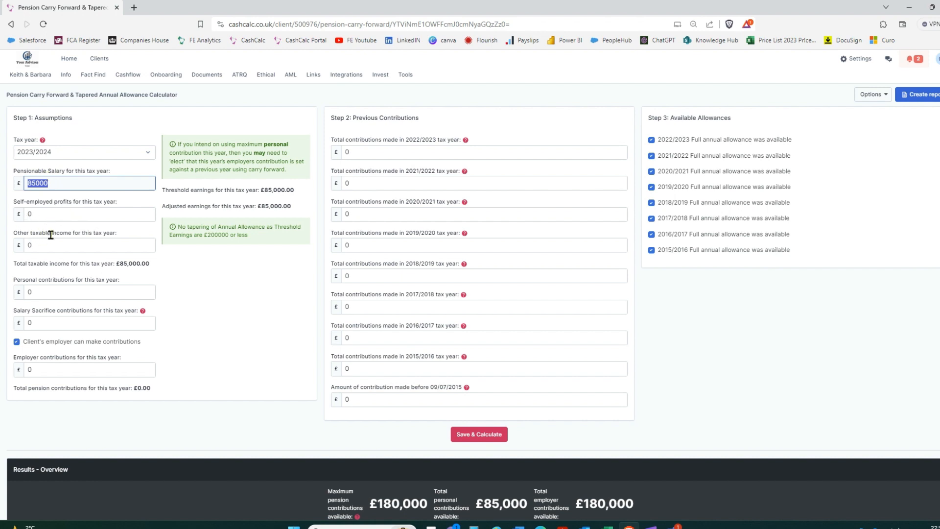
left_click(489, 439)
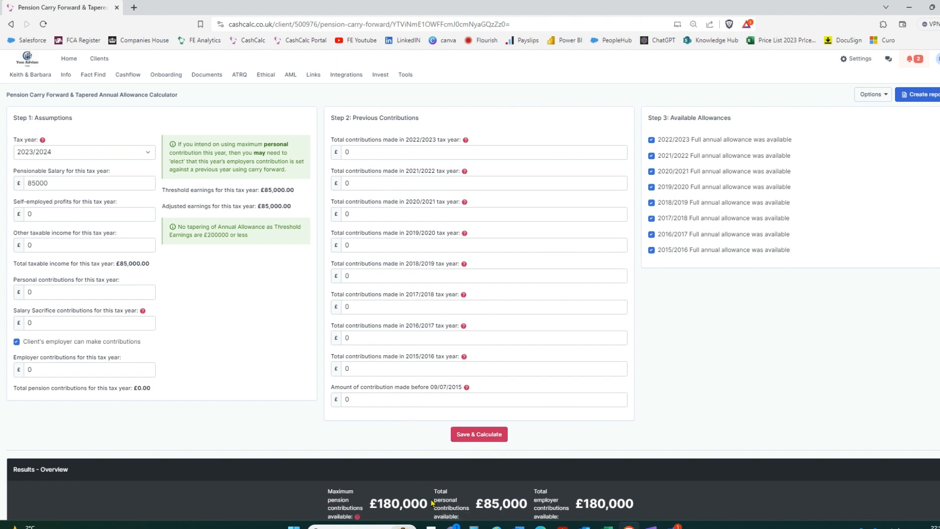
Review the maximum pension contributions available and examine the unused annual allowance by tax year on the forecast chart.
left_click_drag(423, 504, 377, 503)
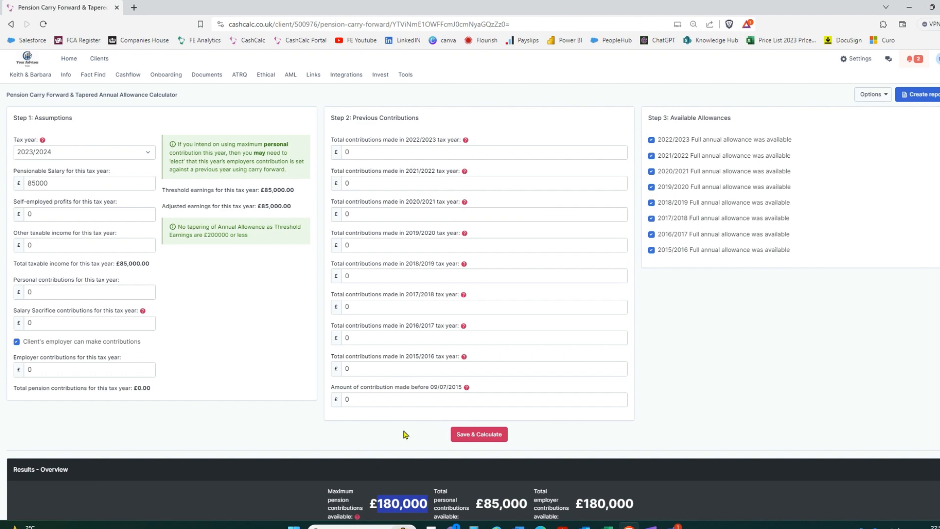
scroll(404, 430, "down", 12)
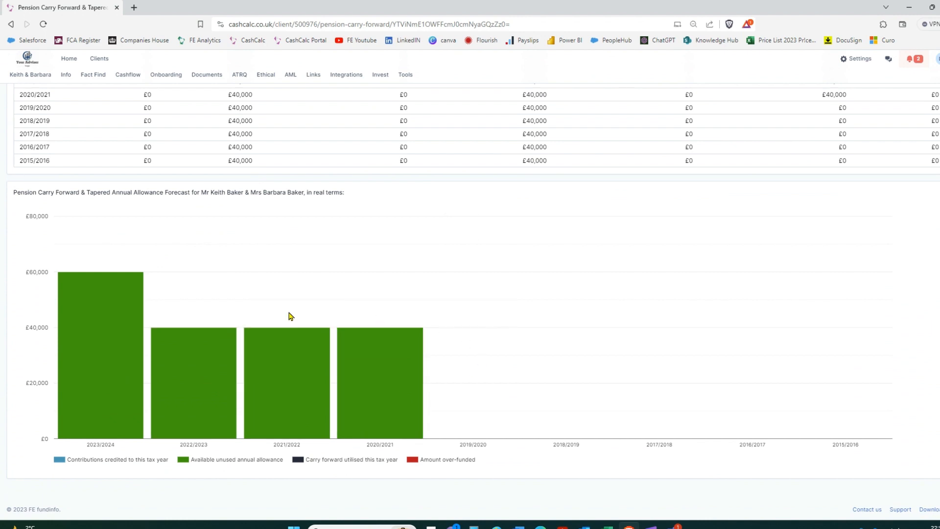
mouse_move(74, 381)
scroll(507, 354, "up", 12)
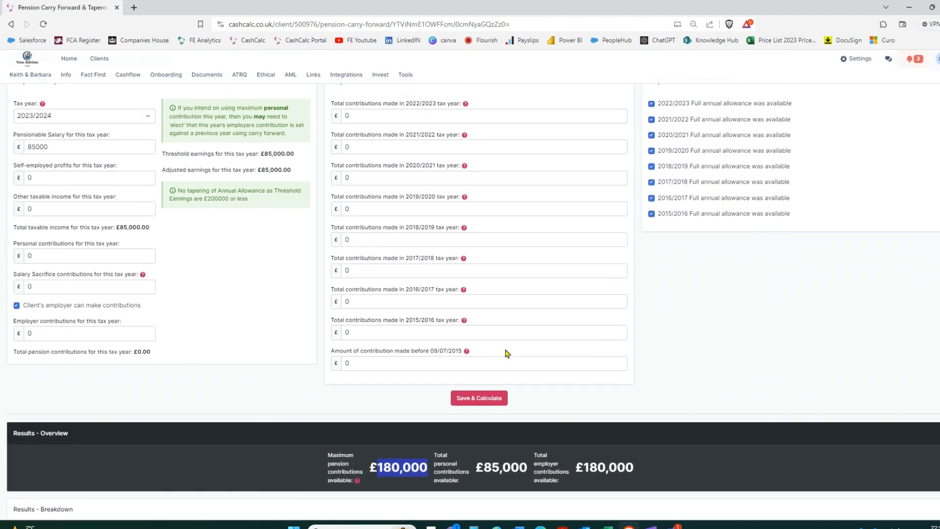
Set this tax year's salary sacrifice and employer contributions to £3,500 each and recalculate the available allowances.
left_click(46, 290)
key("BackSpace")
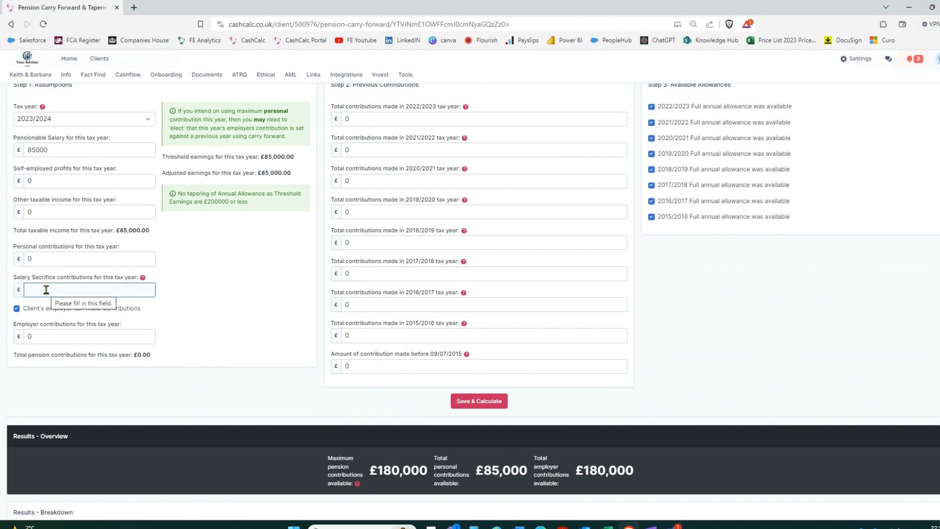
type("3500")
left_click(47, 338)
key("BackSpace")
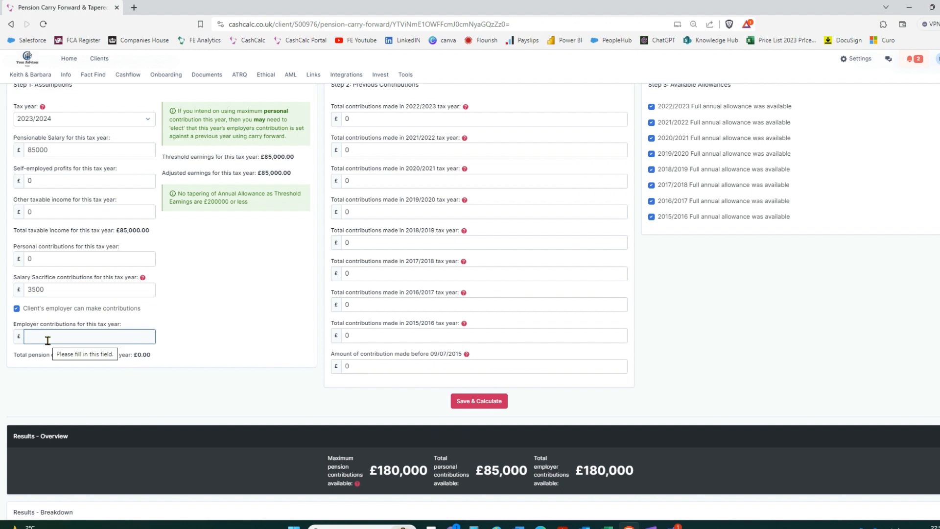
type("3500")
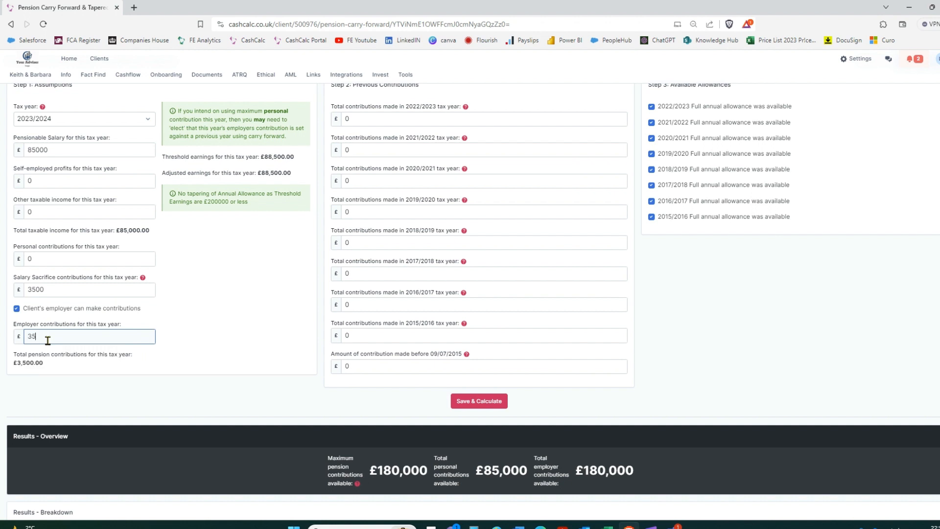
left_click(479, 401)
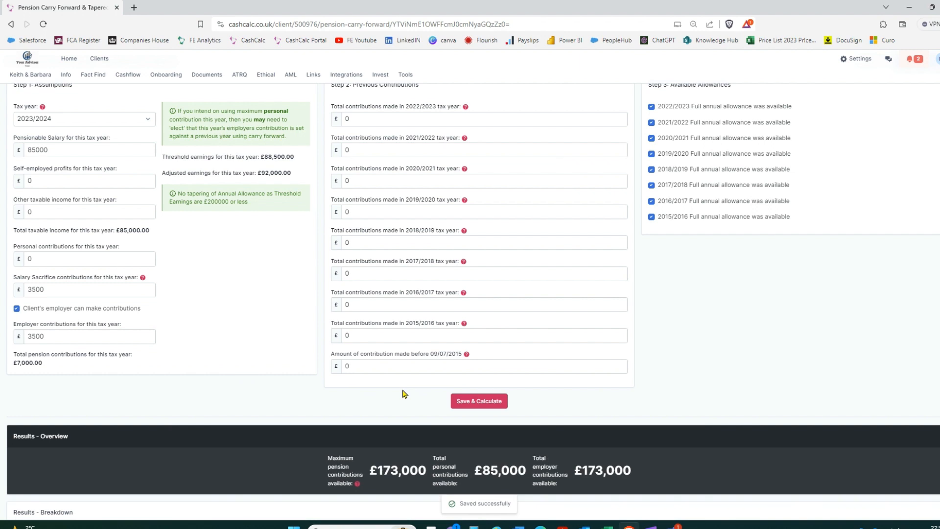
Review the maximum pension contributions available, the 2023/2024 breakdown figures and the unused annual allowance by tax year on the forecast chart.
left_click_drag(426, 470, 370, 469)
scroll(381, 417, "down", 4)
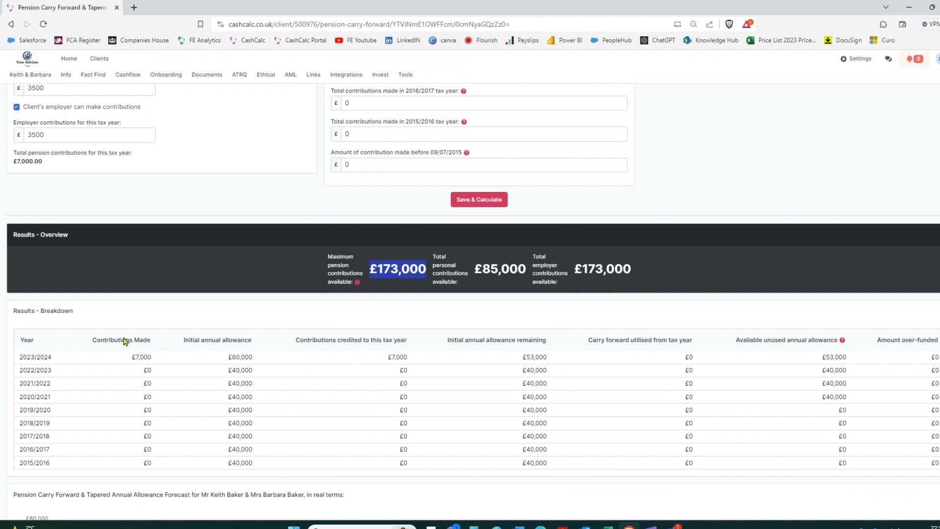
left_click_drag(152, 358, 130, 358)
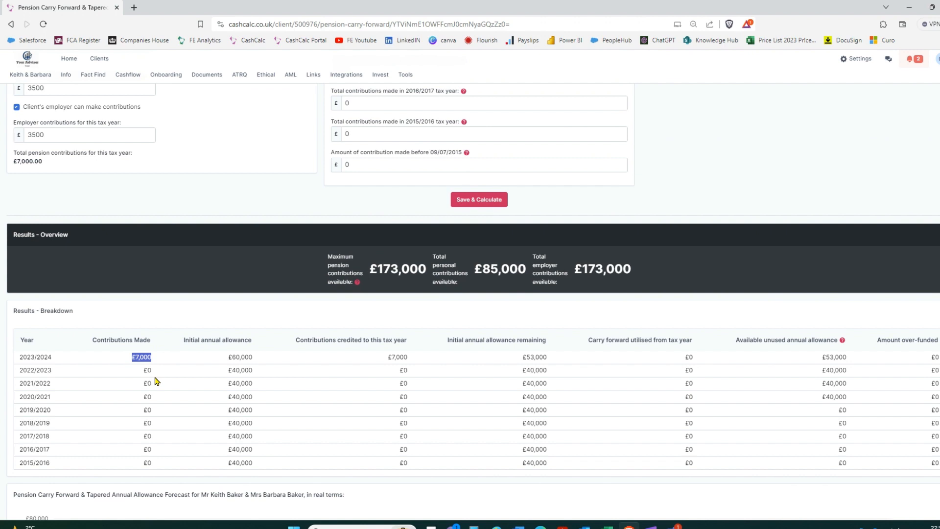
left_click_drag(260, 361, 228, 357)
left_click_drag(550, 358, 522, 360)
scroll(531, 395, "down", 6)
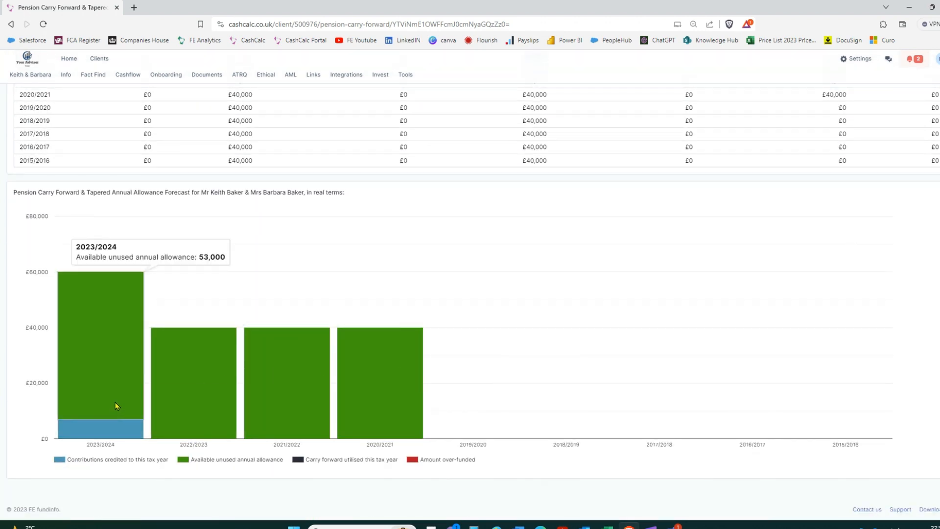
mouse_move(128, 435)
mouse_move(128, 360)
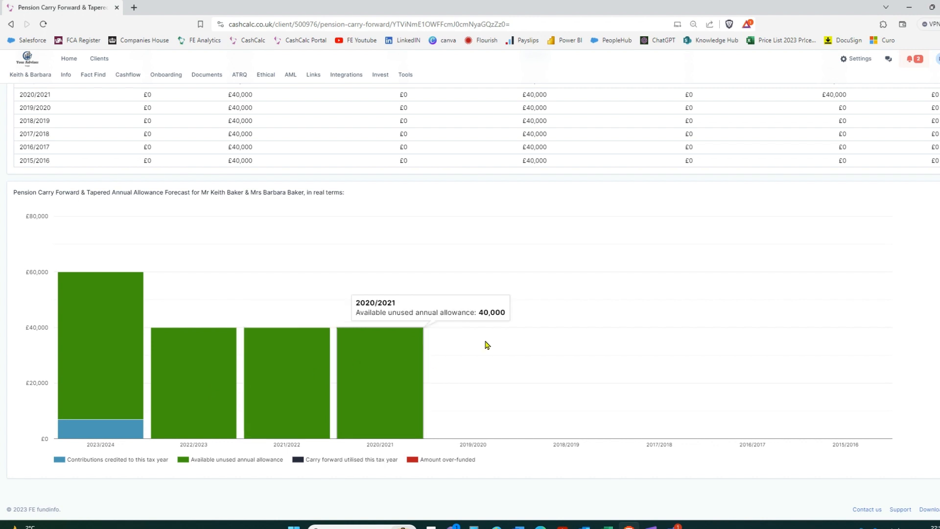
Set the previous total contributions to £7,000 for 2022/2023, £11,000 for 2021/2022 and £6,000 for 2020/2021.
scroll(542, 300, "up", 14)
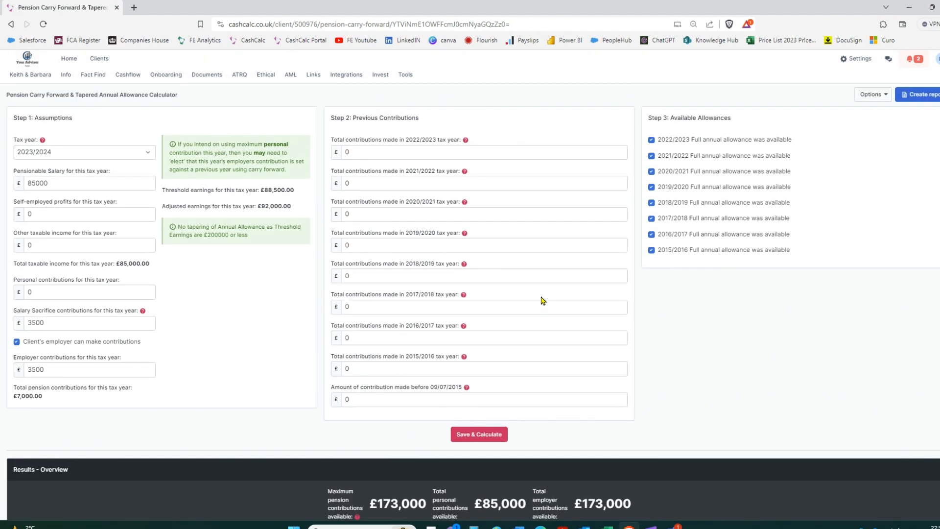
left_click(372, 151)
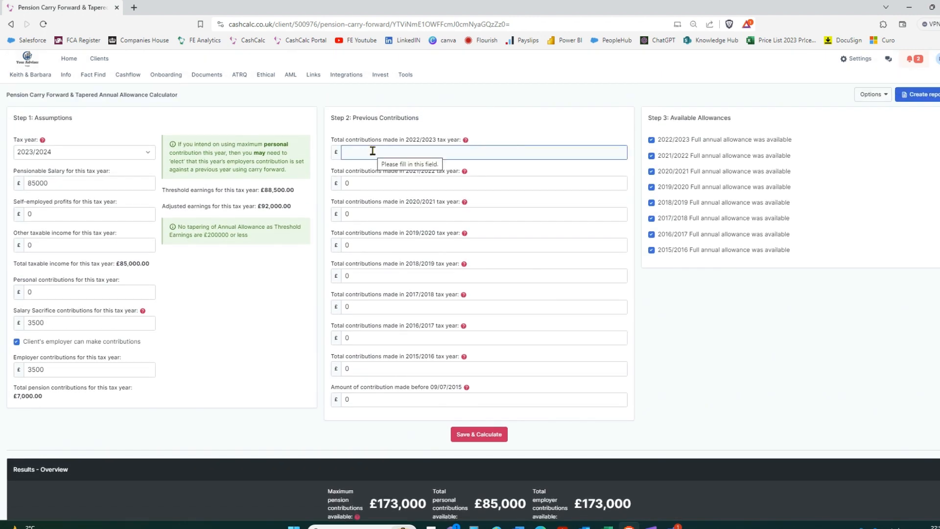
type("7000")
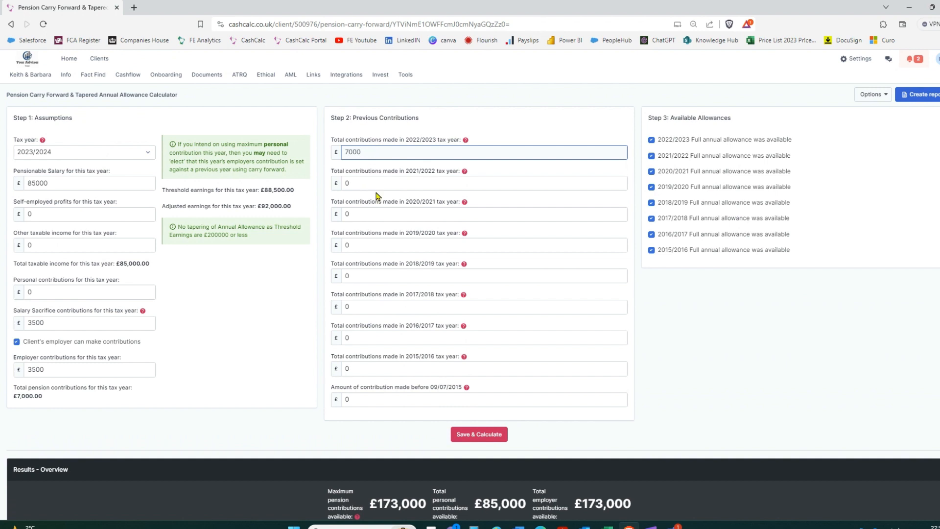
left_click(374, 185)
type("11000")
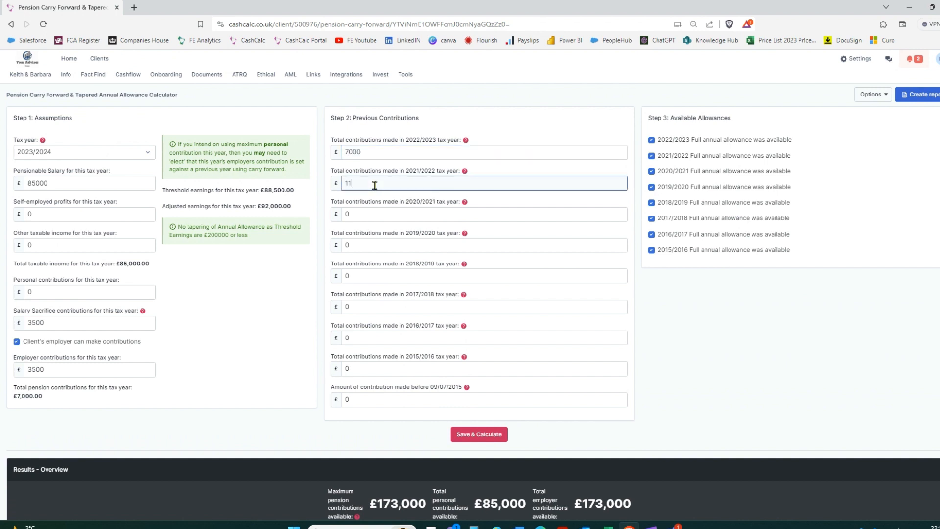
left_click(369, 219)
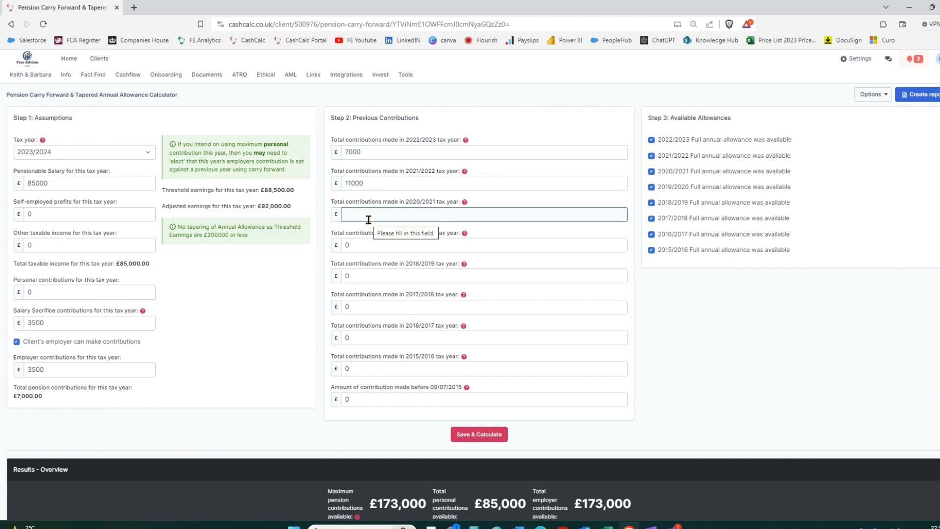
type("6000")
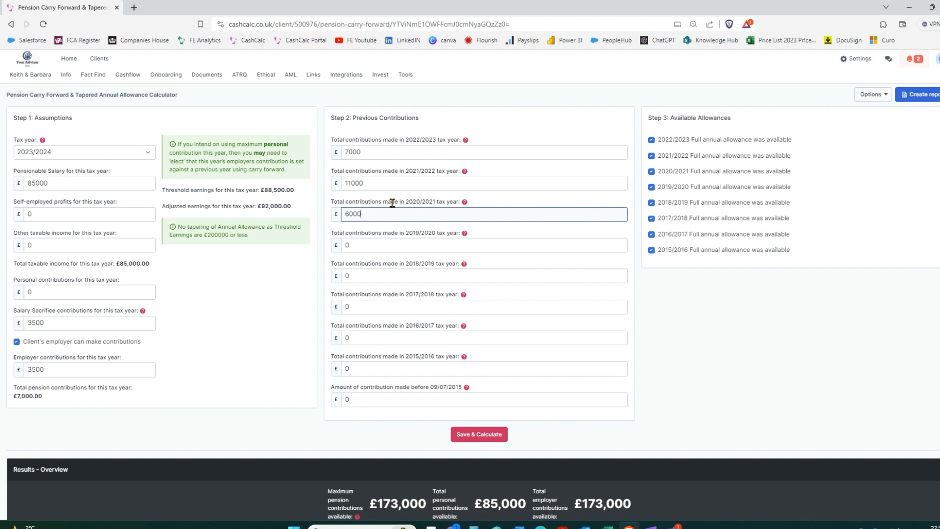
Set the previous contributions to £5,000 for 2019/2020 and £4,000 for 2018/2019, and recalculate to review the available allowances.
left_click(369, 246)
key("BackSpace")
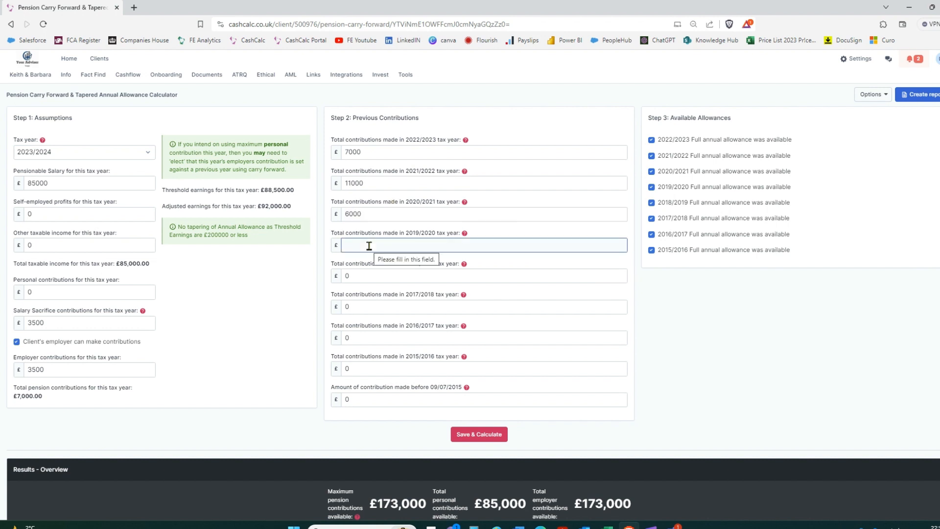
type("5000")
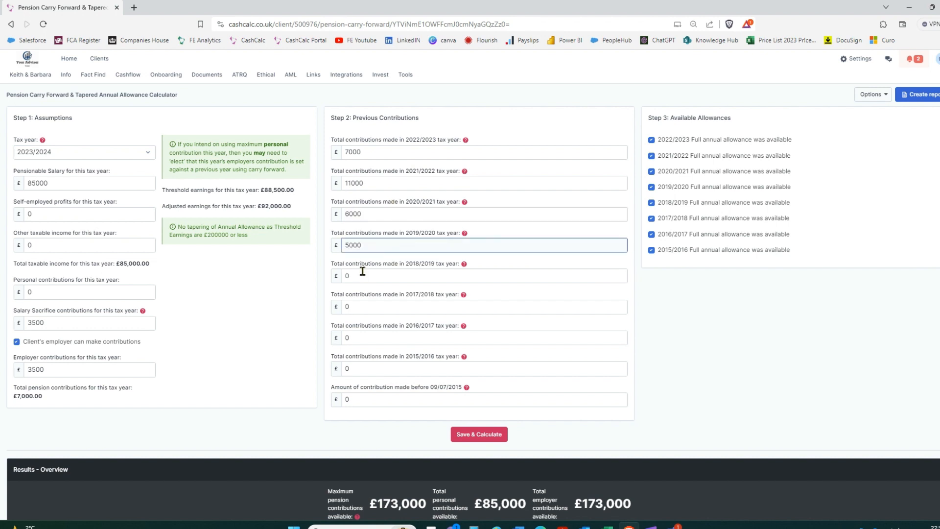
left_click(362, 271)
key("BackSpace")
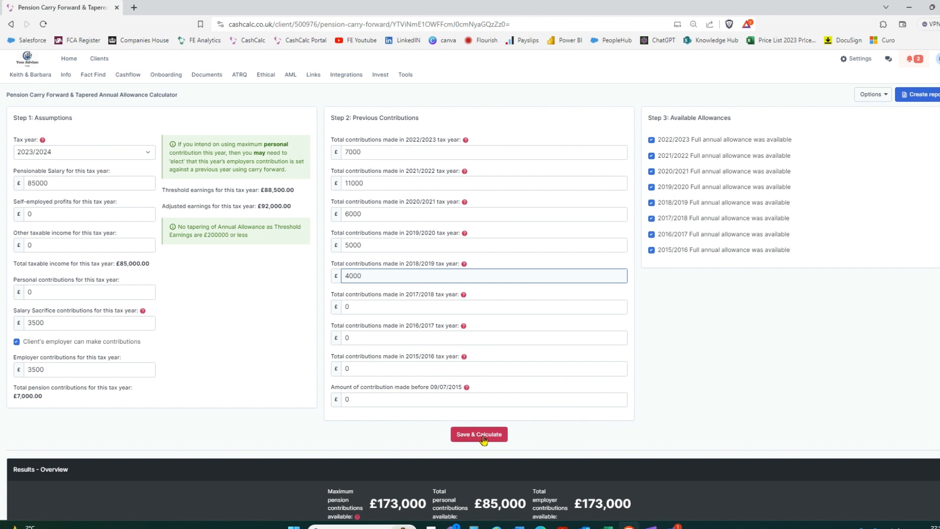
left_click(483, 440)
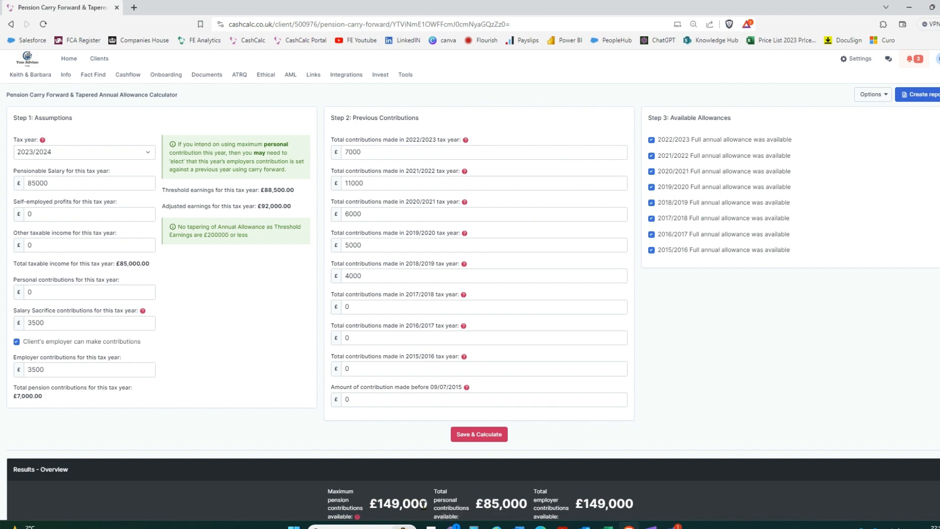
left_click_drag(424, 505, 371, 504)
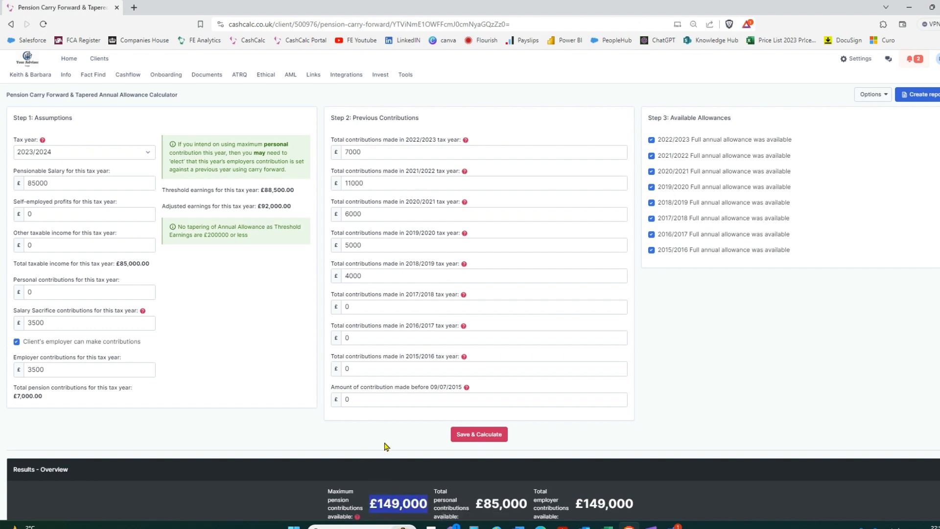
scroll(386, 446, "down", 10)
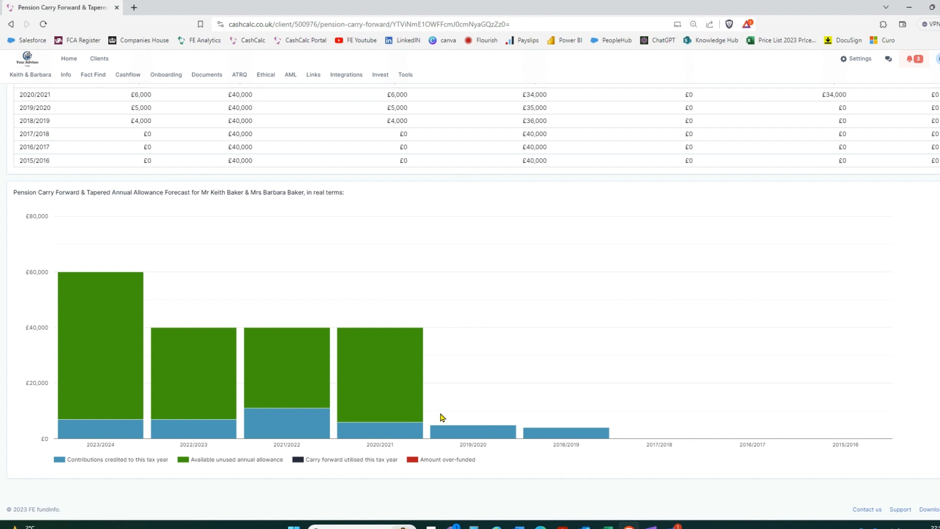
mouse_move(387, 356)
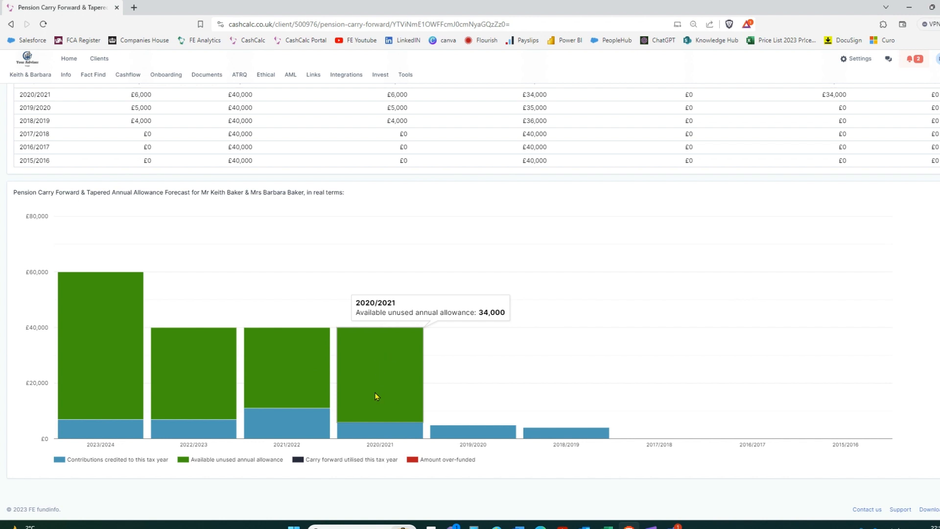
Mark 2020/2021 as lacking the full annual allowance, with £10,000 available following tapering, and recalculate to review that year on the chart.
scroll(821, 326, "up", 10)
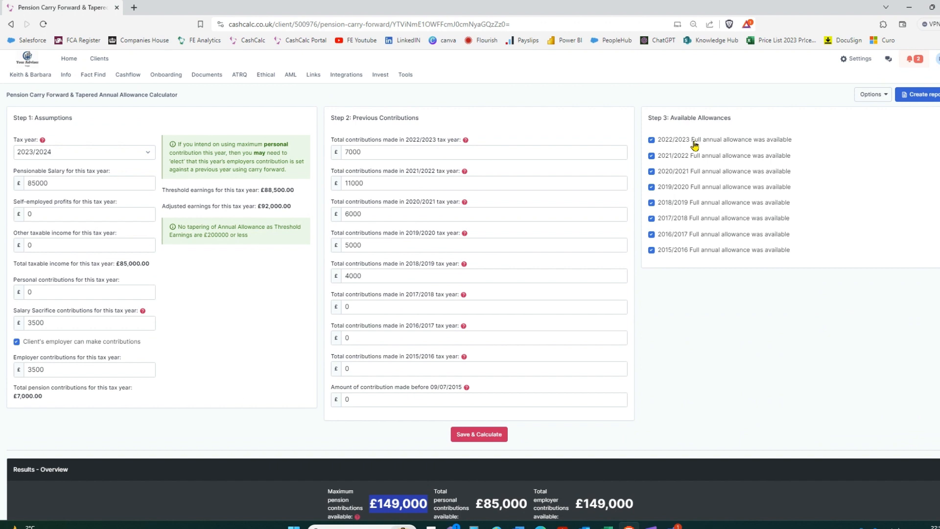
left_click(651, 172)
left_click(674, 200)
type("10000")
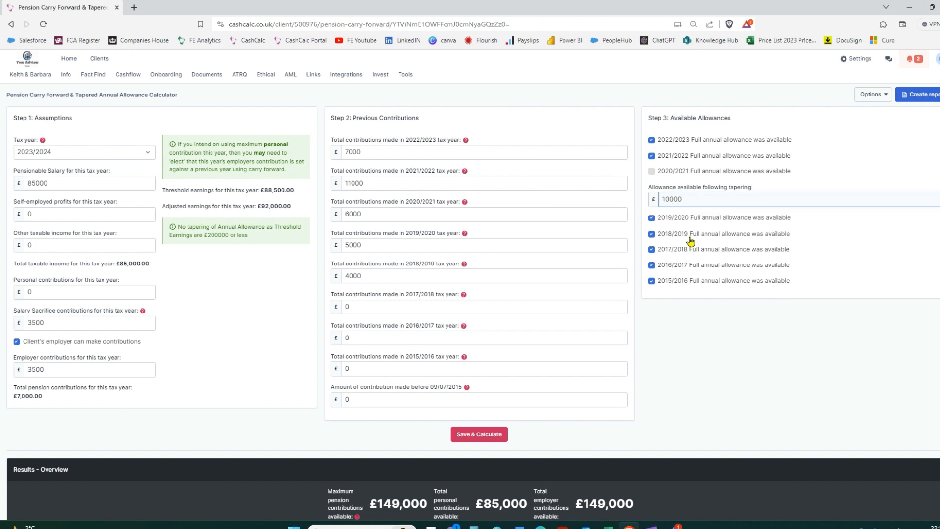
left_click(489, 434)
scroll(698, 300, "down", 10)
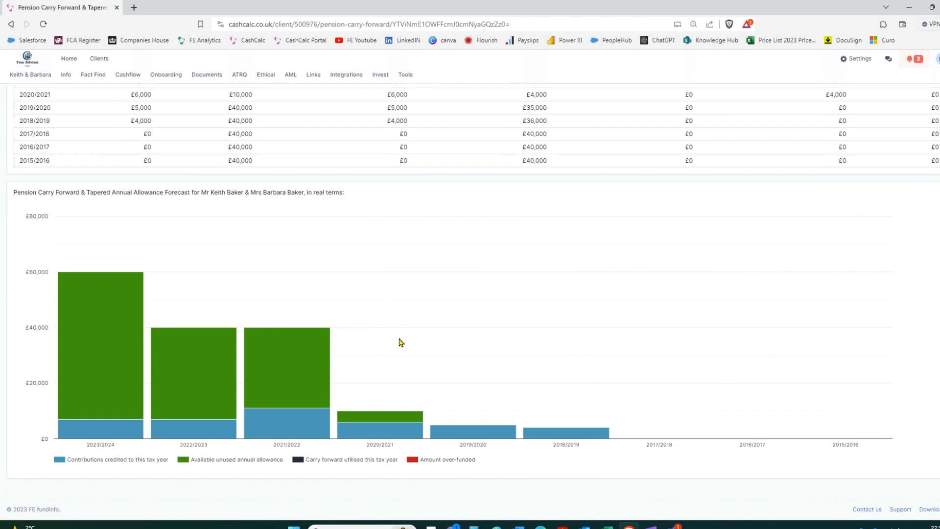
mouse_move(365, 420)
mouse_move(369, 437)
Restore the full annual allowance for the 2020/2021 tax year and recalculate the available allowances.
scroll(445, 361, "up", 10)
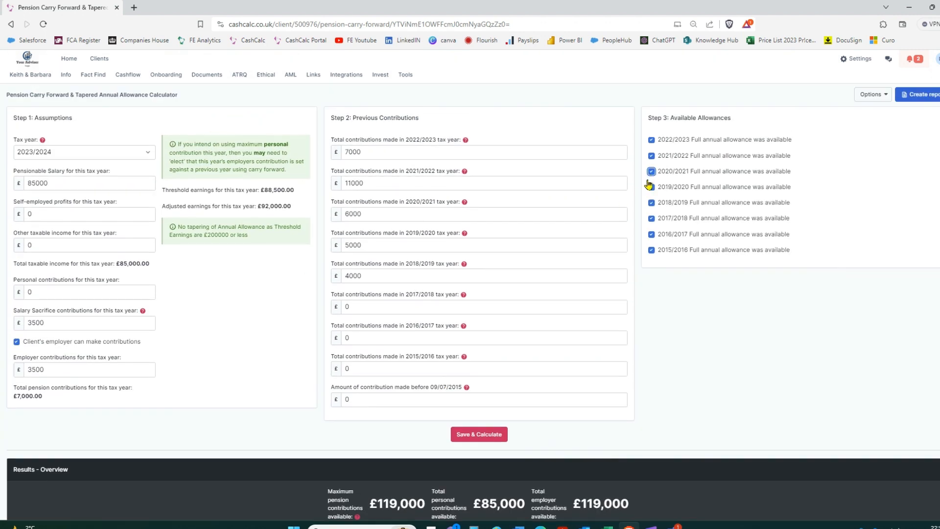
left_click(490, 432)
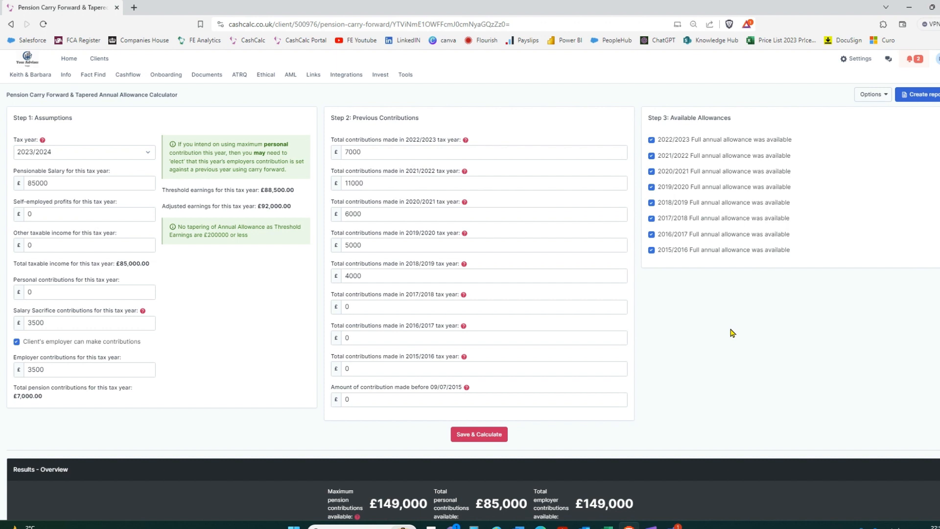
Set this tax year's personal contributions to £50,000 and recalculate to review the remaining unused allowance on the forecast chart.
left_click(47, 292)
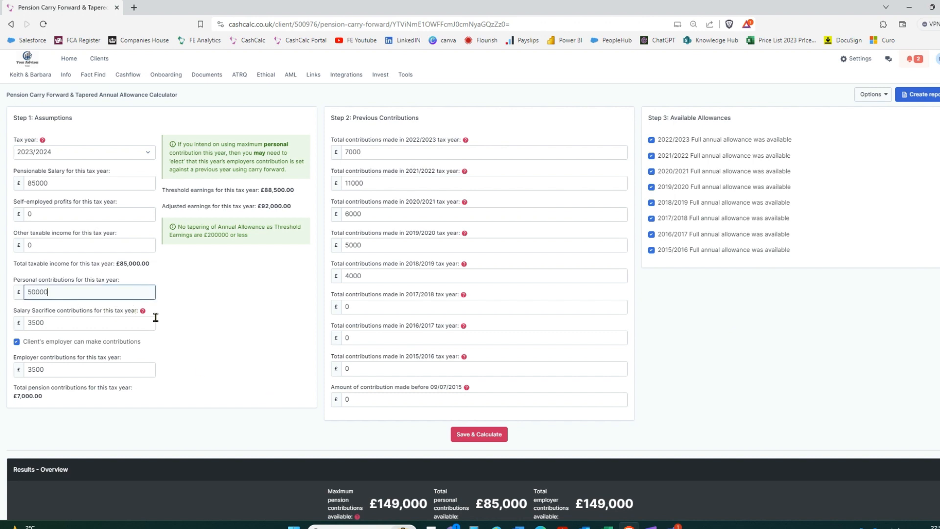
left_click(475, 435)
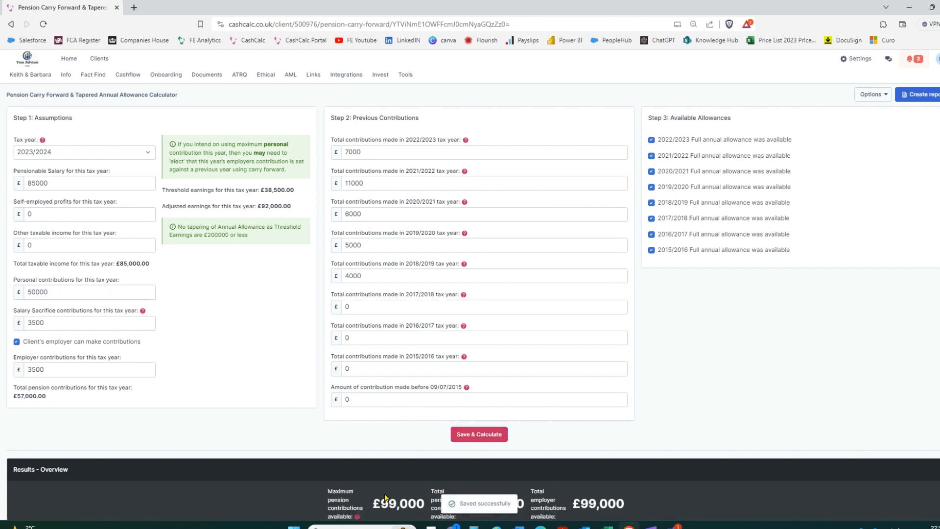
scroll(289, 408, "down", 8)
scroll(292, 401, "down", 2)
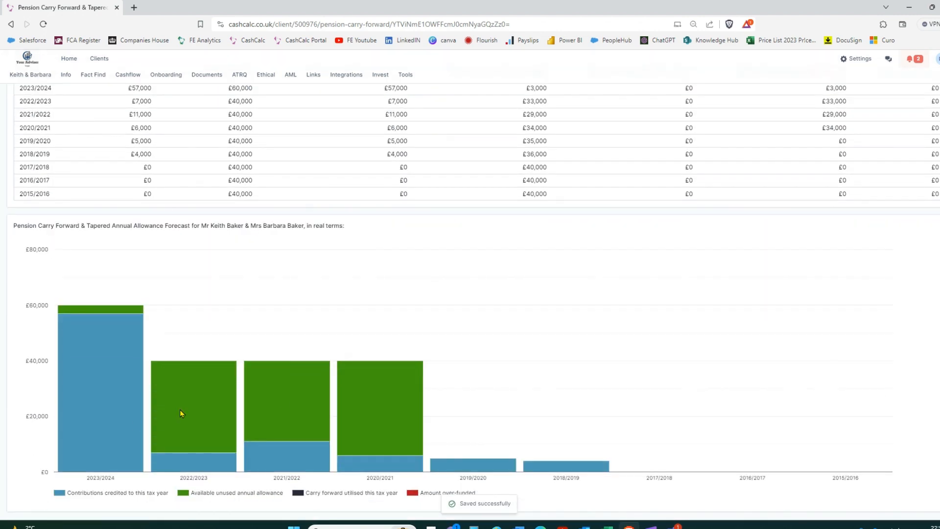
mouse_move(110, 361)
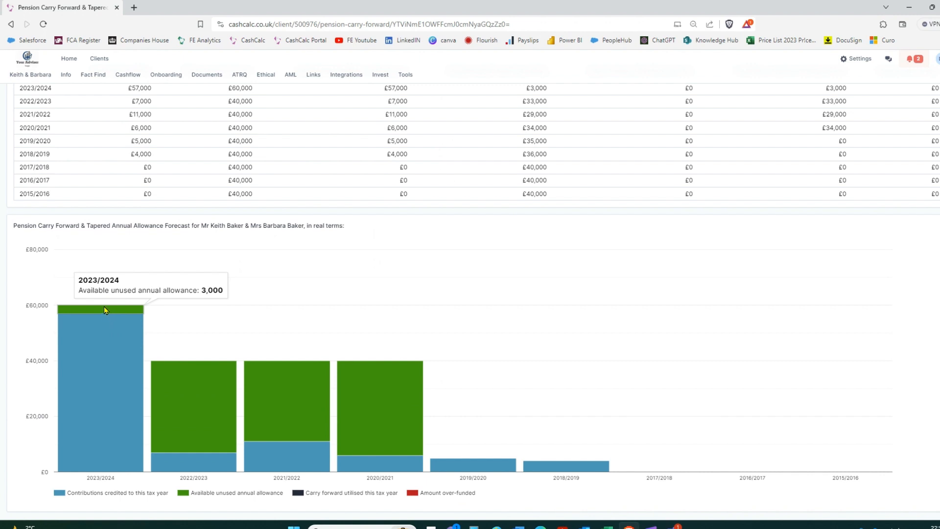
mouse_move(333, 329)
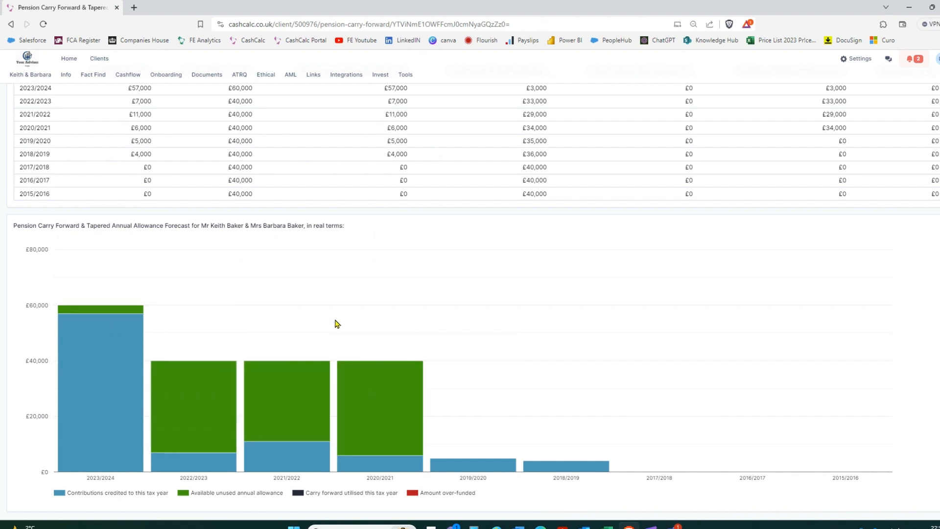
Set this tax year's personal contributions to £100,000 and recalculate to examine the carry forward utilised from previous tax years.
scroll(337, 323, "up", 9)
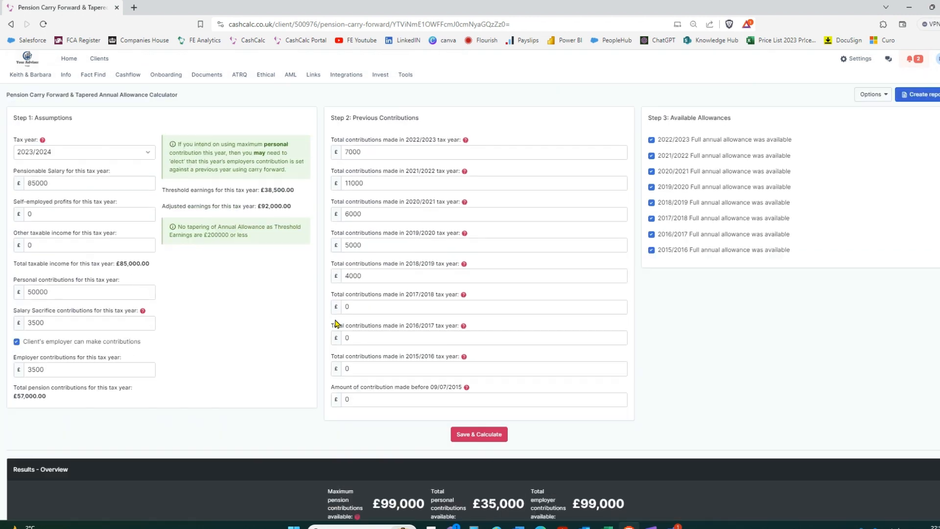
left_click(71, 293)
double_click(73, 292)
type("1")
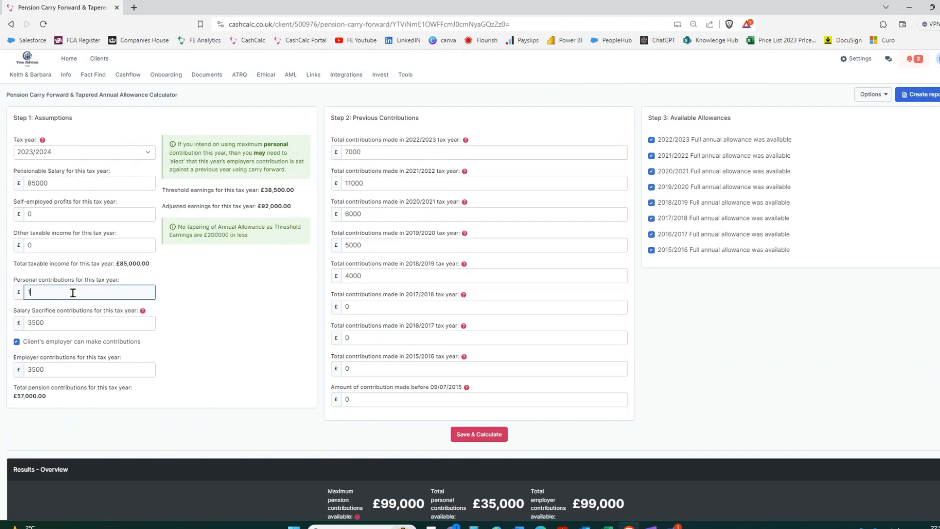
type("00000")
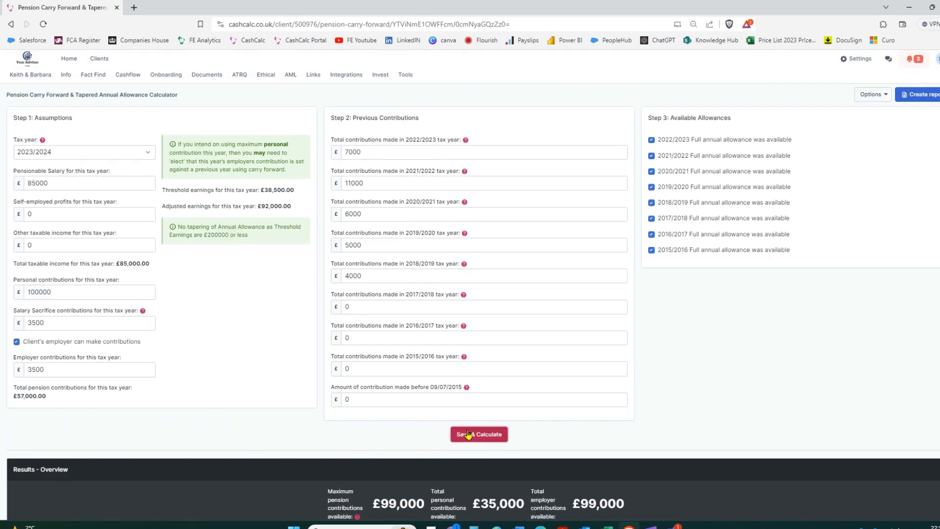
left_click(470, 435)
scroll(368, 332, "down", 3)
scroll(367, 334, "down", 7)
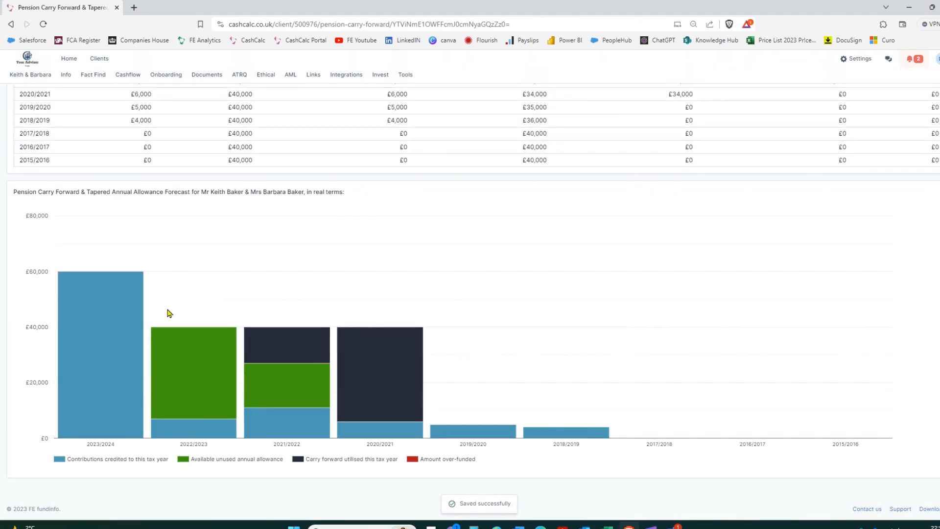
mouse_move(378, 366)
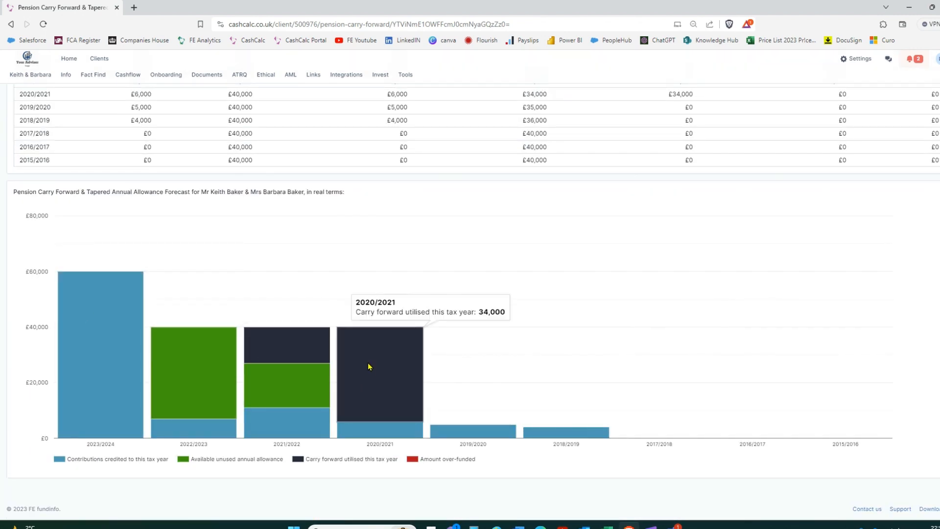
mouse_move(287, 359)
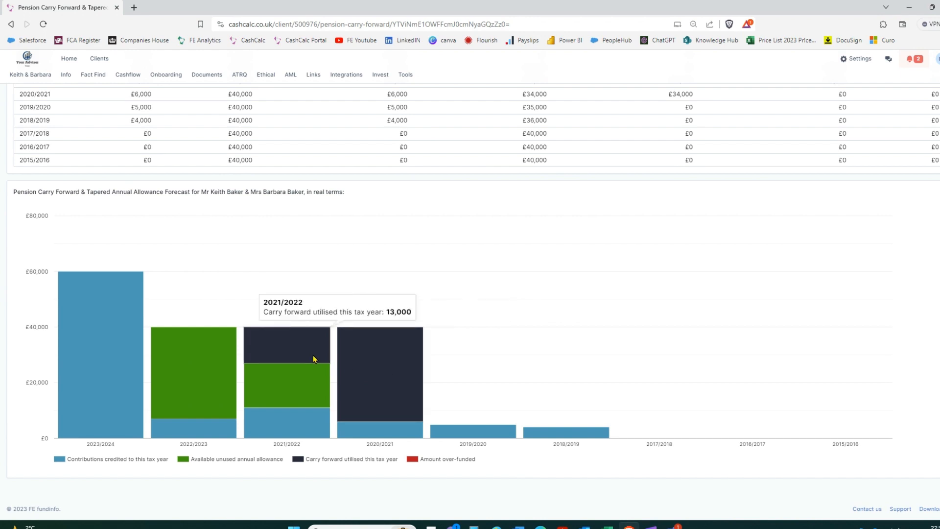
Set this tax year's personal contributions to £155,000 and recalculate to examine the over-funded amount on the forecast chart.
scroll(375, 312, "up", 9)
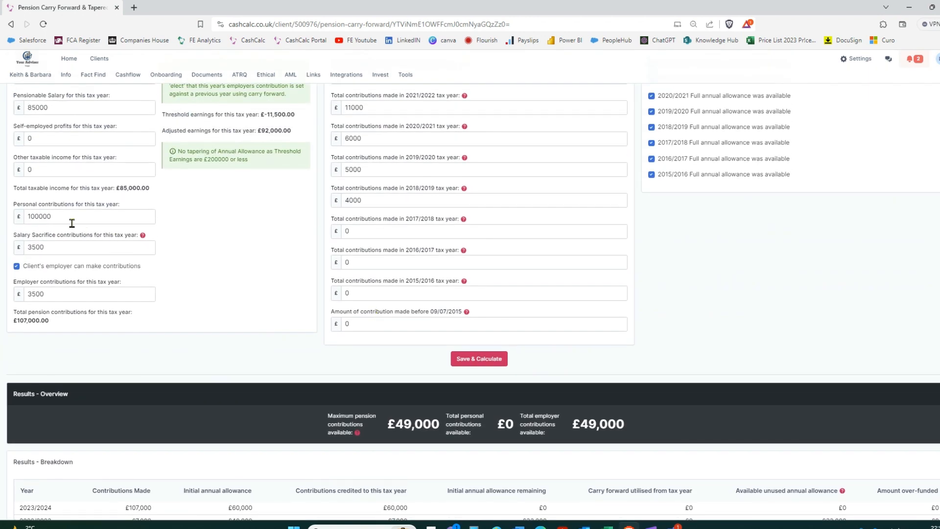
left_click(70, 216)
double_click(71, 215)
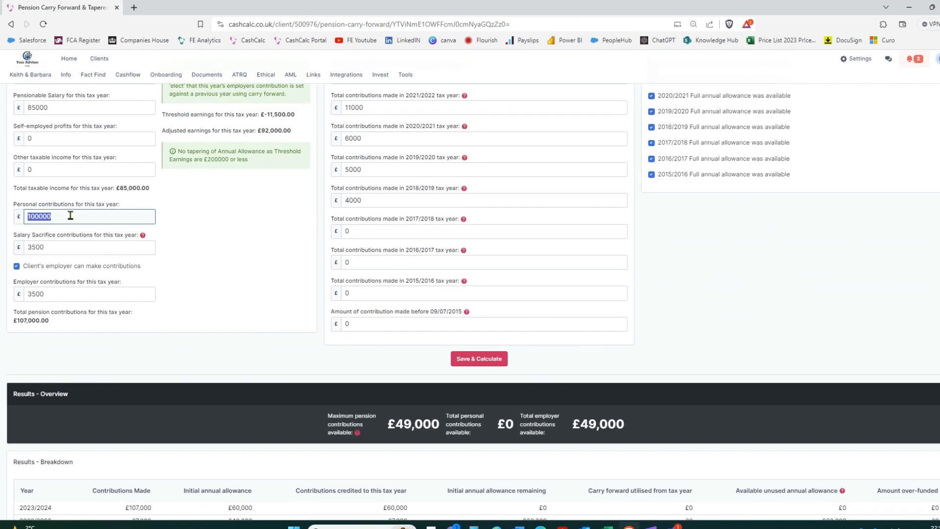
type("155000")
left_click(479, 358)
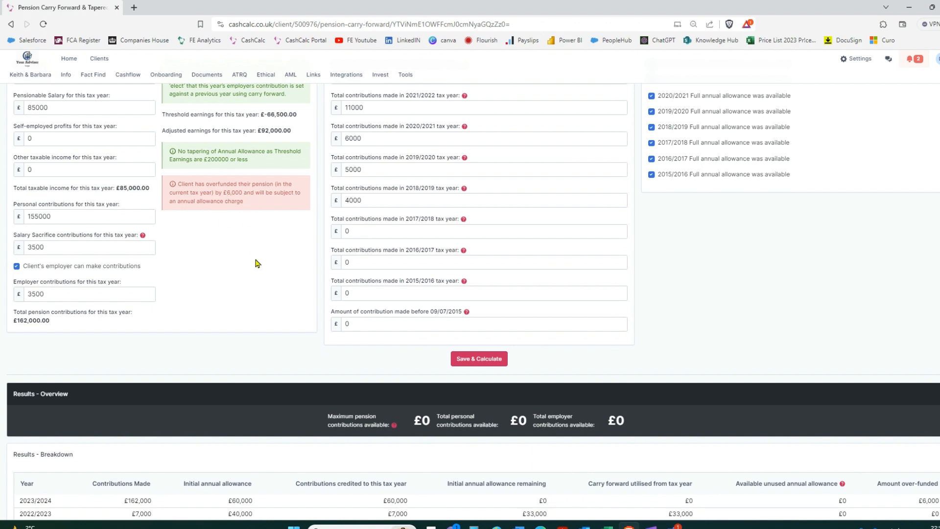
scroll(255, 263, "down", 9)
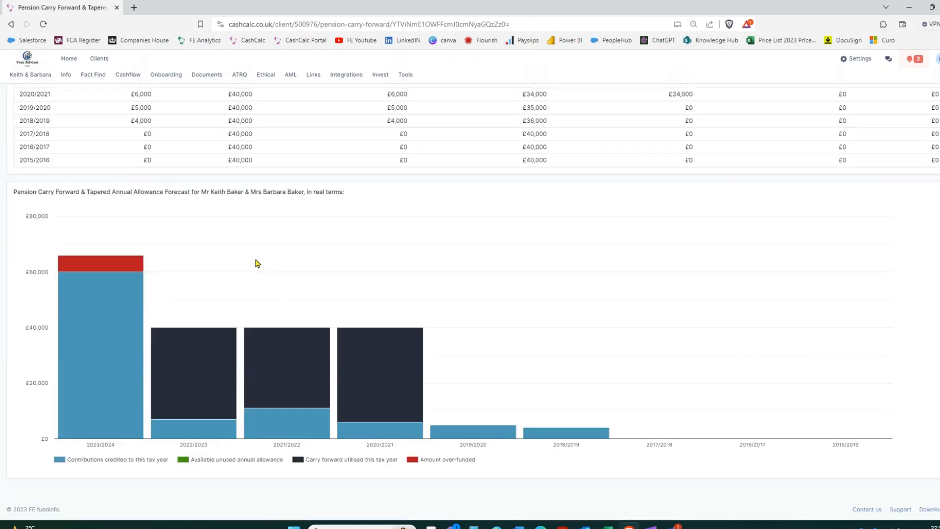
mouse_move(87, 262)
Set this tax year's personal contributions to £149,000 and recalculate to review the results breakdown and forecast chart.
scroll(311, 266, "up", 6)
scroll(311, 266, "up", 3)
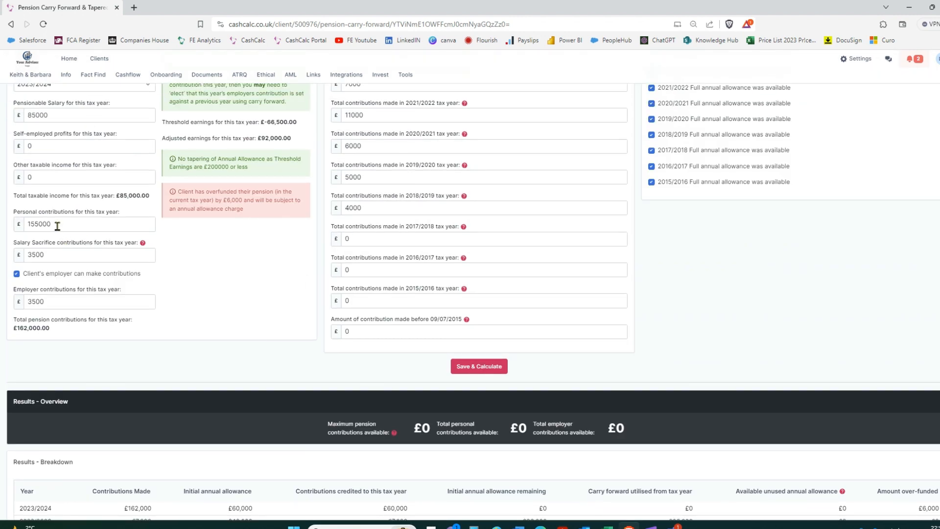
left_click_drag(56, 224, 27, 220)
type("1")
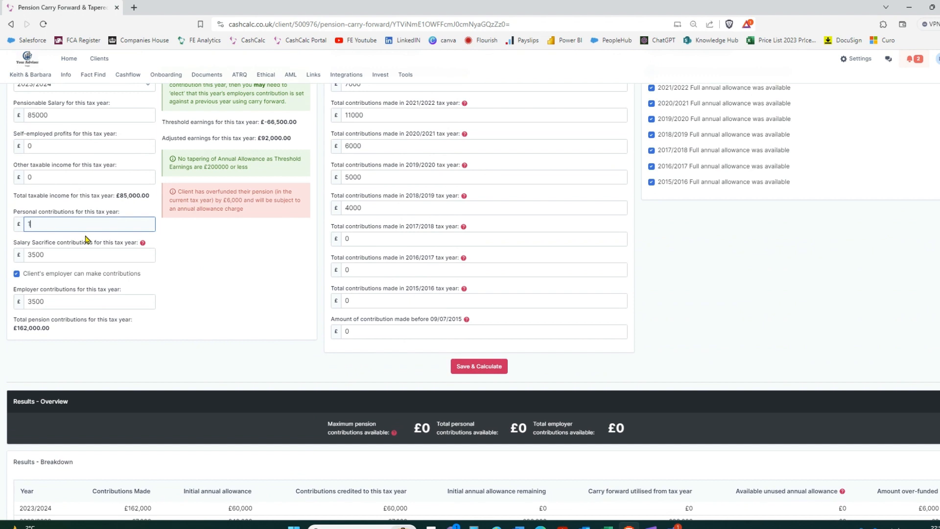
type("49000")
left_click(479, 368)
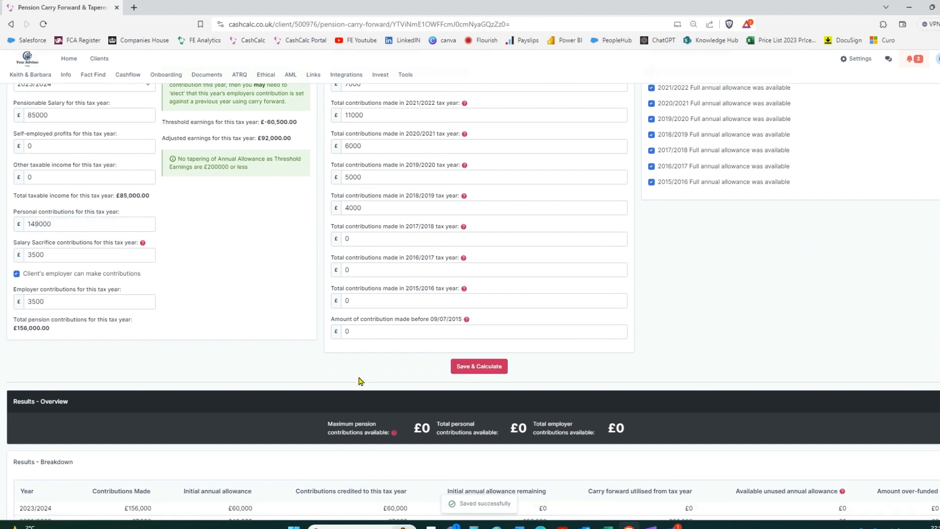
scroll(243, 269, "down", 2)
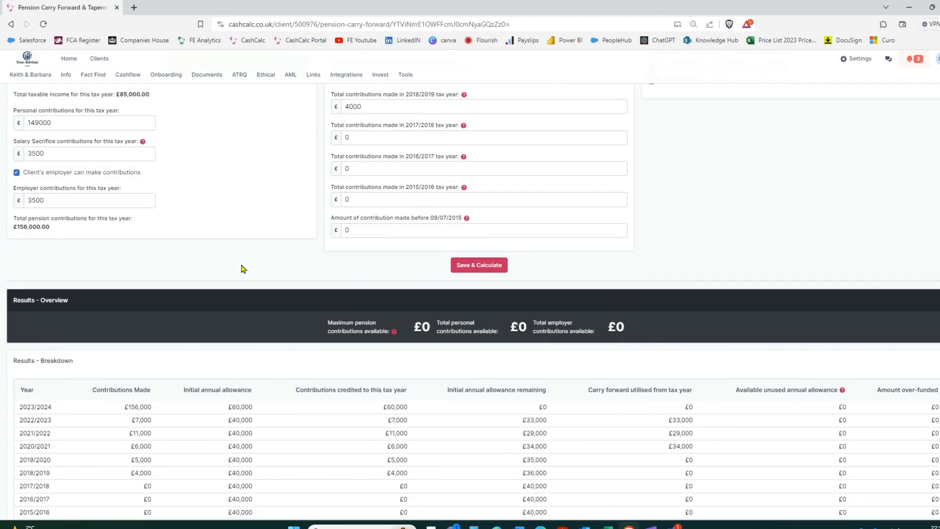
scroll(243, 269, "down", 7)
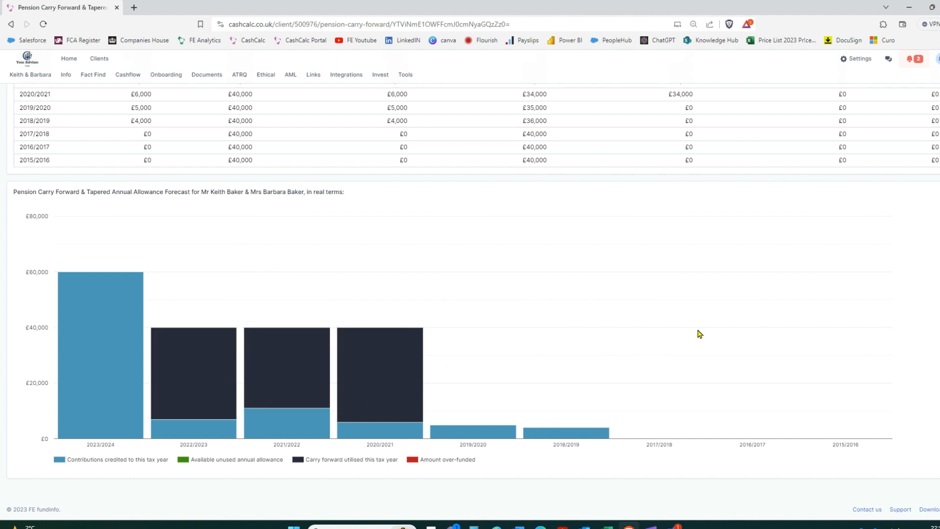
Create a PDF report that includes the current Pension Carry Forward forecast of 4 Jan 2023.
scroll(699, 334, "up", 15)
left_click(918, 98)
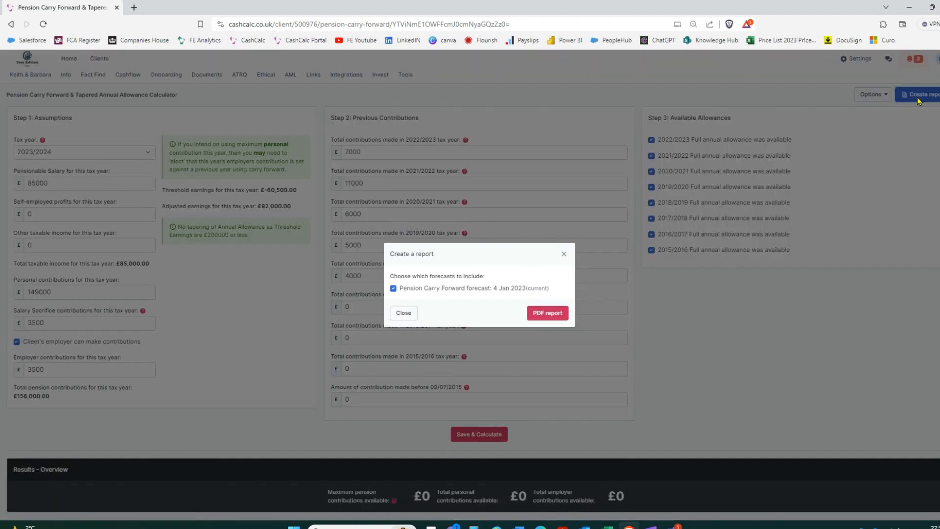
left_click(548, 313)
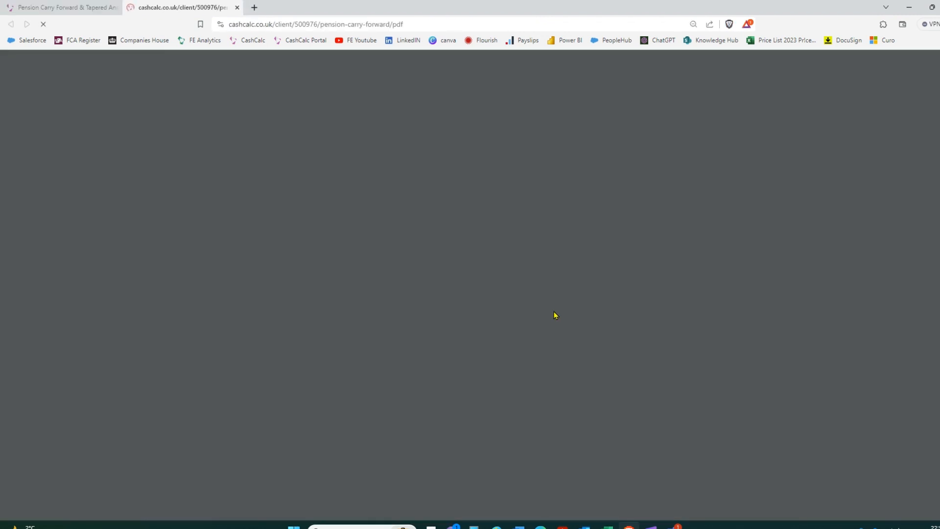
Read through the PDF report's introduction, assumptions, result breakdown and chart, and close it to return to the calculator.
scroll(478, 299, "down", 12)
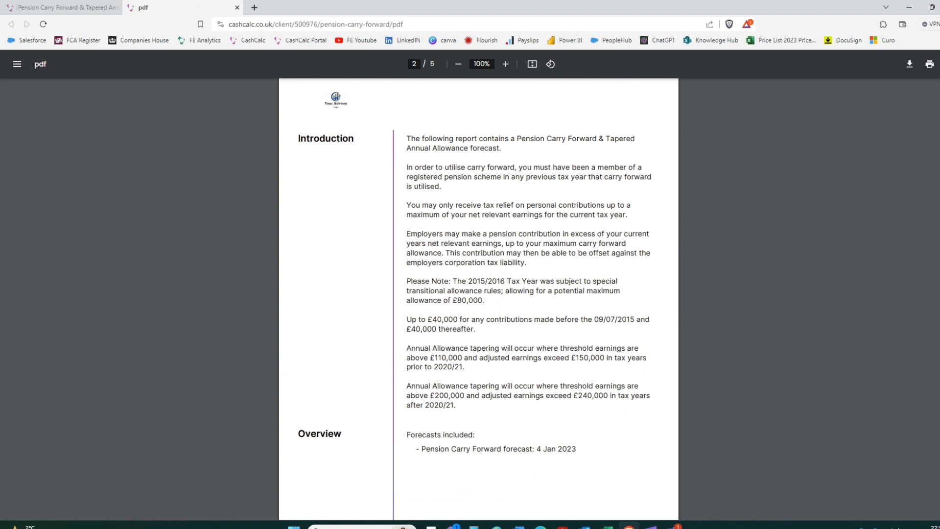
scroll(479, 299, "down", 1)
scroll(478, 298, "down", 10)
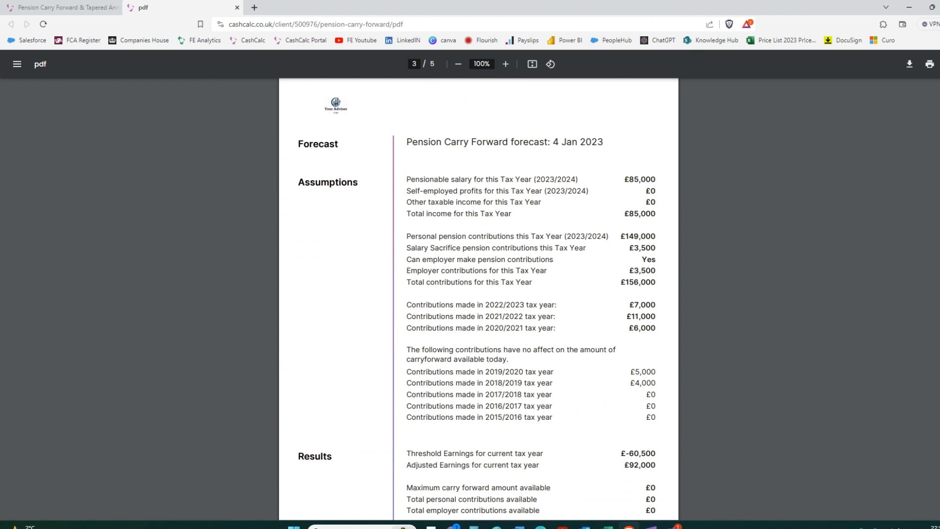
scroll(479, 298, "down", 10)
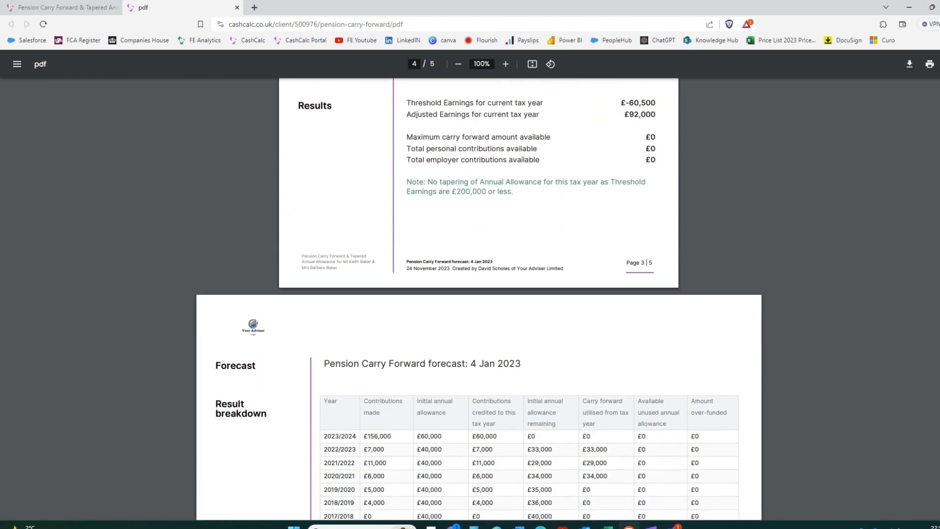
scroll(478, 299, "down", 5)
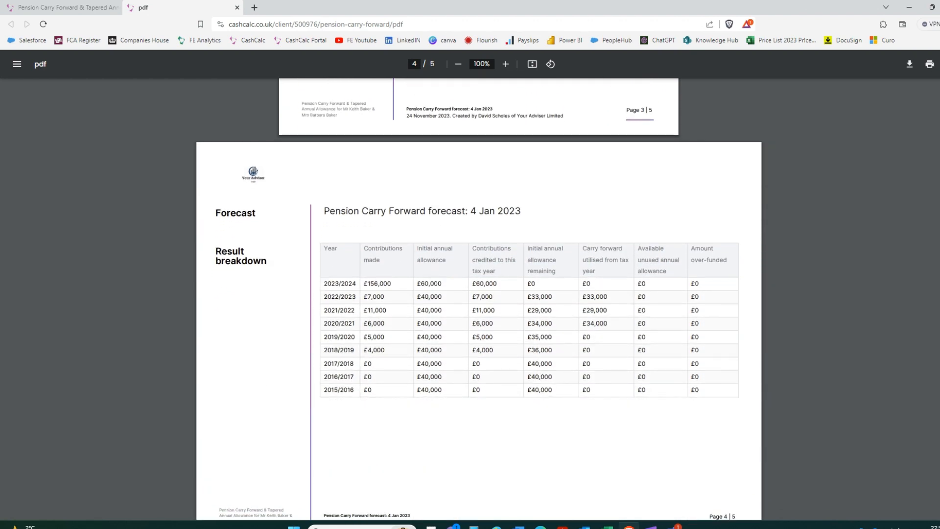
scroll(479, 298, "down", 15)
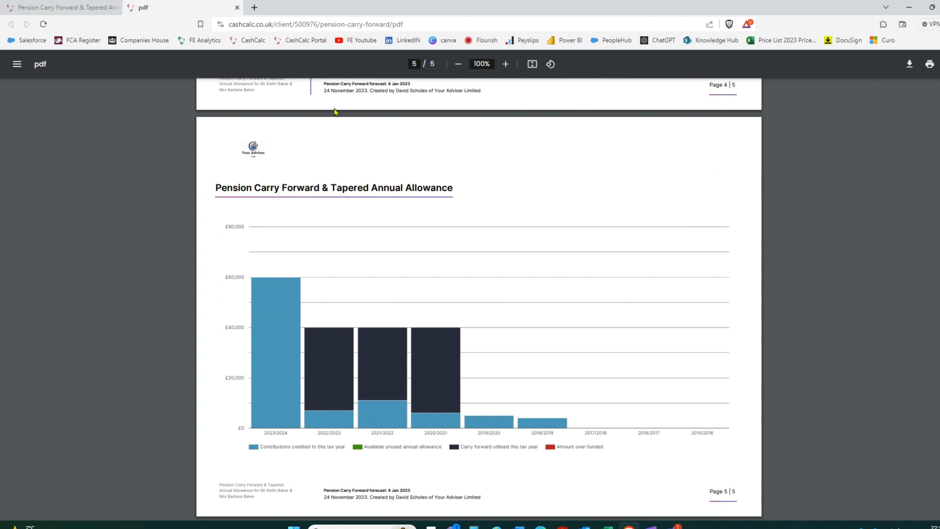
left_click(237, 8)
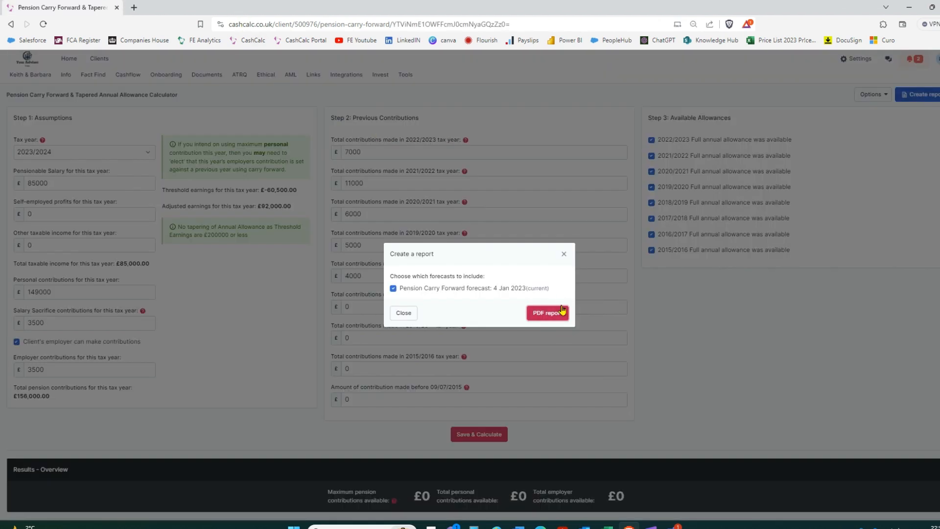
left_click(564, 254)
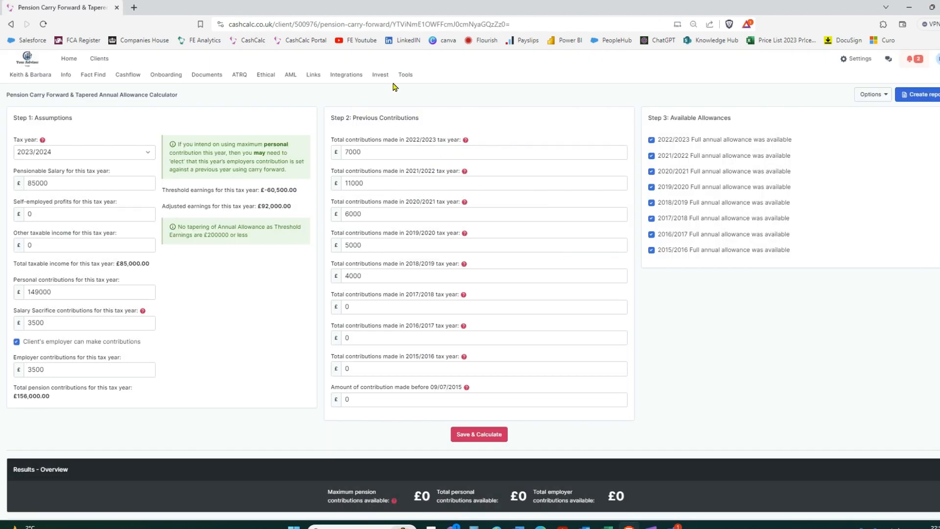
Open the Mortgage & Equity Release Calculator and recalculate the repayments with its existing loan amount, interest rate and term.
left_click(406, 76)
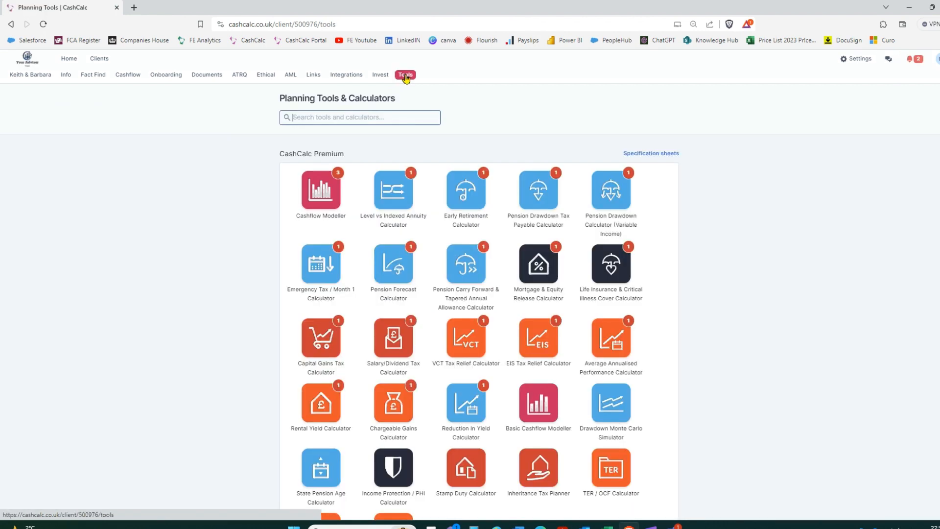
left_click(546, 275)
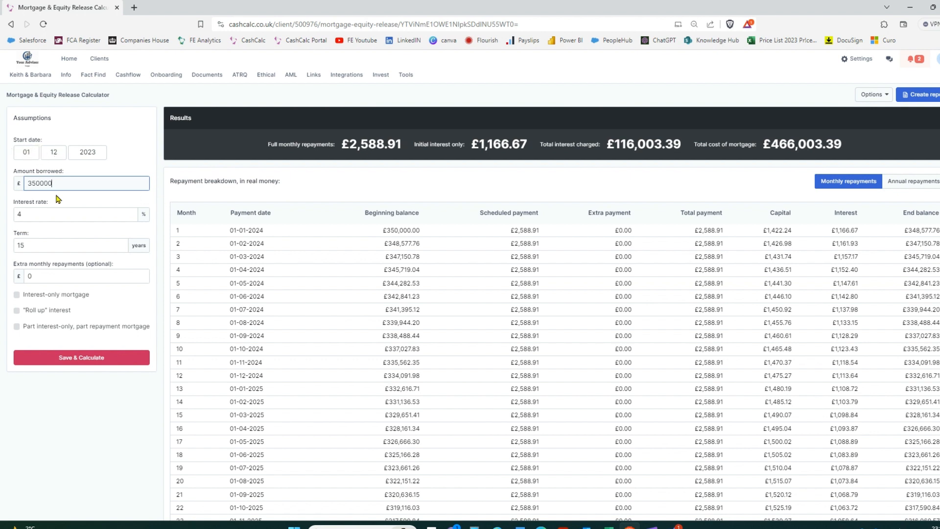
left_click_drag(60, 183, 20, 186)
left_click(26, 216)
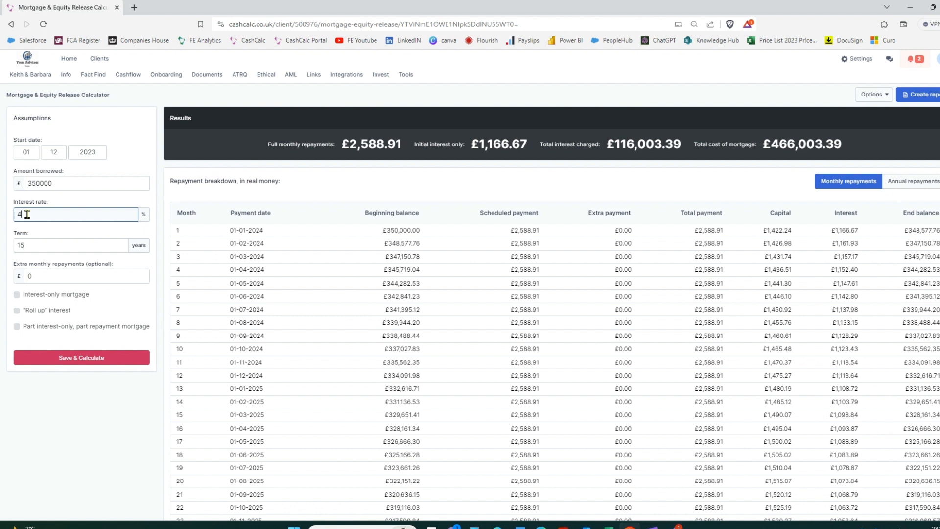
left_click(36, 249)
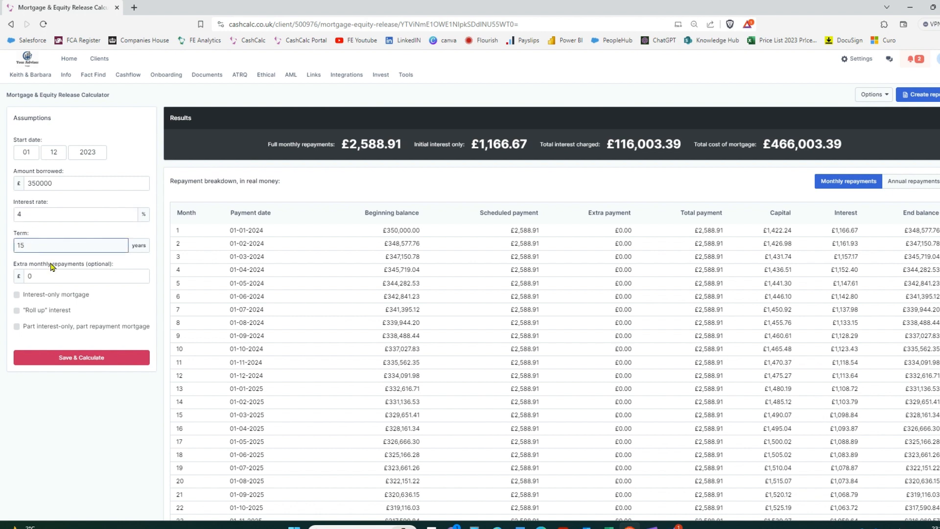
left_click(41, 278)
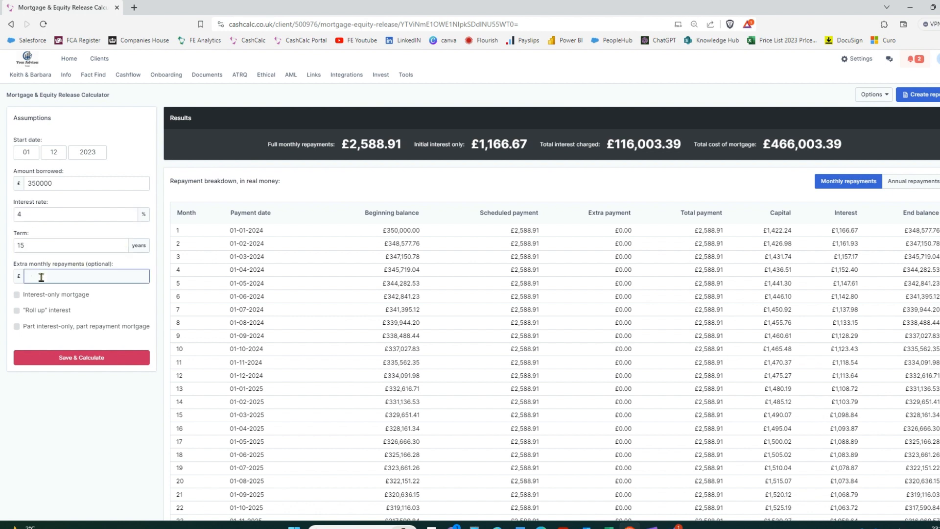
left_click(66, 356)
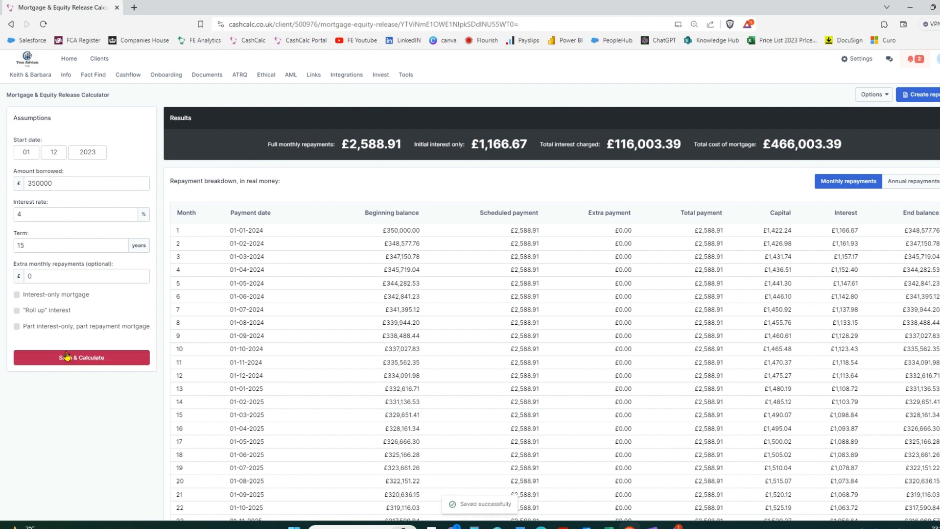
Examine the full monthly repayments, initial interest only and total interest charged figures in the mortgage results.
left_click_drag(402, 144, 343, 143)
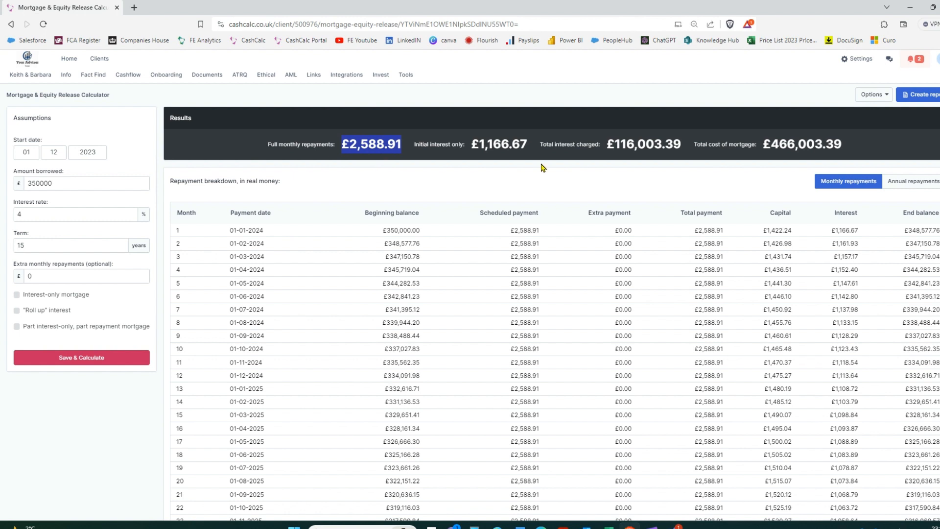
left_click_drag(532, 146, 470, 144)
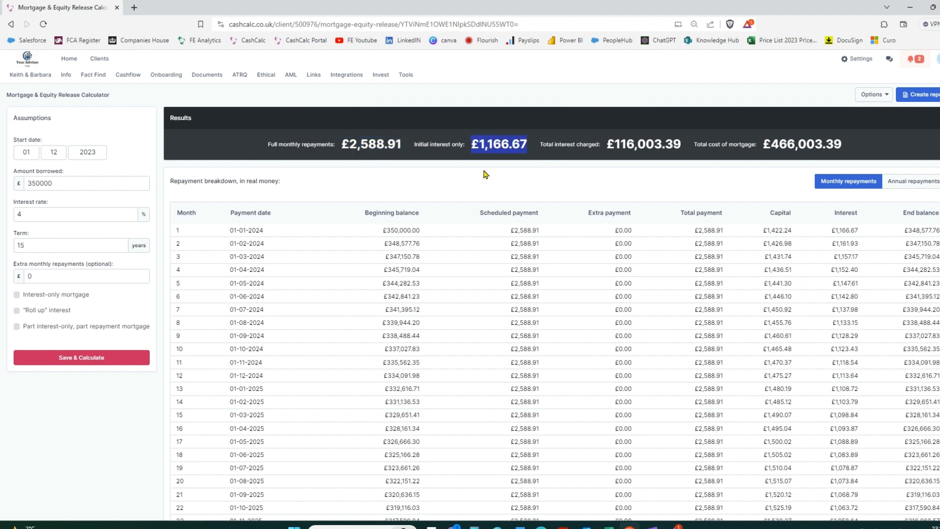
left_click_drag(681, 145, 607, 143)
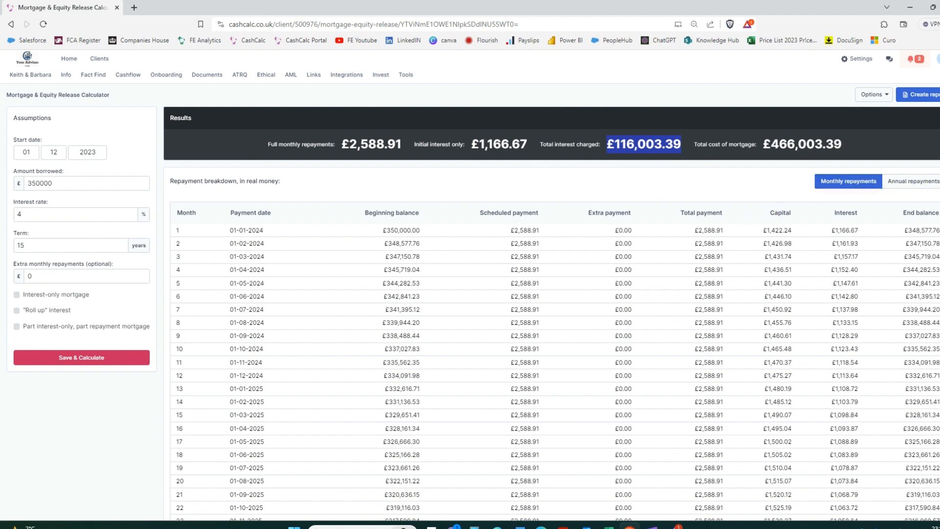
Look through the monthly repayment breakdown and switch the table to annual repayments.
scroll(554, 293, "down", 20)
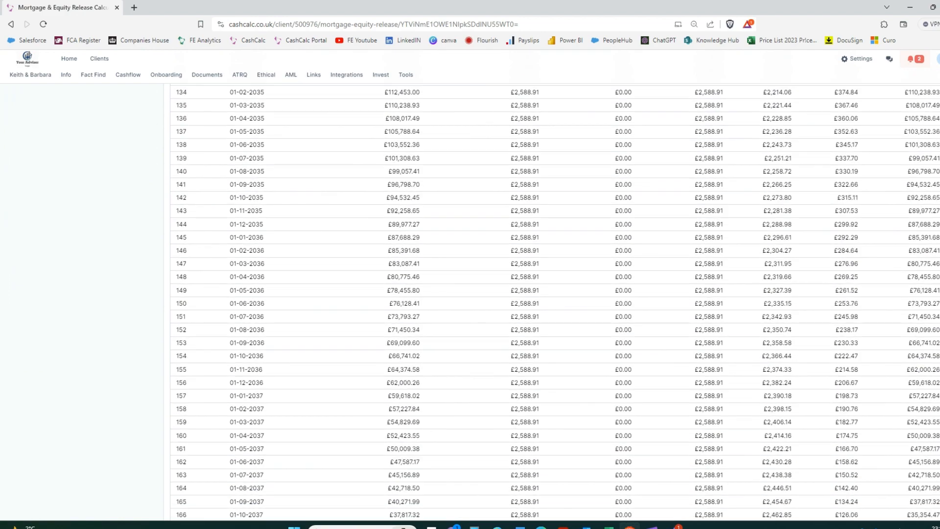
scroll(906, 183, "up", 20)
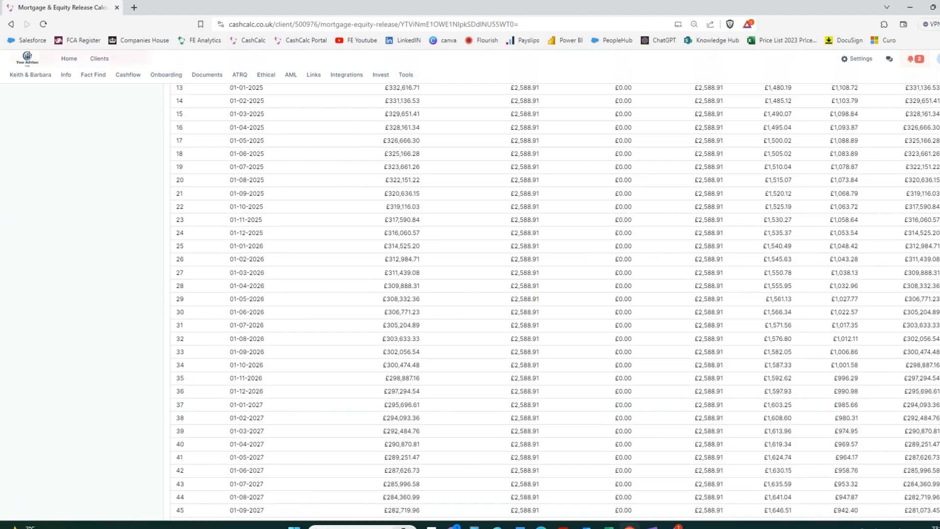
left_click(907, 183)
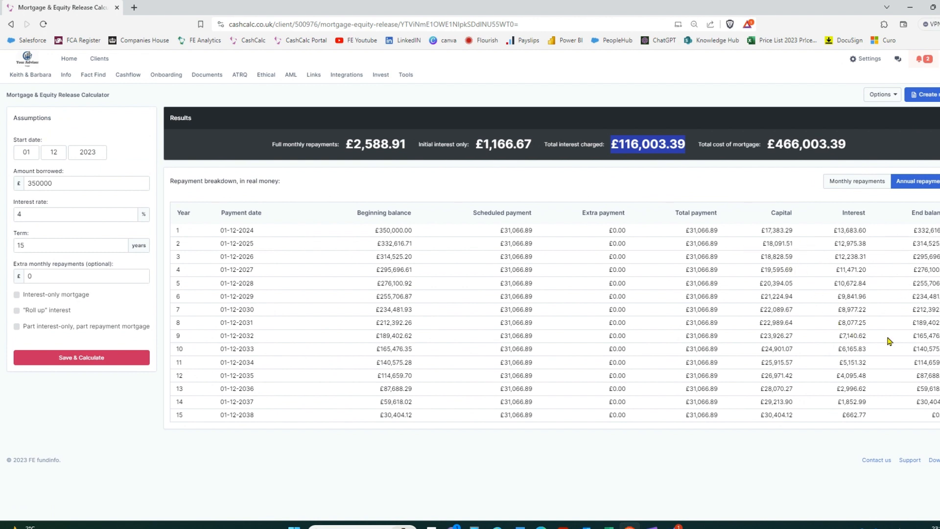
Make the loan an interest-only mortgage and recalculate to review its monthly interest, total interest charged and total cost.
left_click(17, 296)
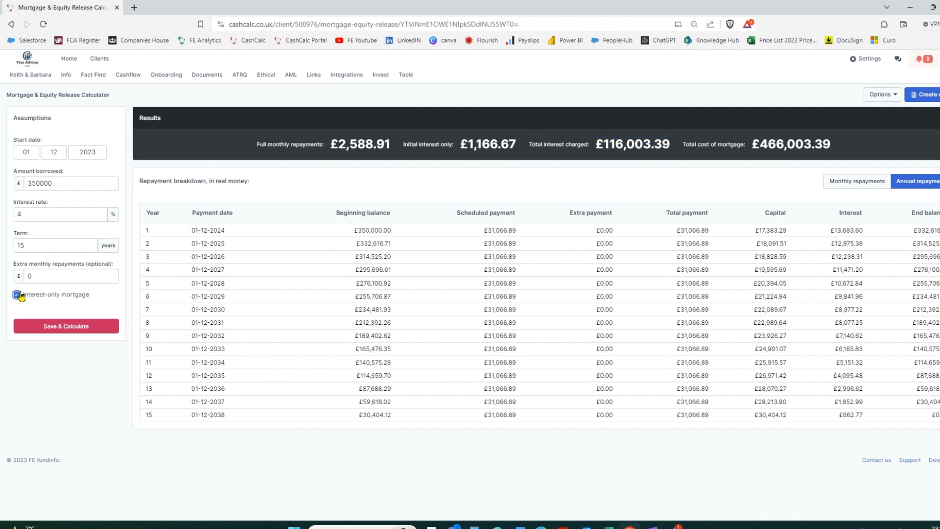
left_click(56, 327)
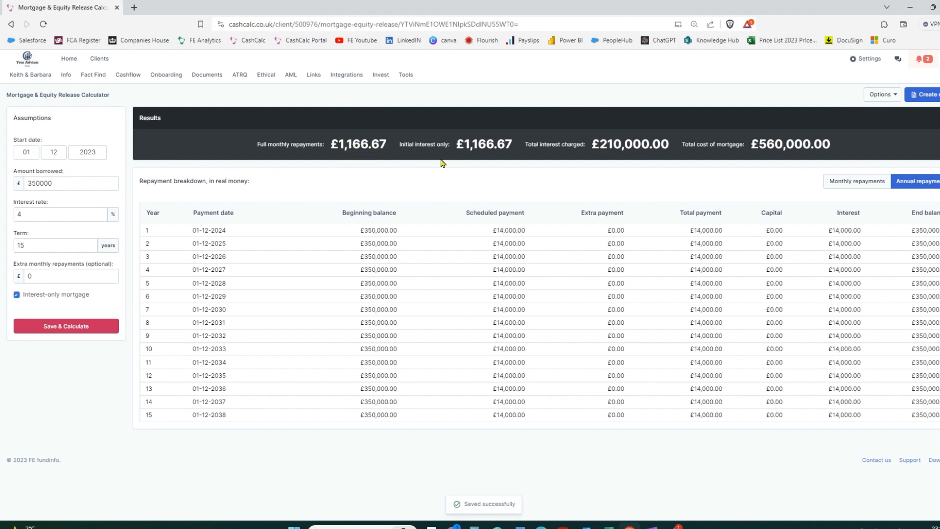
left_click_drag(514, 144, 457, 144)
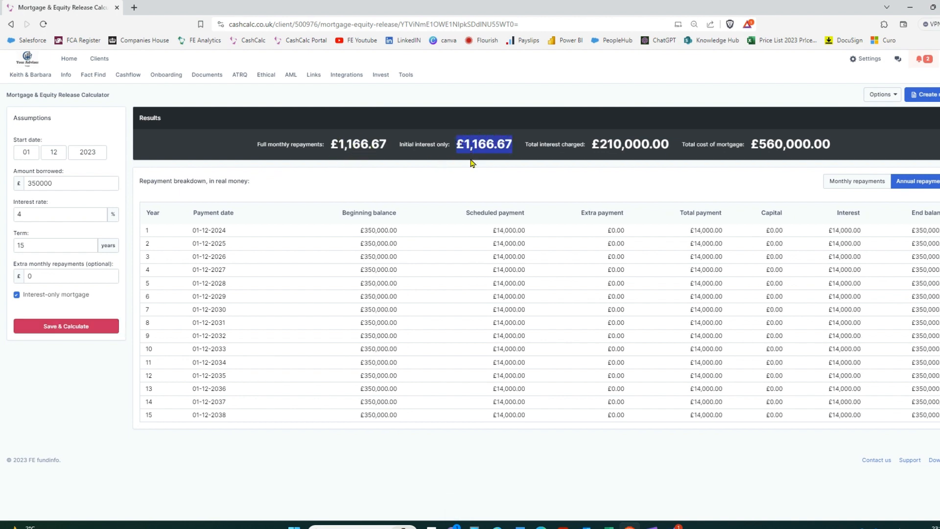
left_click_drag(670, 144, 592, 145)
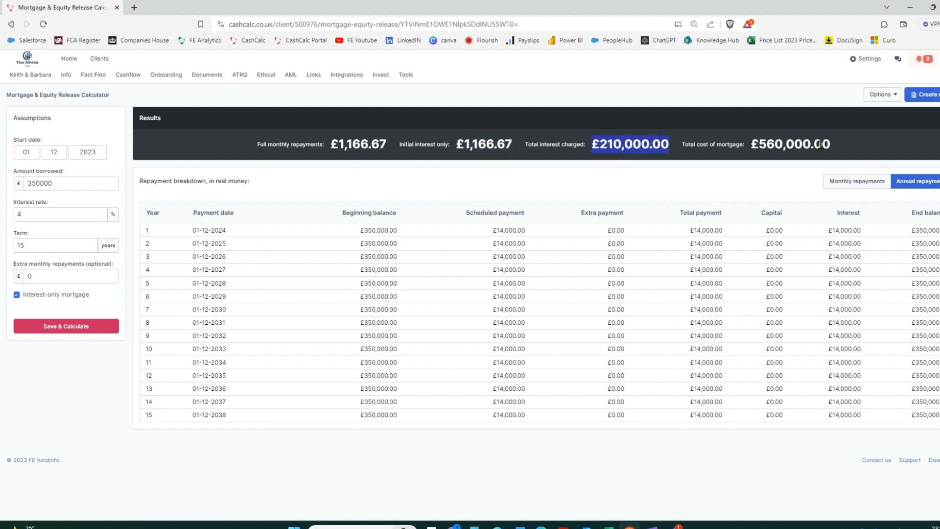
left_click_drag(834, 153, 763, 166)
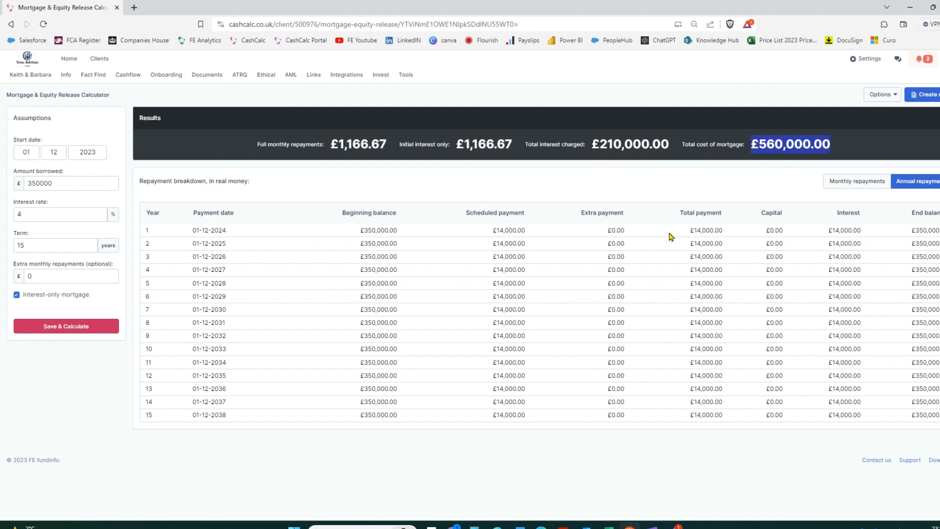
Turn off the interest-only mortgage option and try out the part interest-only, part repayment mortgage option.
left_click(17, 295)
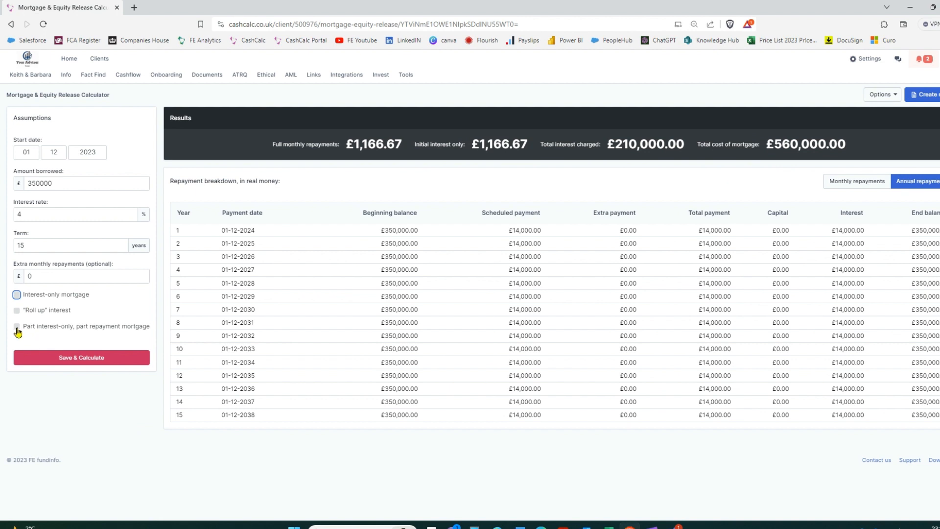
left_click(17, 327)
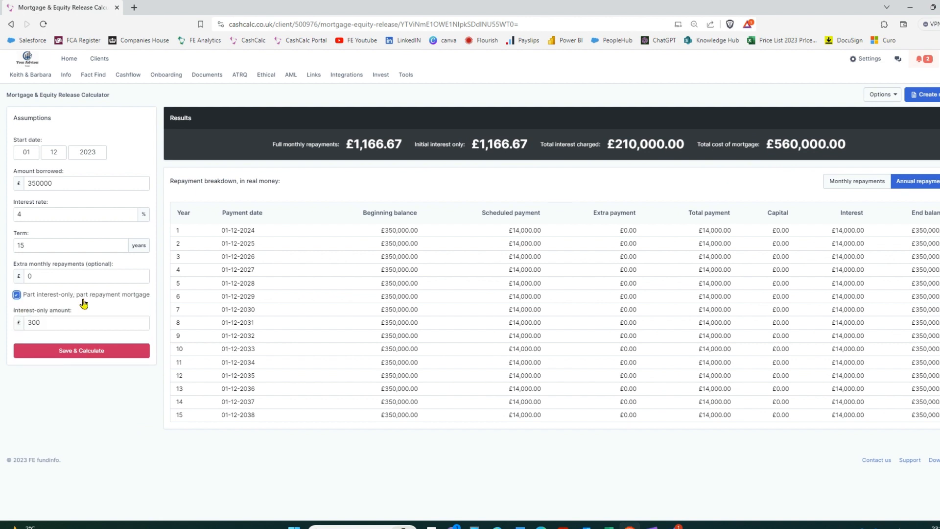
left_click(31, 323)
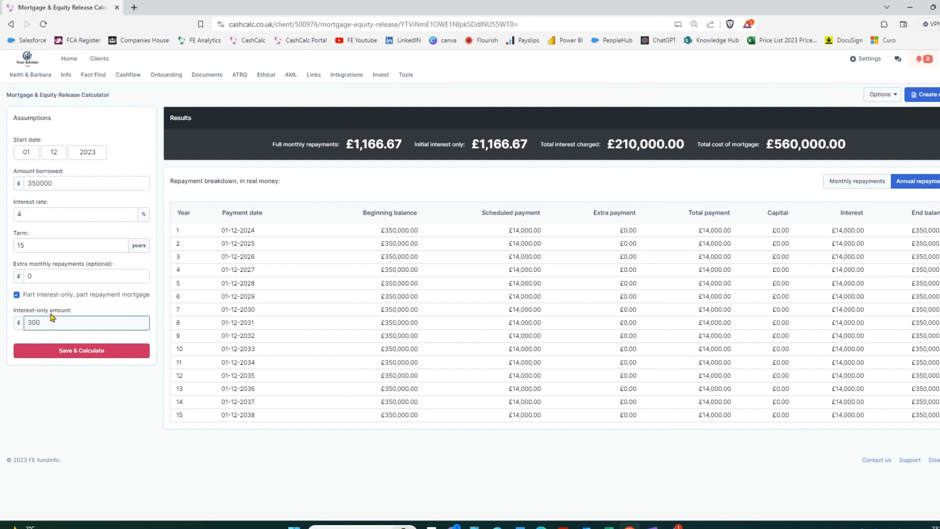
left_click(16, 295)
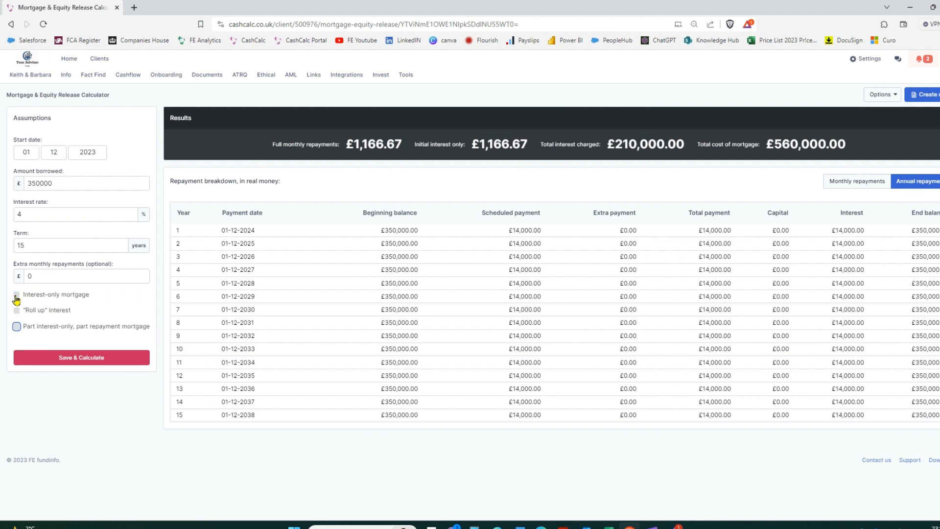
Switch the loan to "Roll up" interest and recalculate to review its total interest charged and final end balance.
left_click(17, 310)
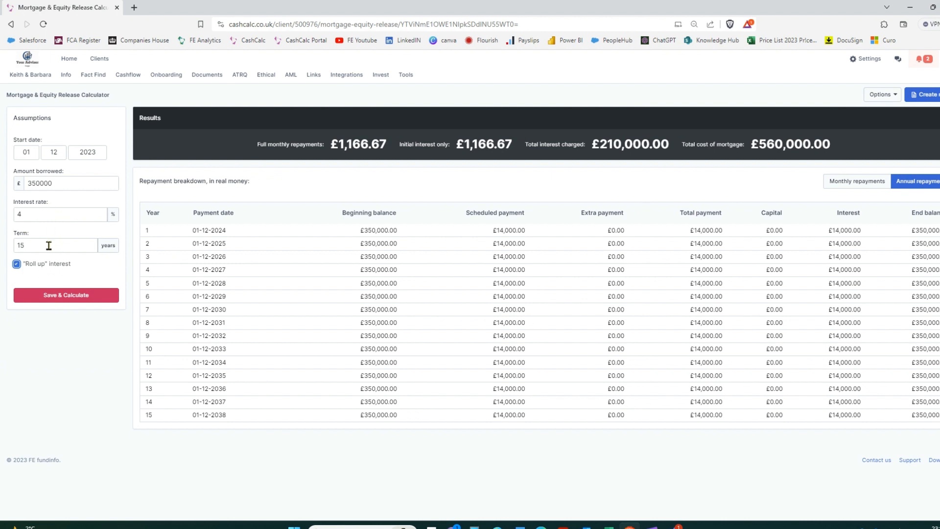
double_click(57, 183)
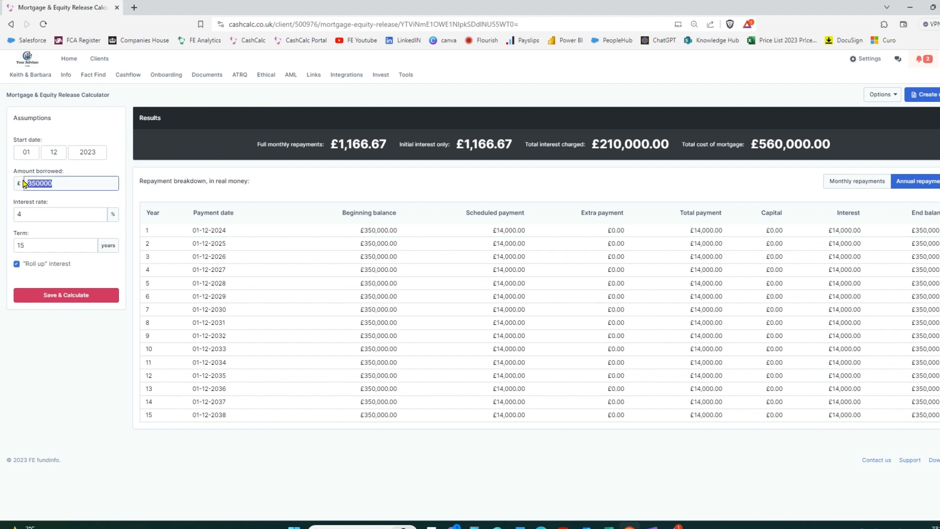
left_click(31, 217)
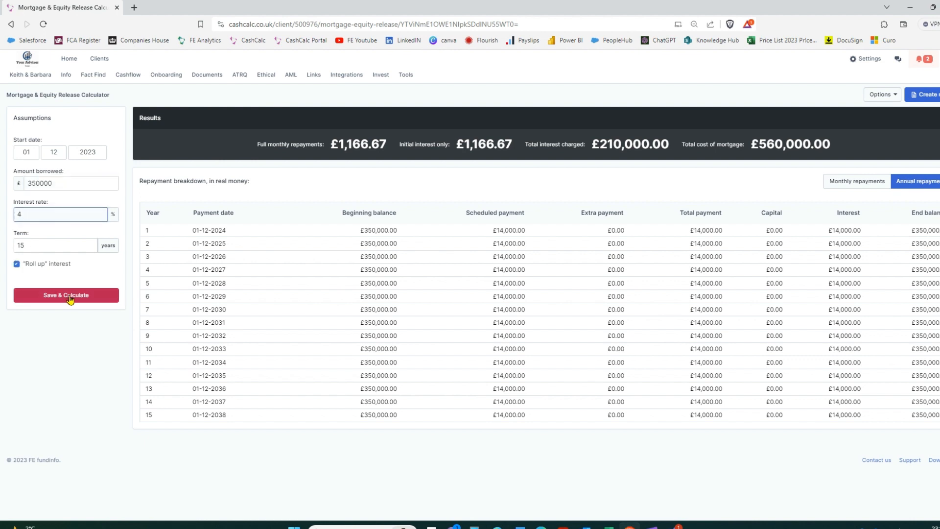
left_click(49, 294)
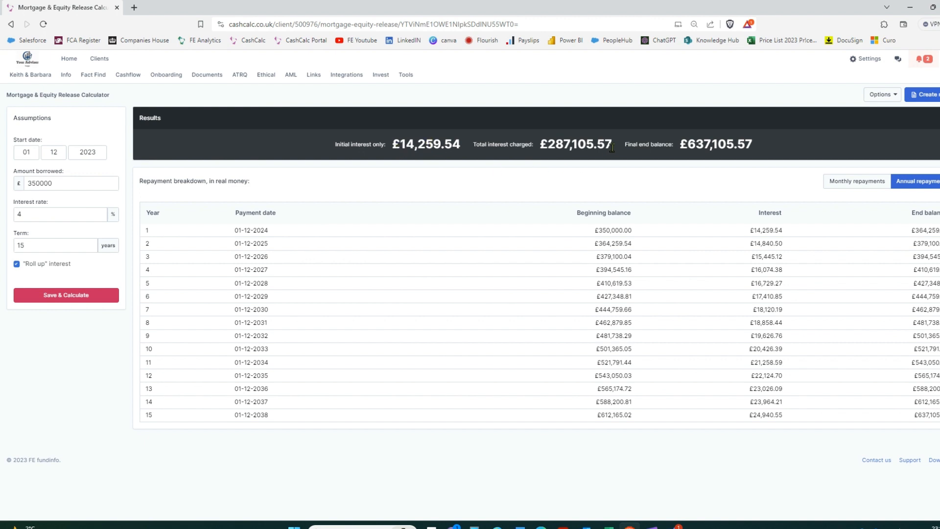
left_click_drag(606, 140, 539, 146)
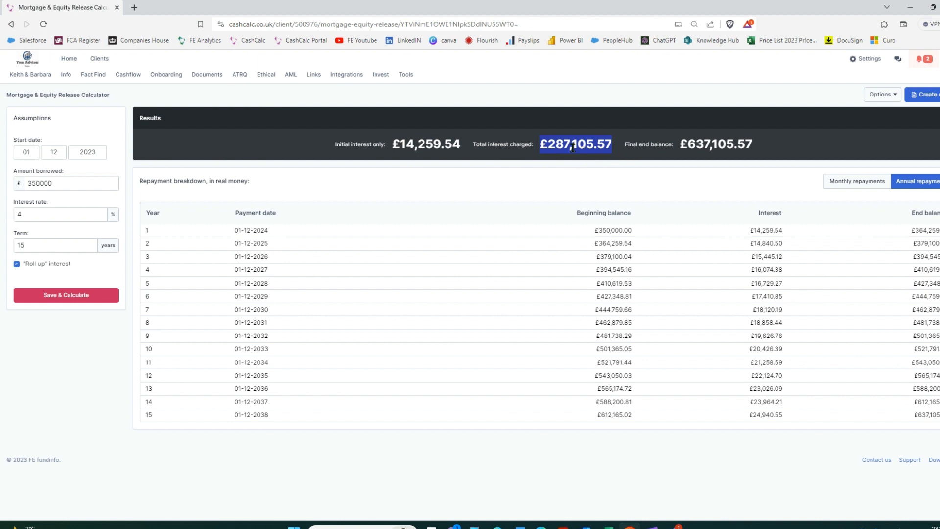
left_click_drag(758, 147, 679, 147)
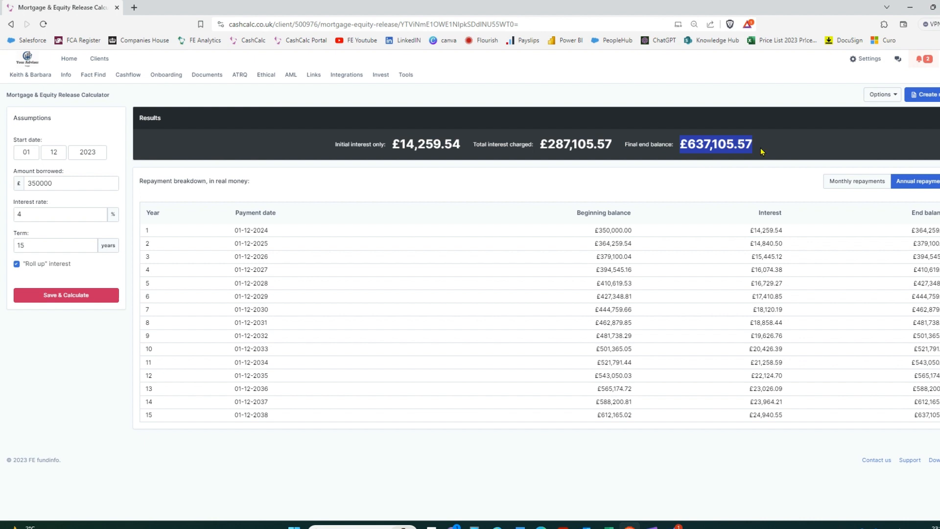
Open the Life Insurance & Critical Illness Cover Calculator and review its existing mortgage and other loans assumptions.
left_click(406, 75)
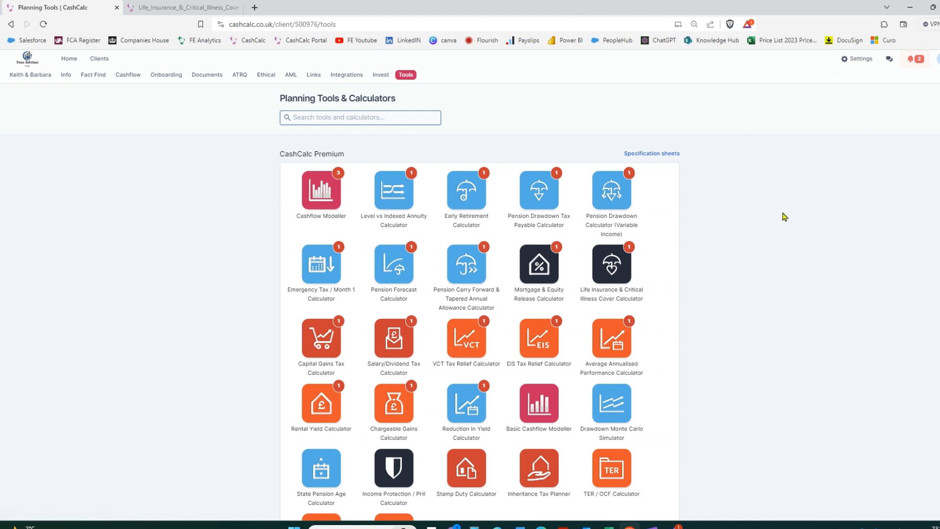
left_click(613, 271)
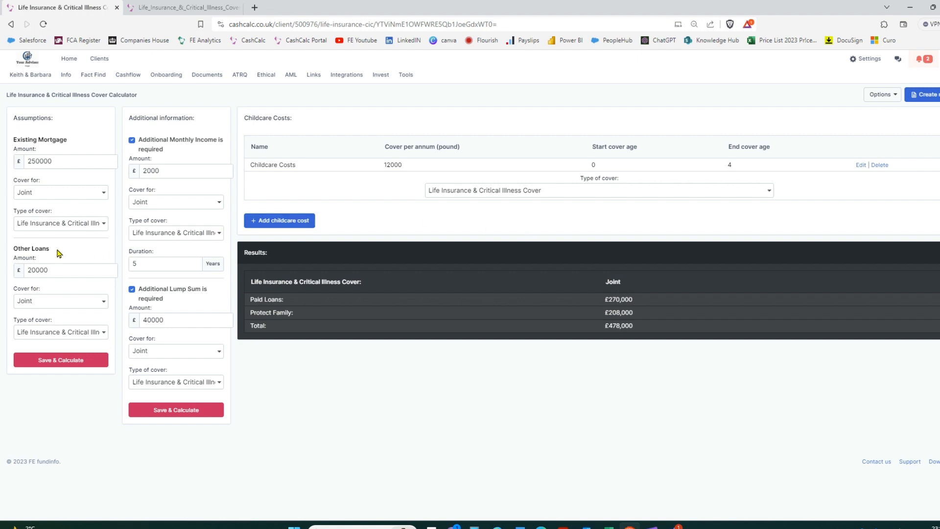
left_click_drag(49, 165, 24, 163)
left_click(45, 165)
left_click(42, 197)
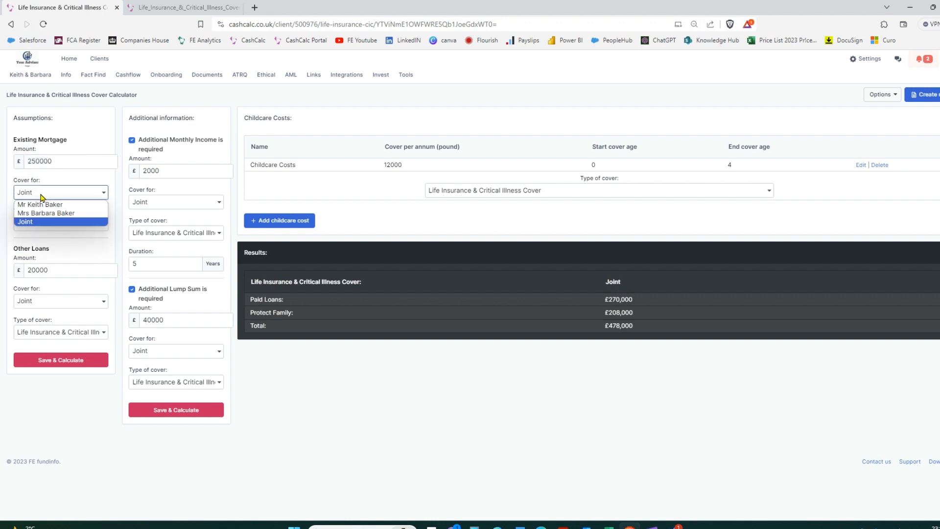
left_click(42, 197)
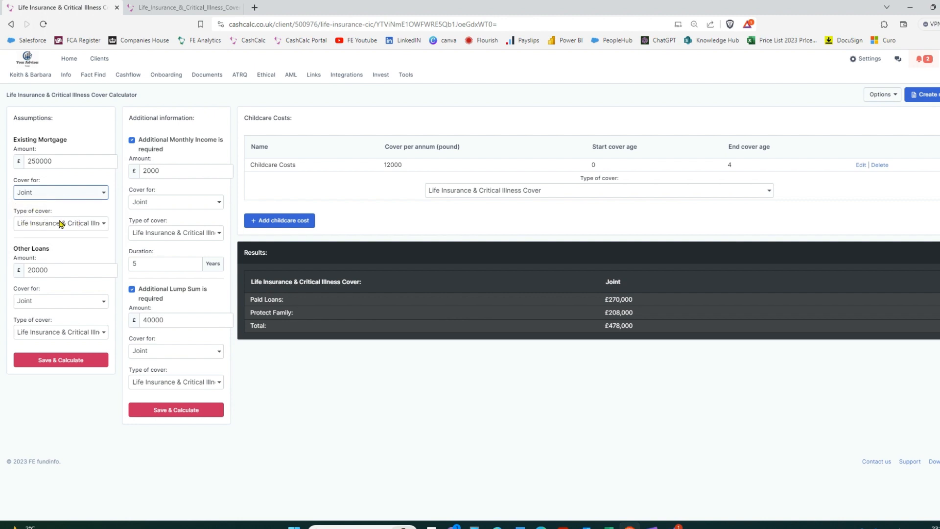
double_click(25, 270)
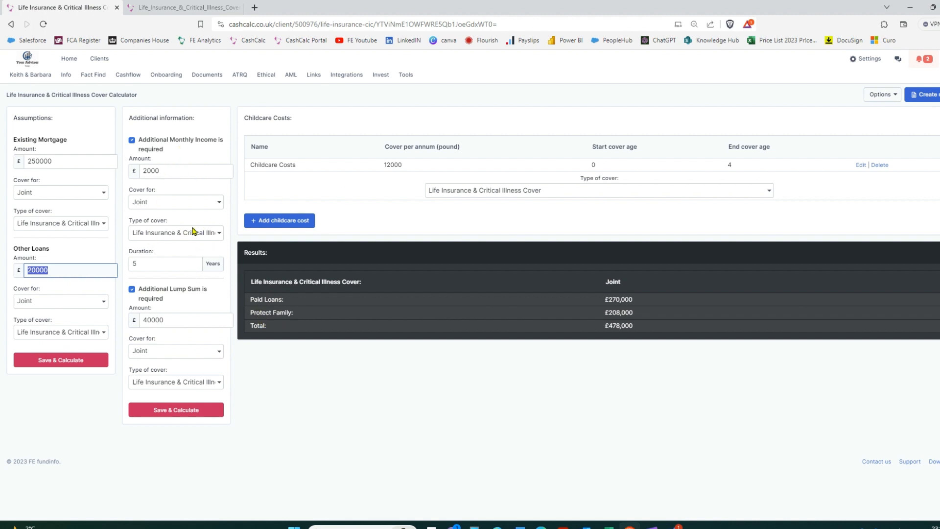
Review the additional monthly income, its duration, the additional lump sum and the annual childcare cover.
double_click(163, 173)
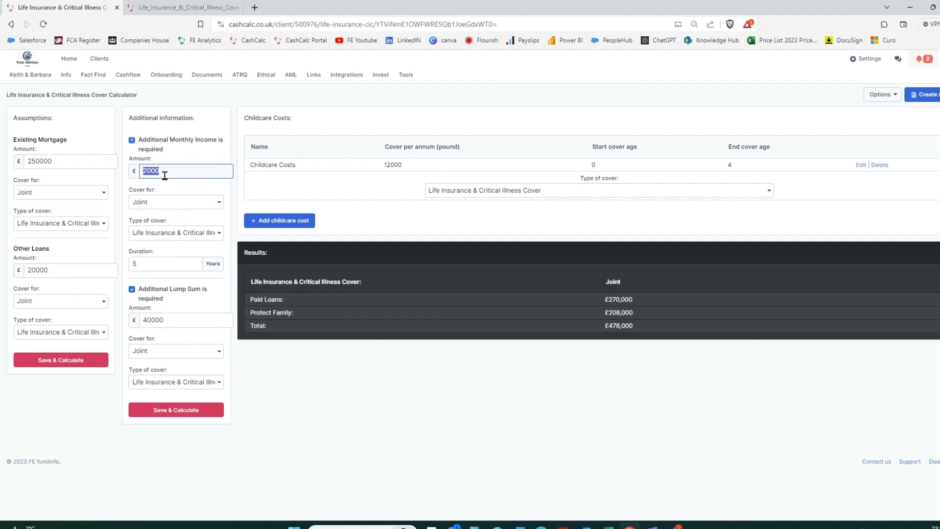
left_click(145, 264)
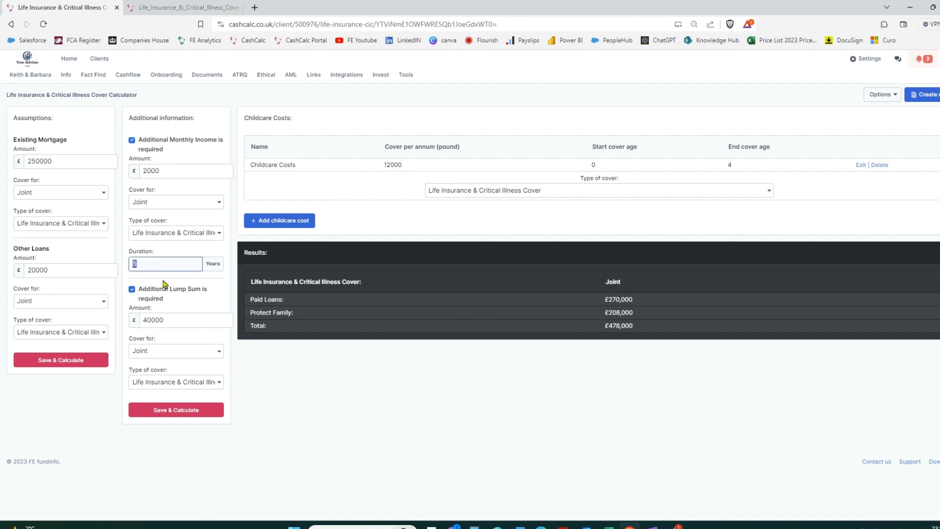
double_click(145, 320)
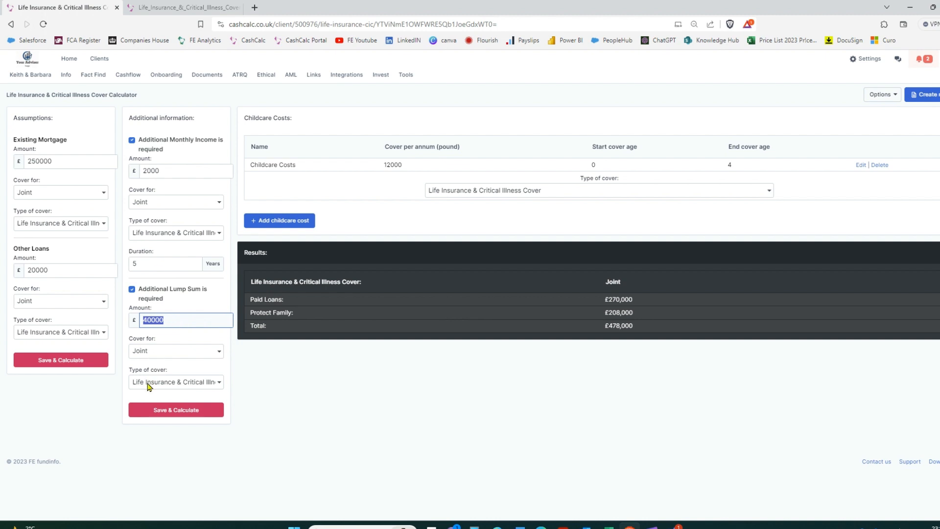
double_click(391, 165)
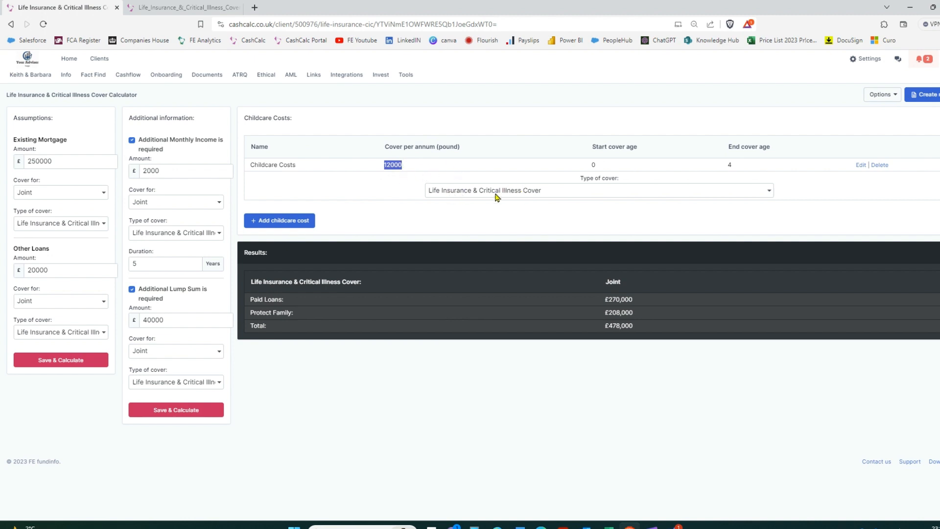
Recalculate the joint cover with its existing inputs and examine the paid loans and total figures.
left_click(182, 410)
left_click_drag(638, 303, 607, 300)
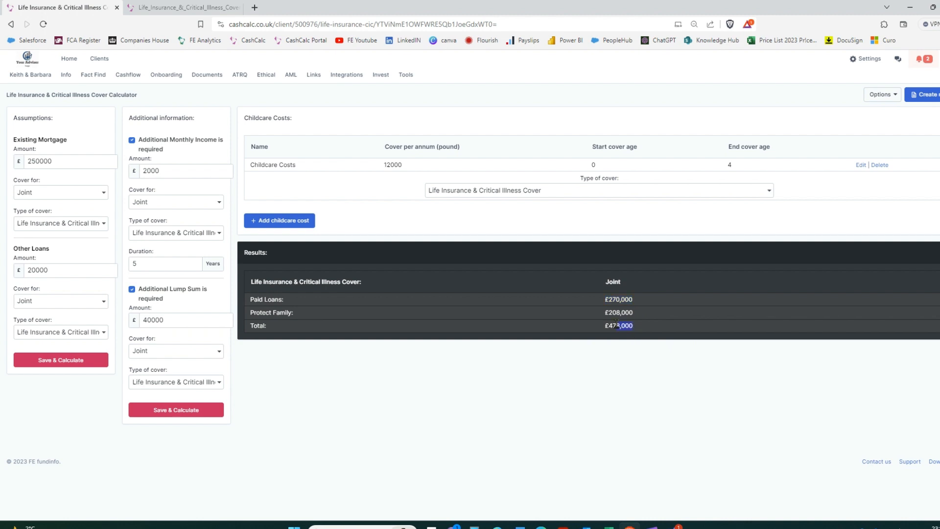
left_click_drag(617, 324, 609, 353)
Set the type of cover for the existing mortgage and other loans to Life Insurance Only and recalculate.
left_click(54, 228)
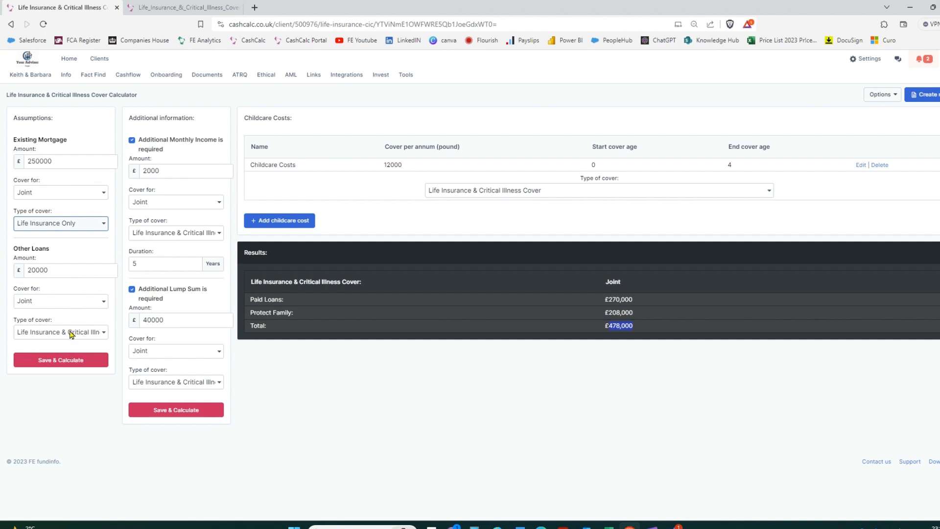
left_click(72, 333)
left_click(60, 344)
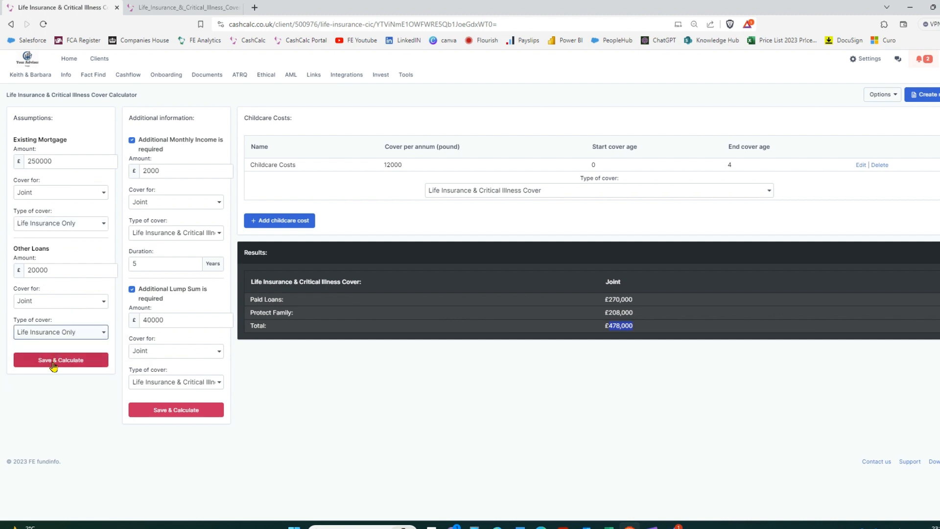
left_click(57, 360)
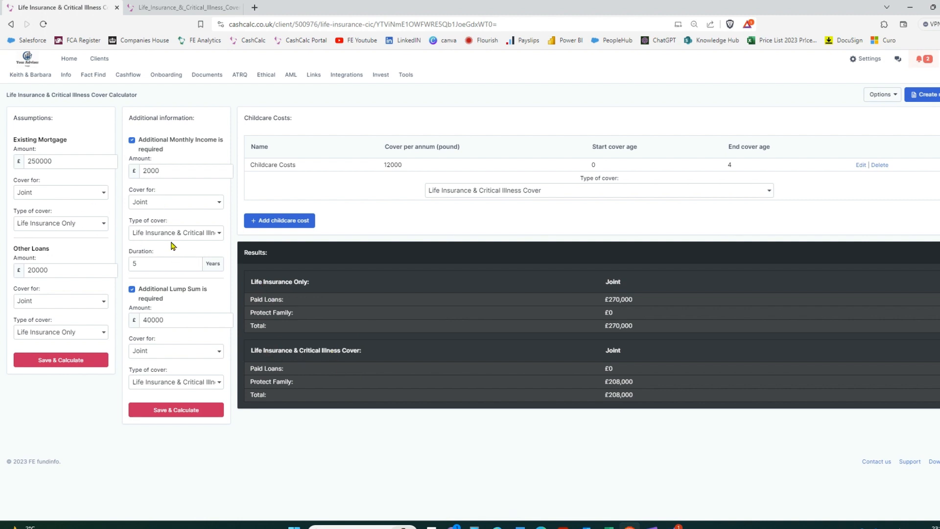
Assign the additional monthly income cover to the female client and the lump sum cover to the male client, and recalculate.
left_click(179, 202)
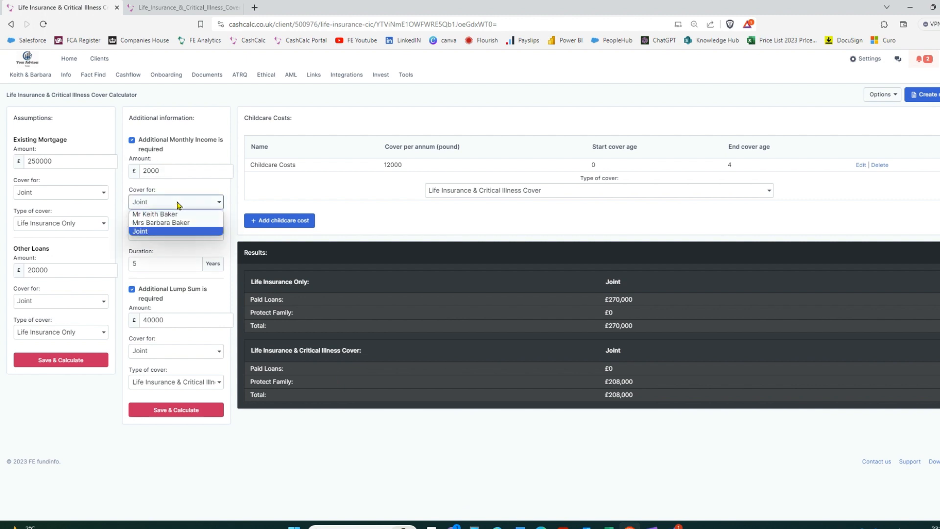
left_click(177, 223)
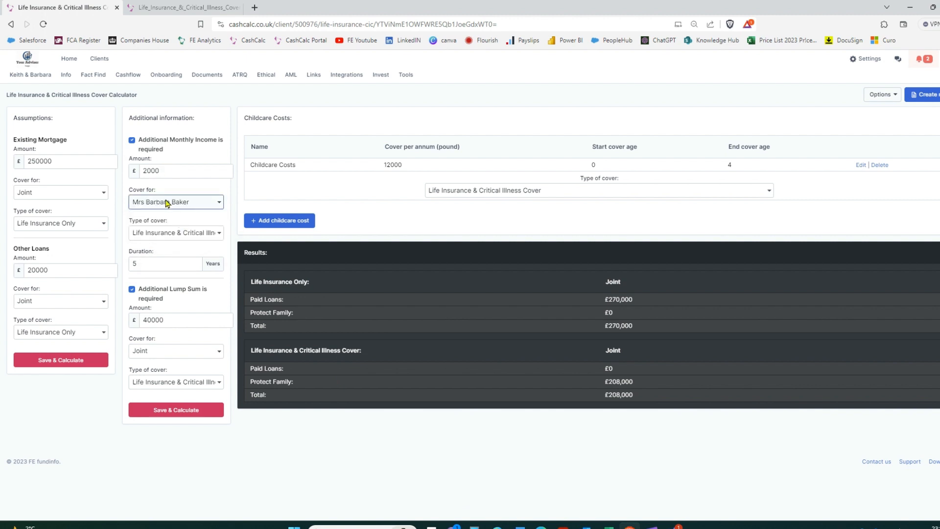
left_click(165, 353)
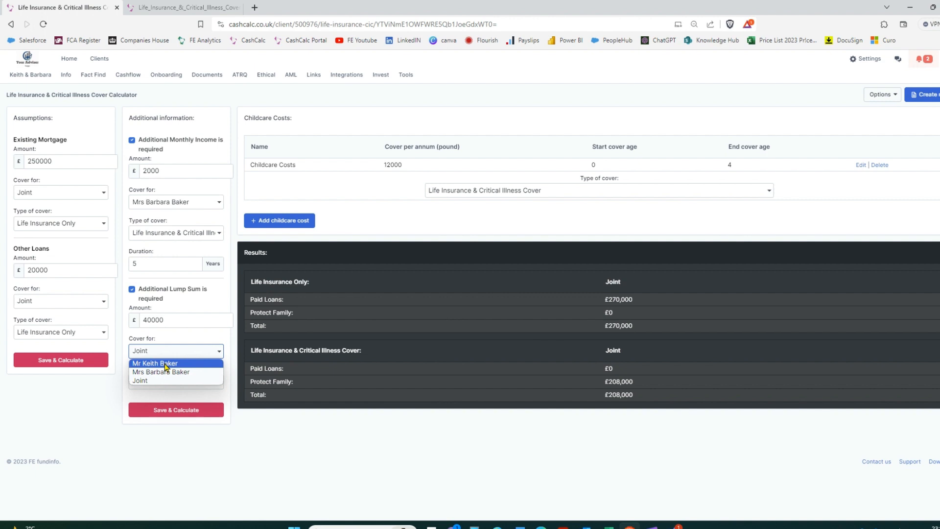
left_click(166, 365)
left_click(180, 414)
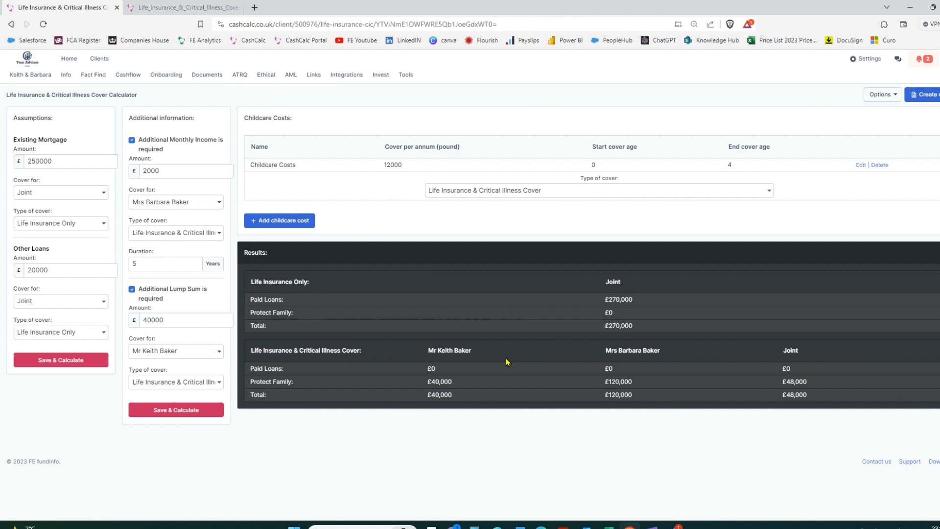
Open the Capital Gains Tax Calculator and review its relevant assets, allowances, losses and CGT payable results.
left_click(406, 75)
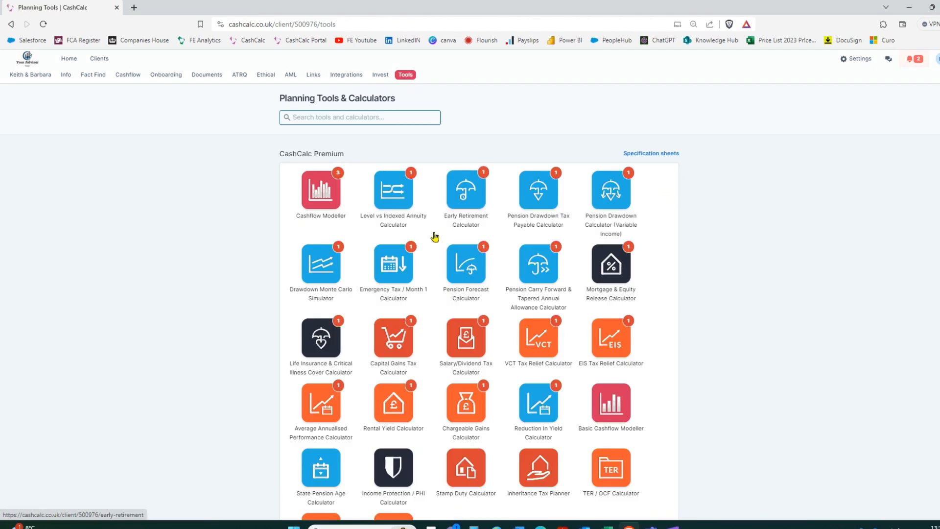
left_click(394, 338)
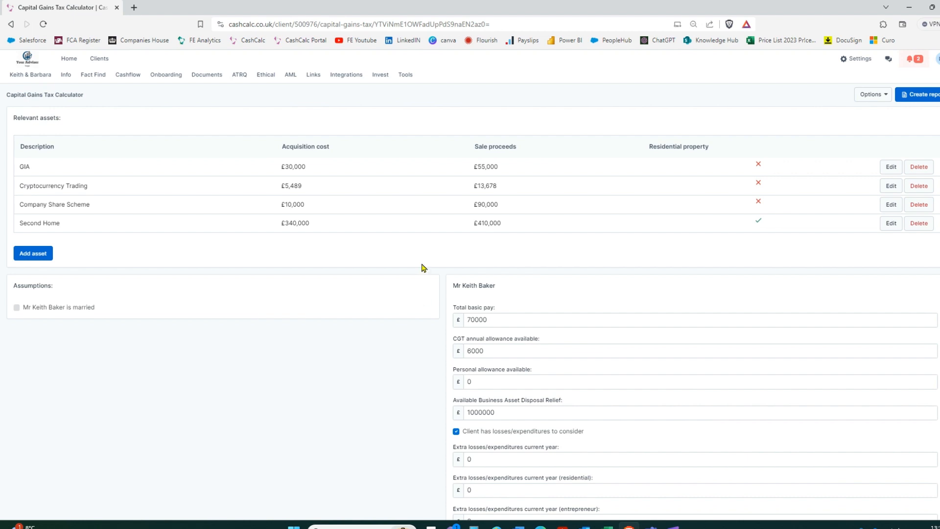
scroll(361, 255, "down", 3)
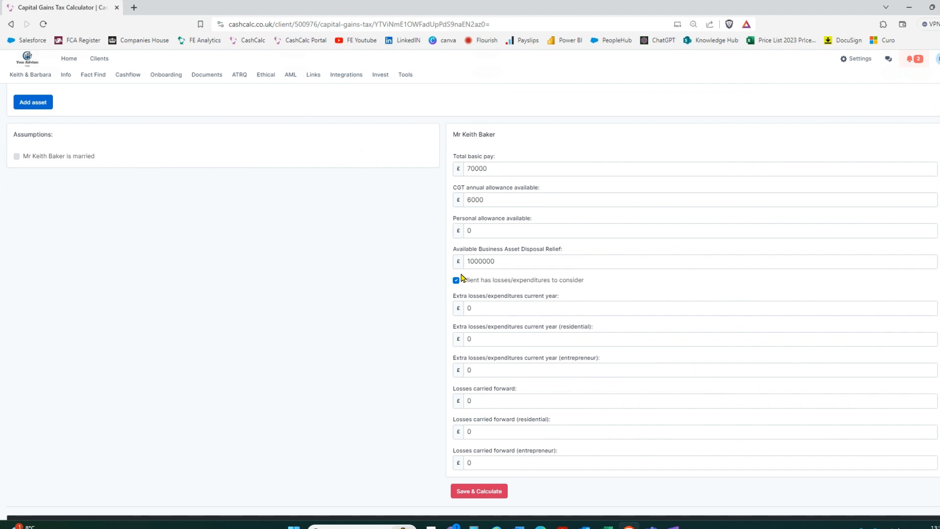
scroll(463, 279, "down", 6)
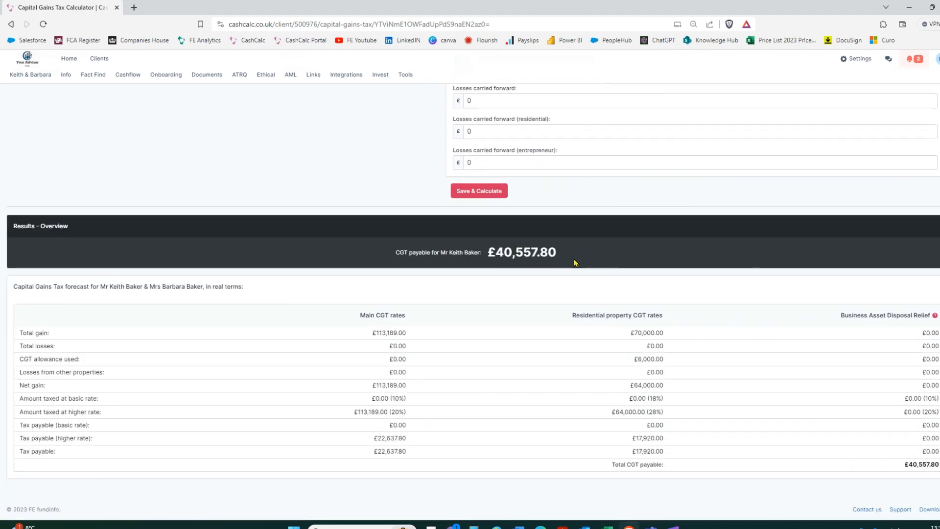
scroll(466, 271, "up", 9)
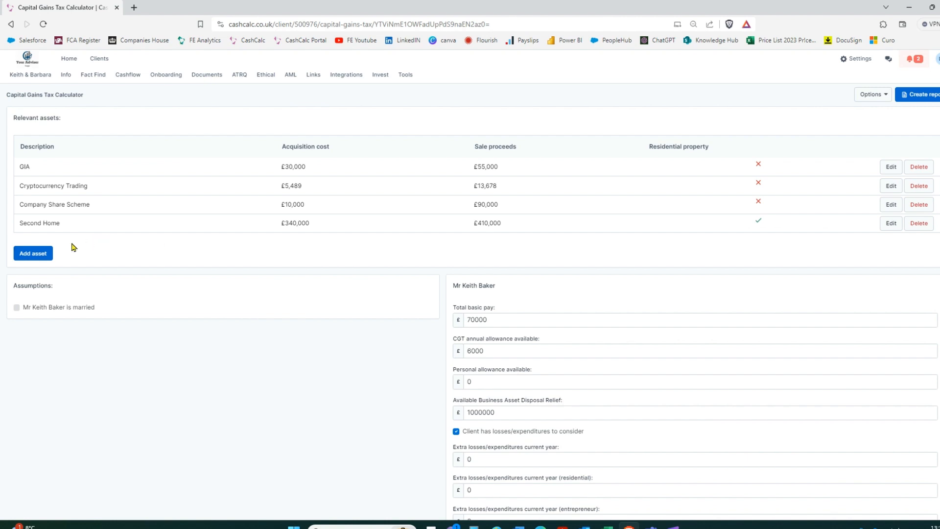
Examine the new-asset form's options for residential property, Partial Private Residence Relief and Business Asset Disposal Relief, and close it without adding an asset.
left_click(33, 254)
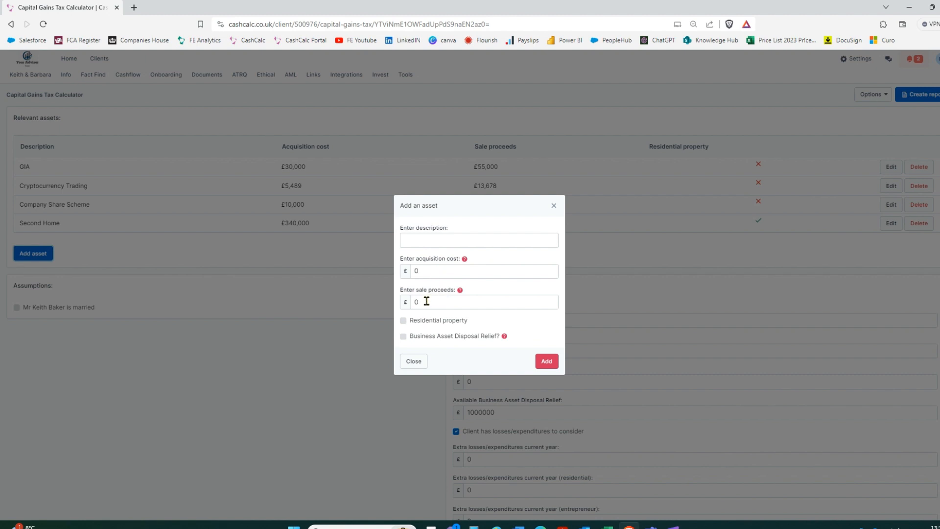
left_click(405, 322)
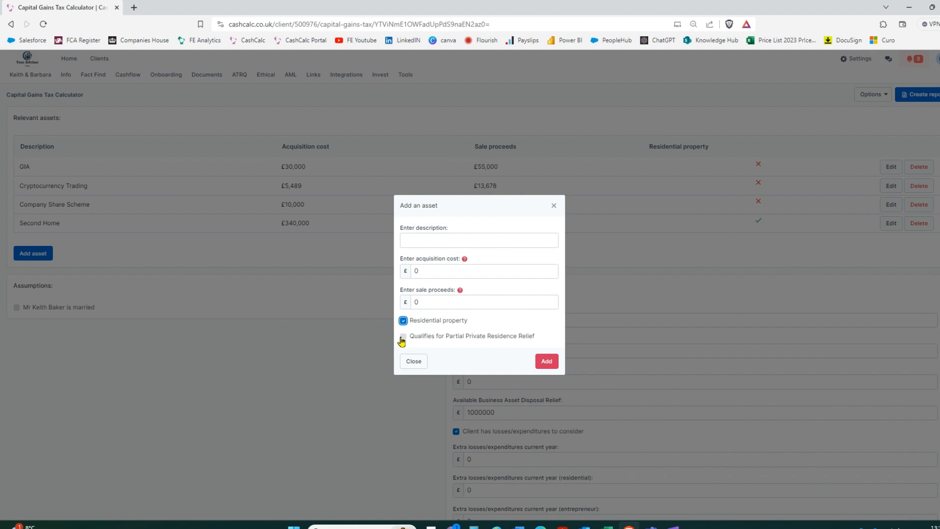
left_click(403, 338)
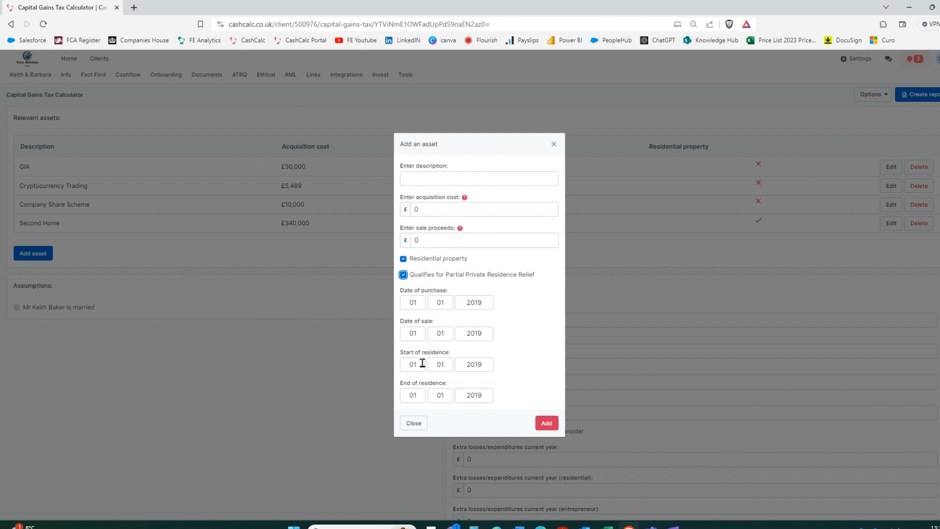
left_click(403, 274)
left_click(403, 320)
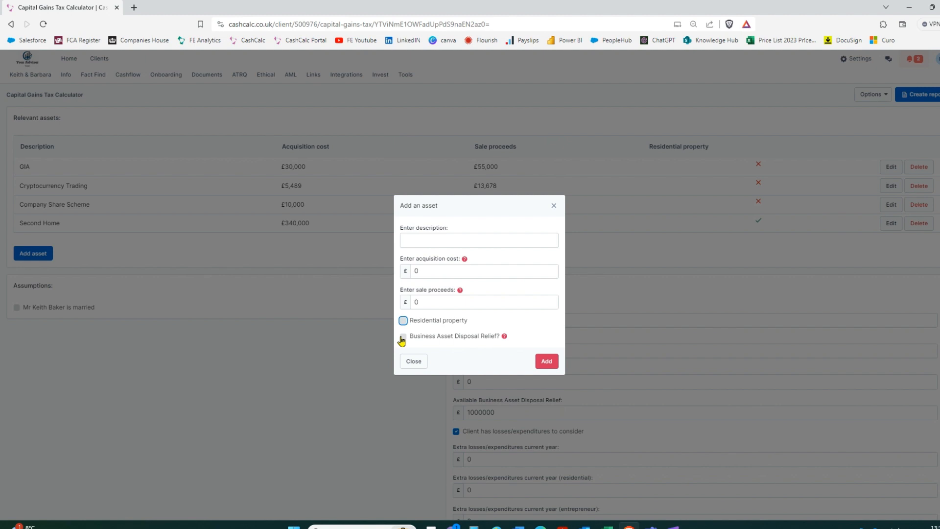
left_click(404, 338)
left_click(553, 206)
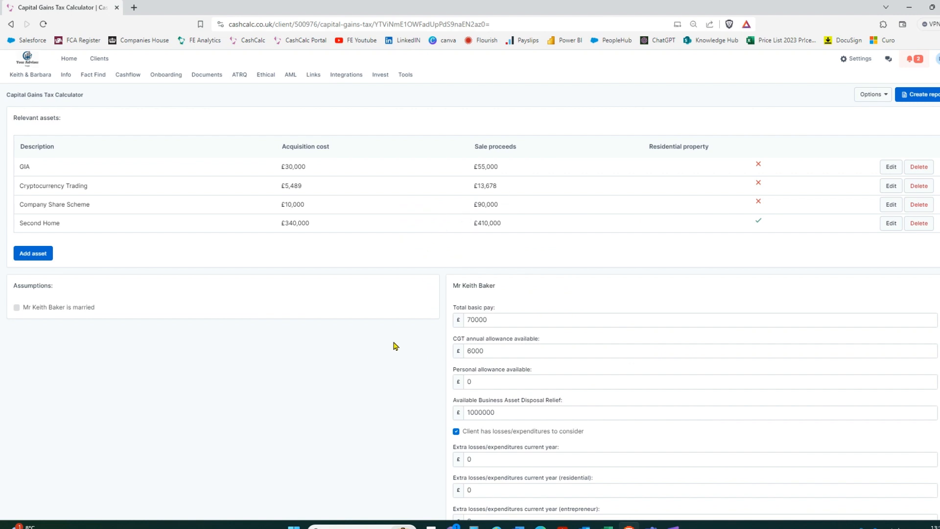
Review the client's CGT allowance and available relief, and set the current year's residential extra losses/expenditures to £10,000.
scroll(404, 338, "down", 1)
left_click_drag(493, 270, 458, 306)
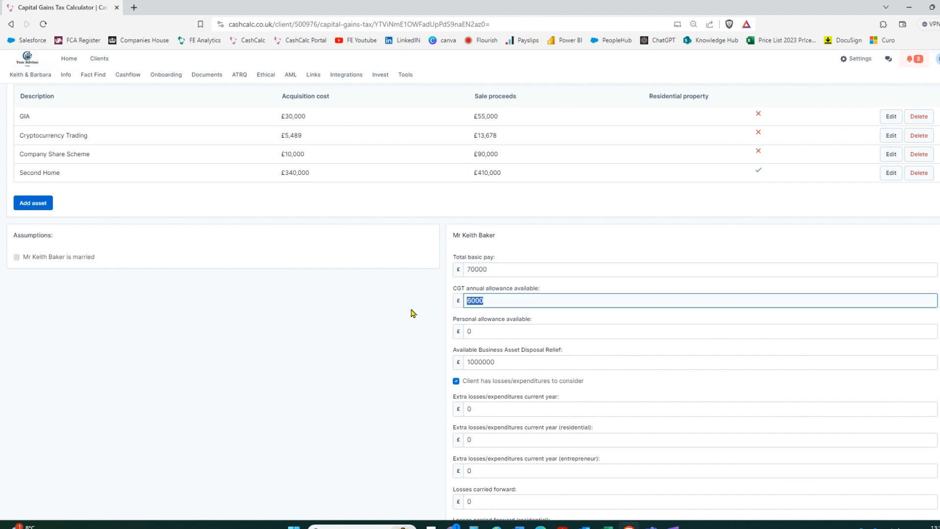
left_click_drag(499, 365, 452, 368)
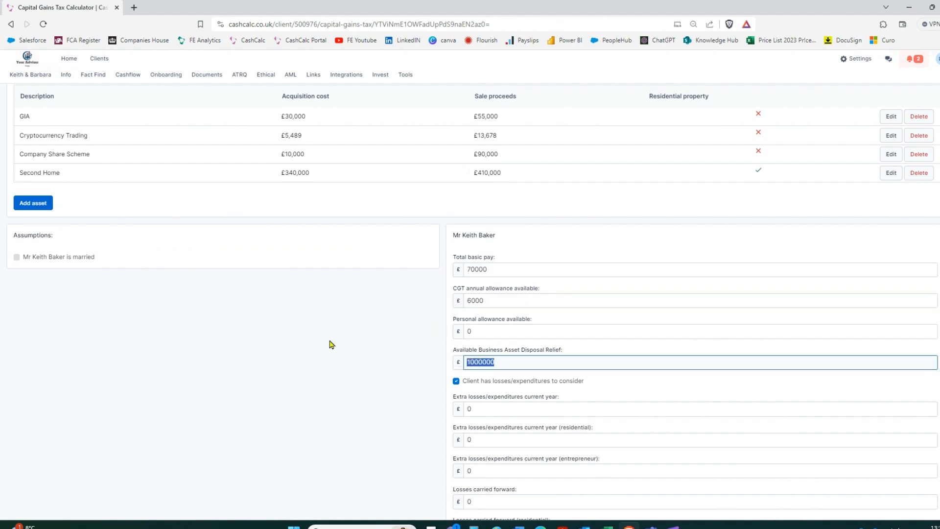
scroll(564, 323, "down", 1)
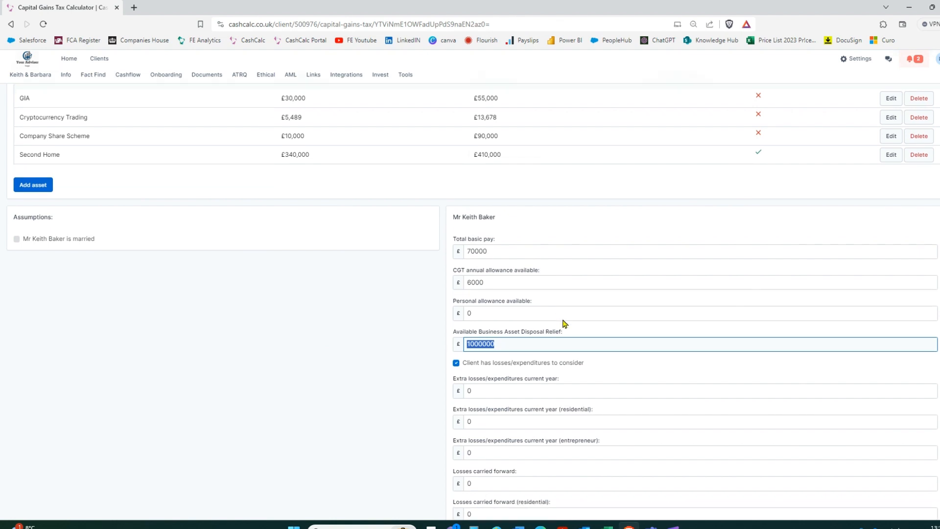
scroll(545, 317, "down", 1)
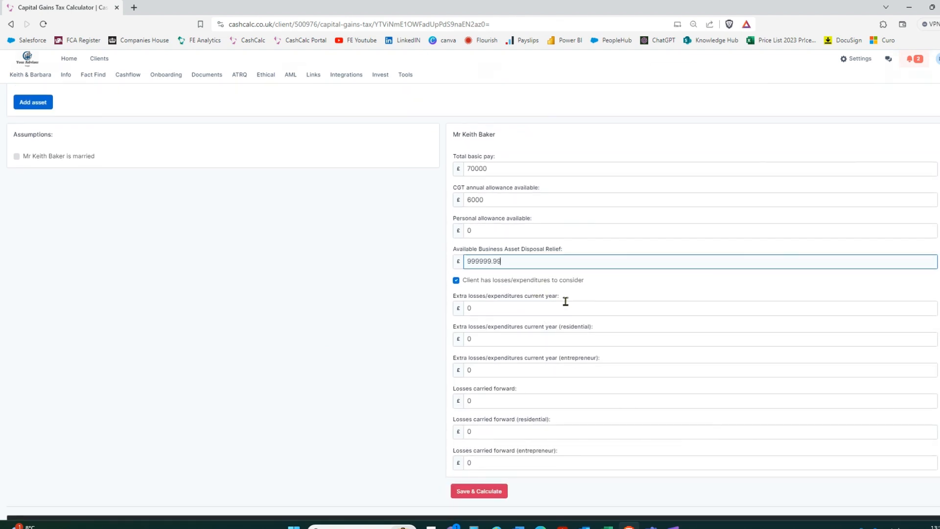
left_click(493, 339)
key("BackSpace")
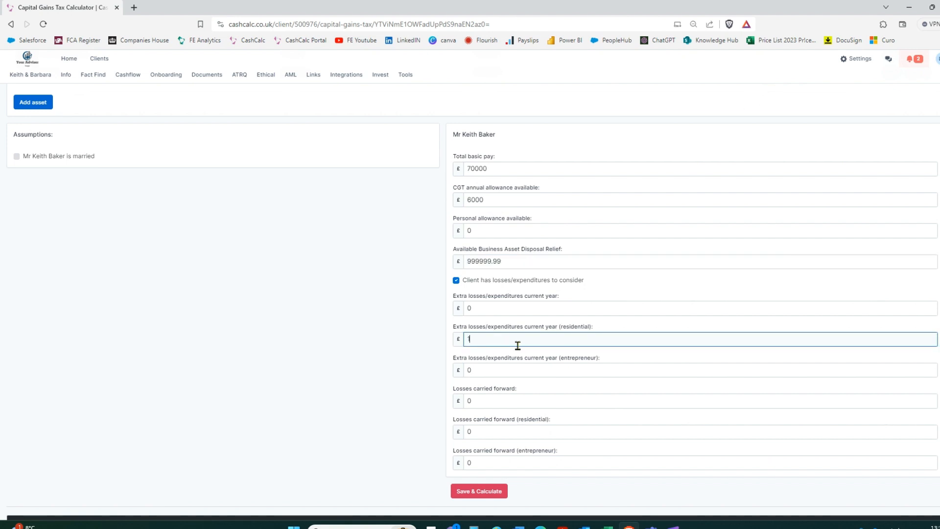
type("10000")
Save and recalculate the capital gains tax, and examine the main-rate, residential and total tax payable figures.
left_click(479, 493)
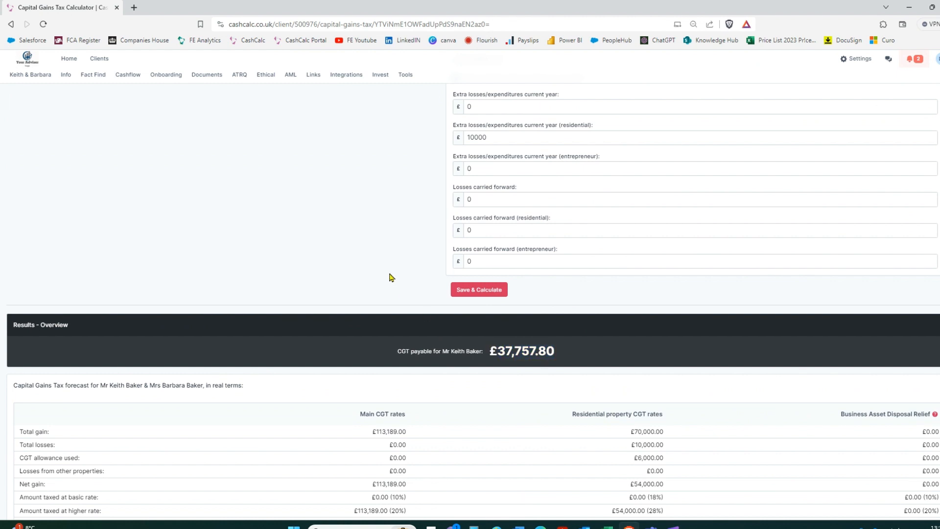
scroll(392, 277, "down", 2)
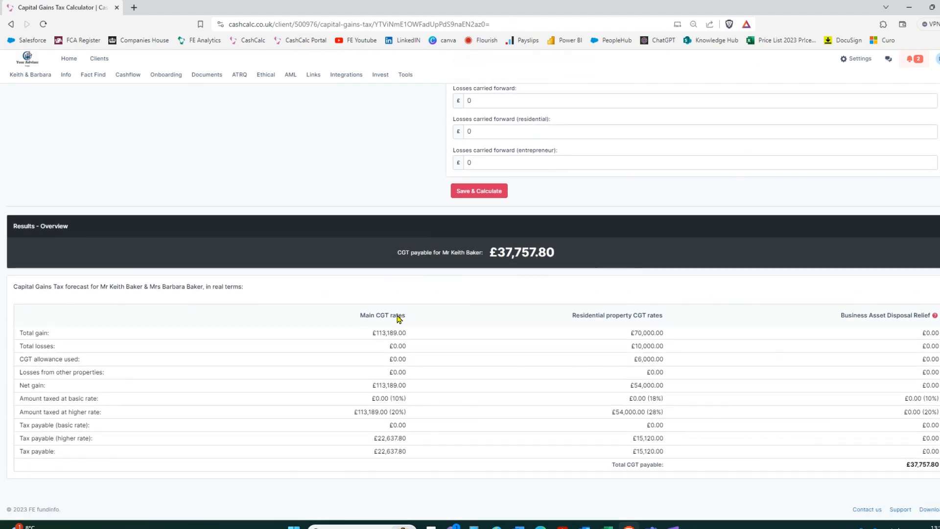
left_click_drag(399, 452, 377, 452)
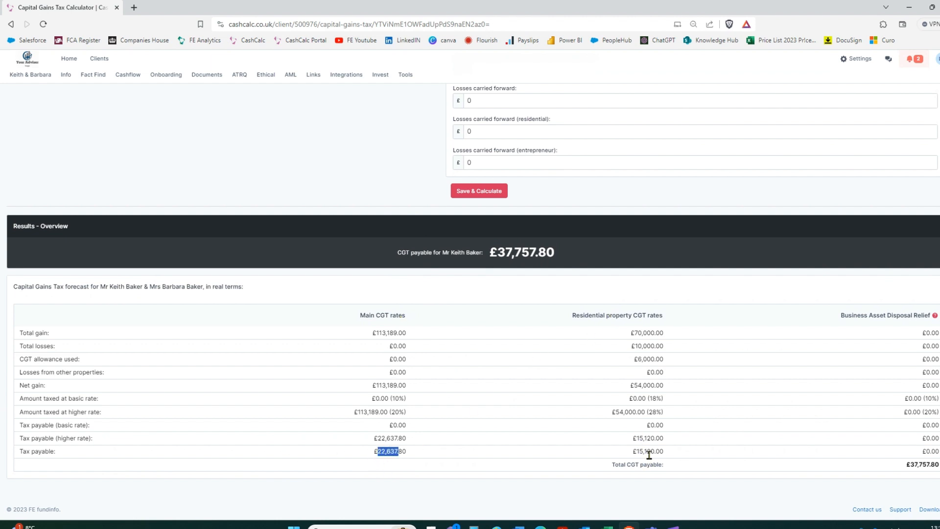
left_click_drag(655, 451, 588, 454)
left_click_drag(927, 465, 906, 464)
Mark the male client as married and review the percentage to gift and the spouse's pay, allowance and losses inputs.
scroll(742, 324, "up", 3)
scroll(742, 324, "up", 5)
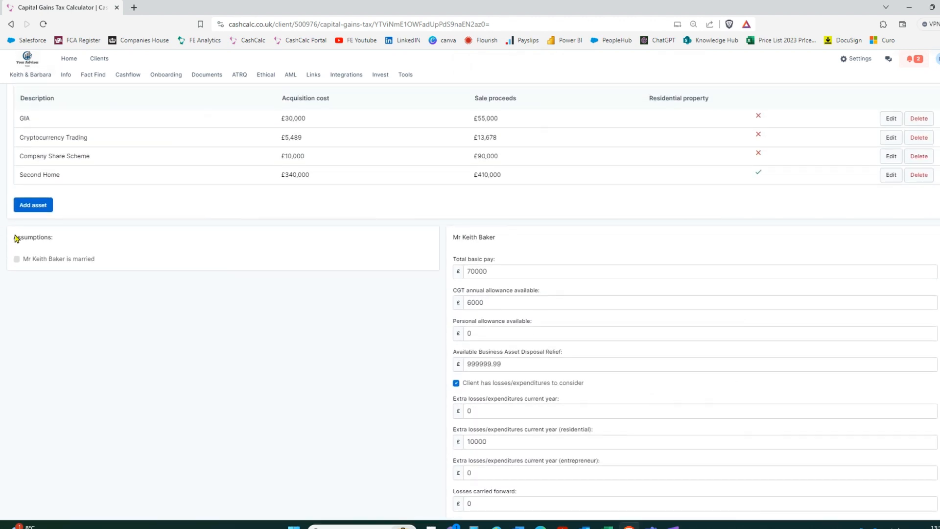
left_click(16, 259)
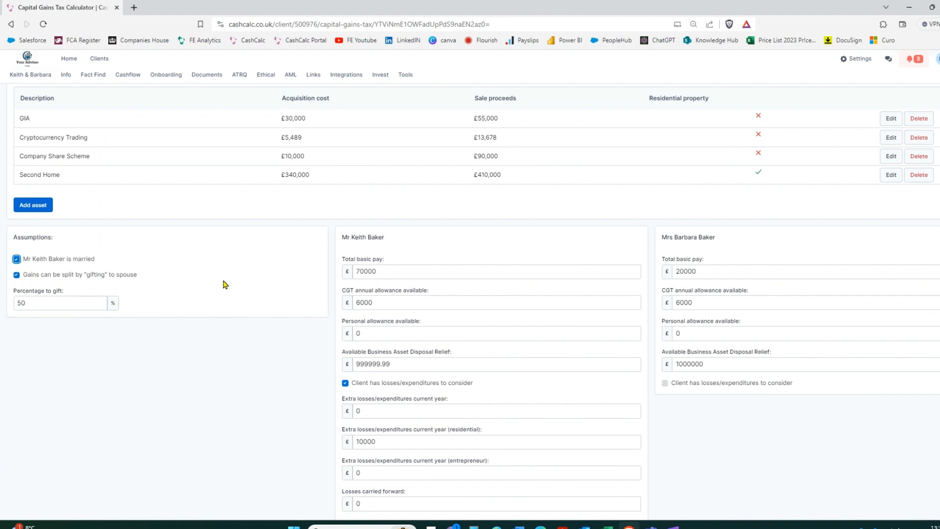
double_click(26, 308)
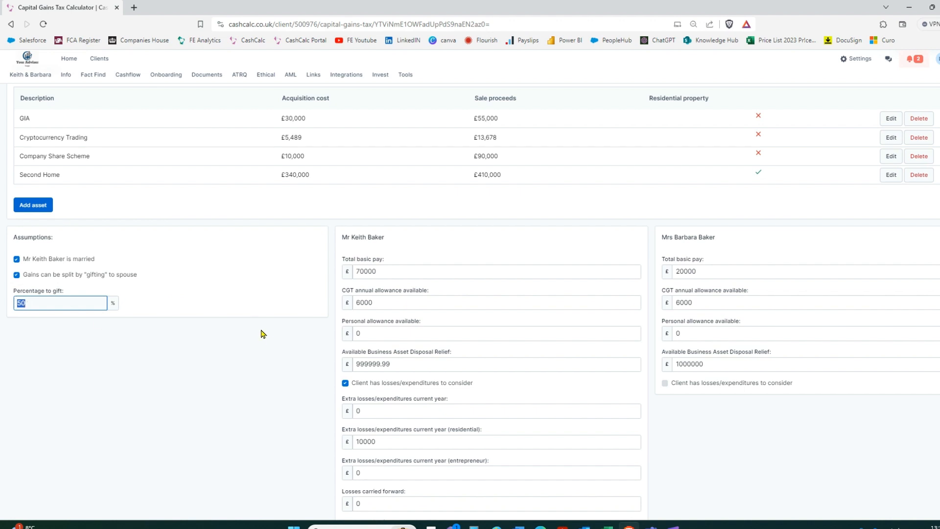
left_click_drag(720, 238, 661, 238)
double_click(712, 268)
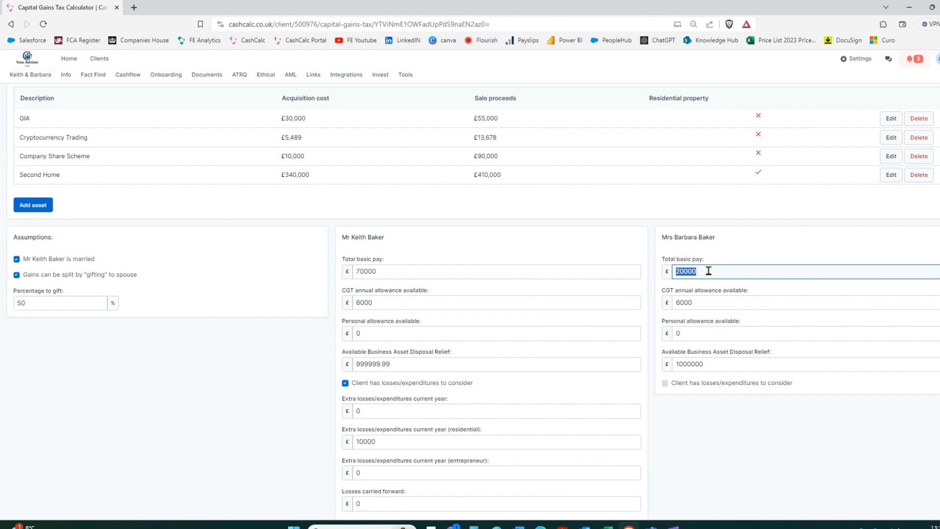
double_click(697, 302)
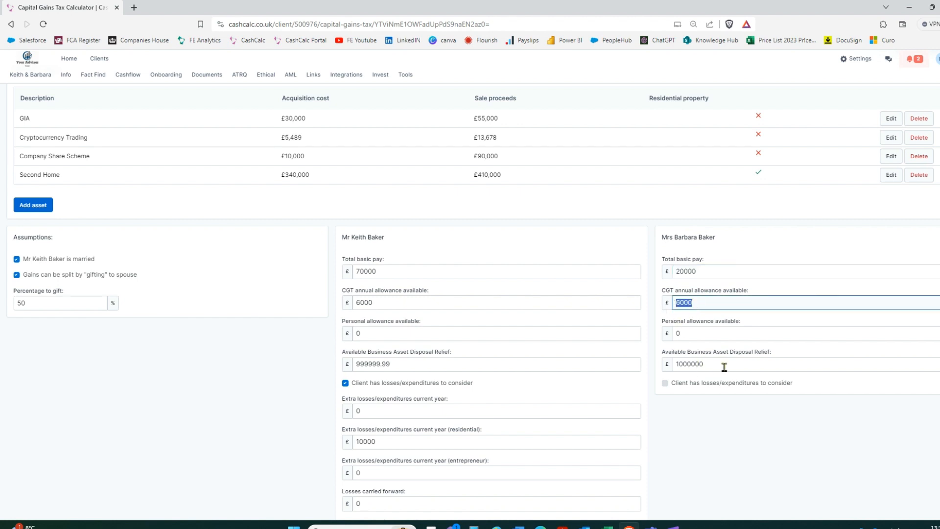
left_click(665, 386)
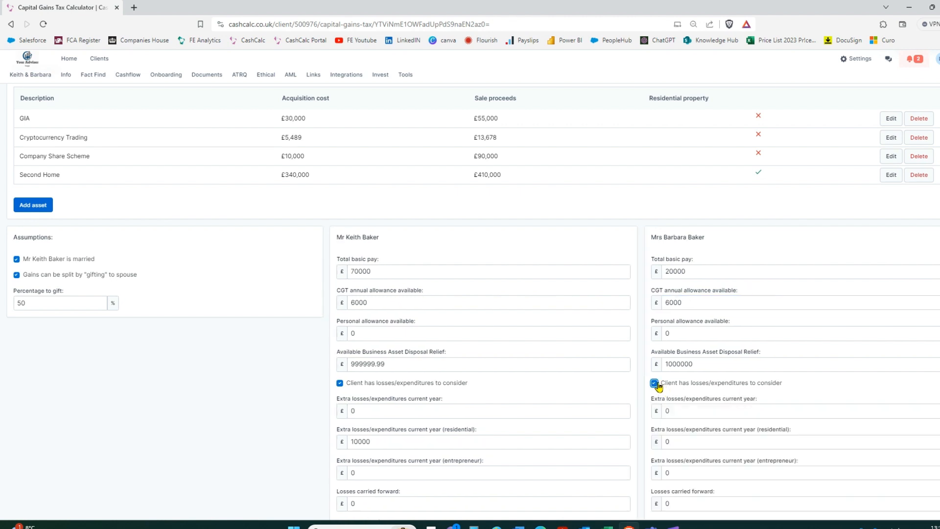
left_click(655, 383)
Save and recalculate with gains split between the spouses, and examine each spouse's and the combined CGT payable.
scroll(726, 353, "down", 3)
scroll(726, 353, "down", 1)
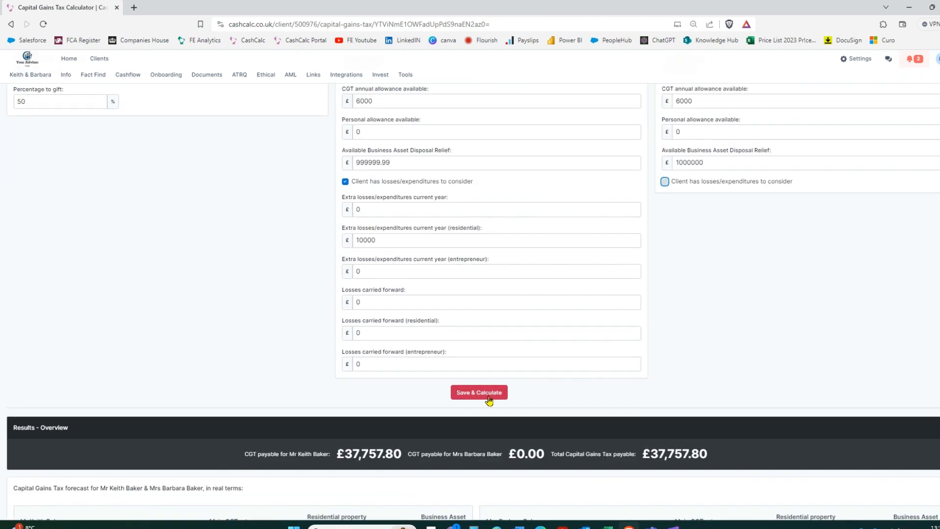
left_click(484, 393)
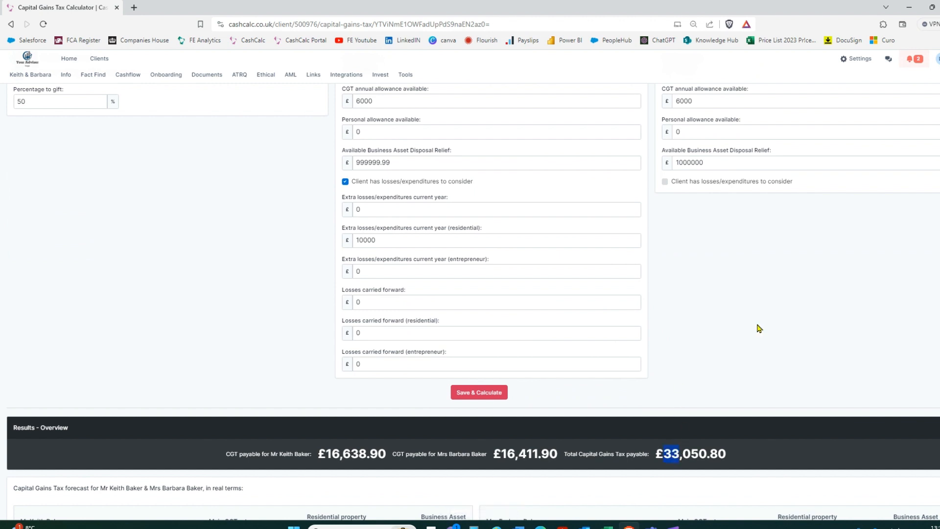
scroll(758, 325, "down", 5)
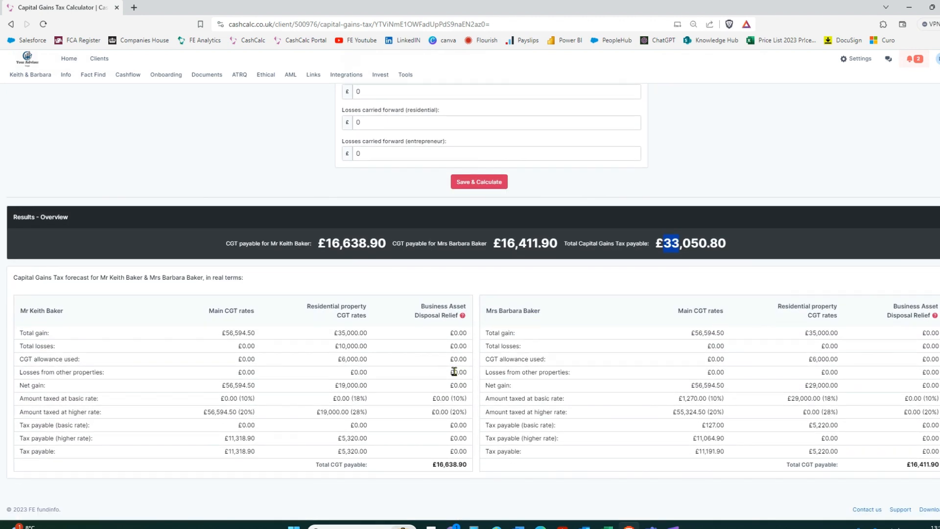
left_click_drag(467, 464, 433, 465)
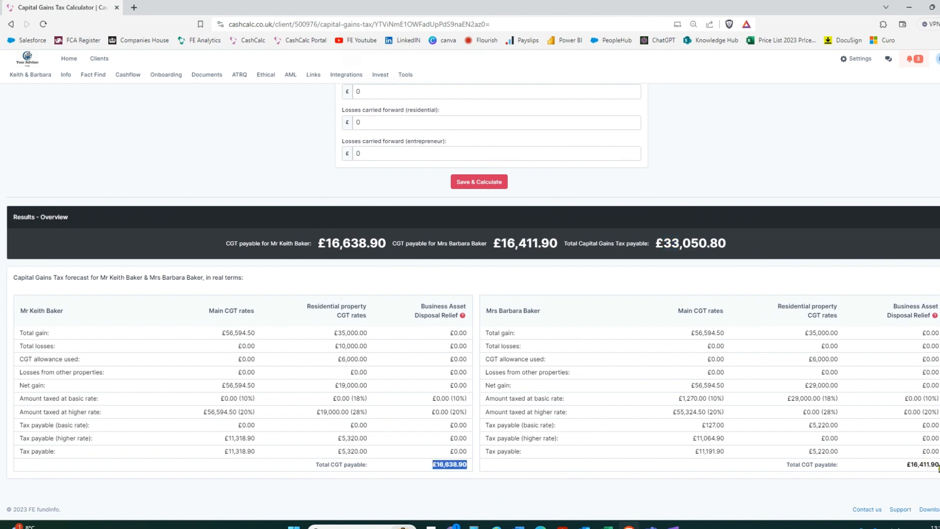
left_click_drag(938, 464, 906, 465)
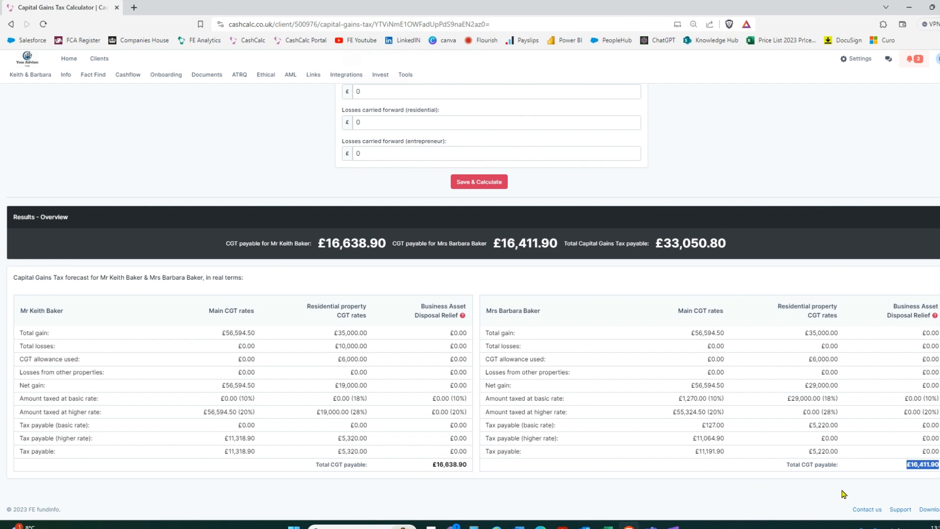
left_click_drag(682, 243, 664, 244)
Open the Salary/Dividend Tax Calculator from the planning tools.
scroll(690, 285, "up", 10)
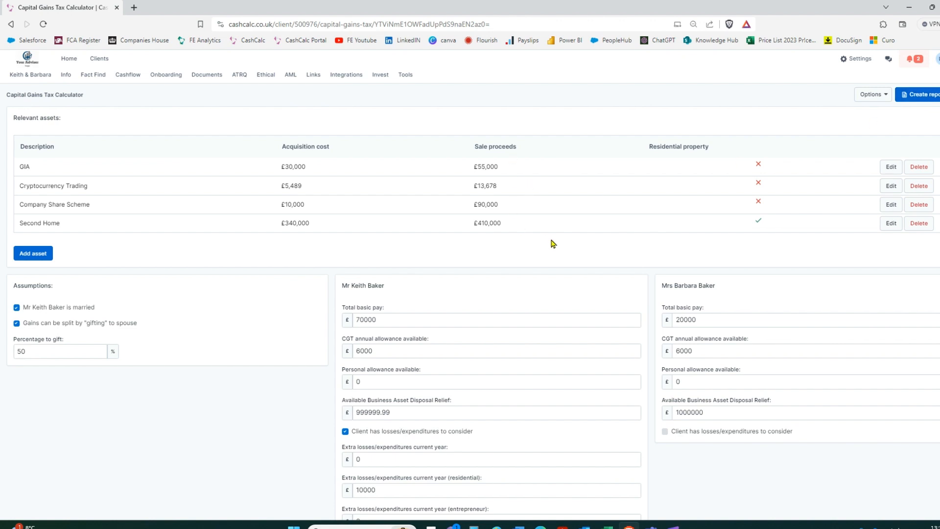
left_click(405, 76)
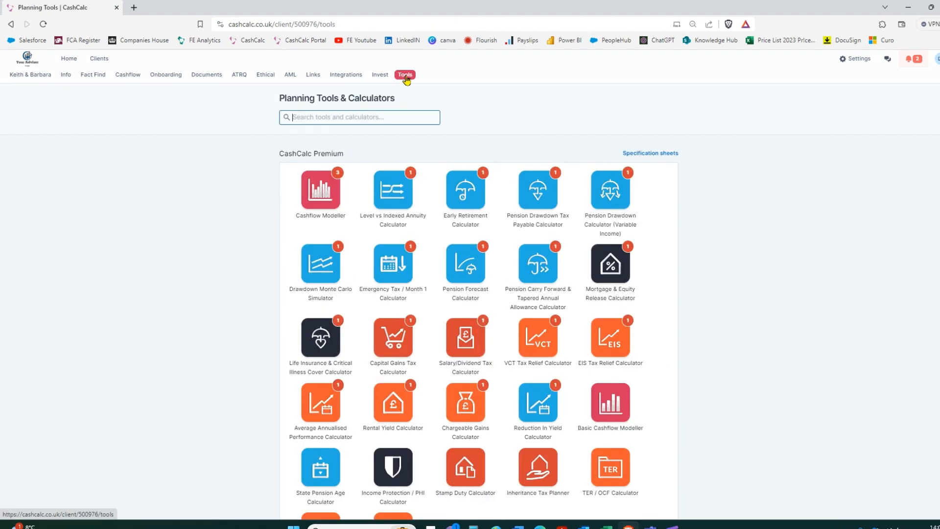
left_click(469, 345)
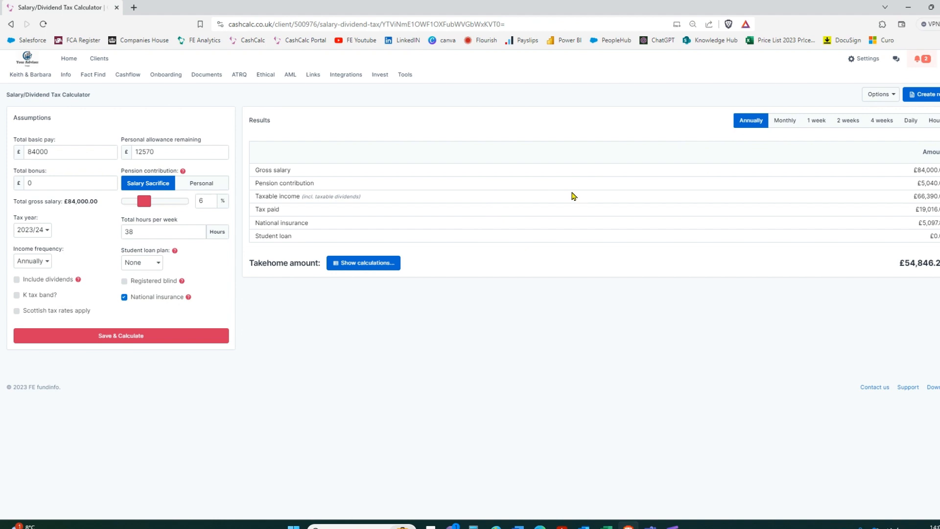
Examine the salary assumptions: basic pay, personal allowance, pension contribution, and the tax year and income frequency options.
left_click_drag(50, 155, 24, 151)
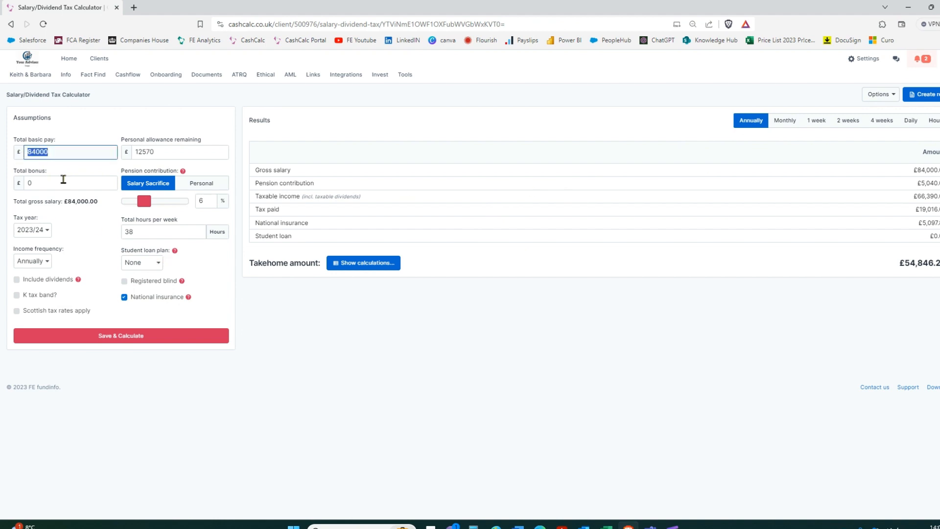
left_click_drag(156, 149, 123, 166)
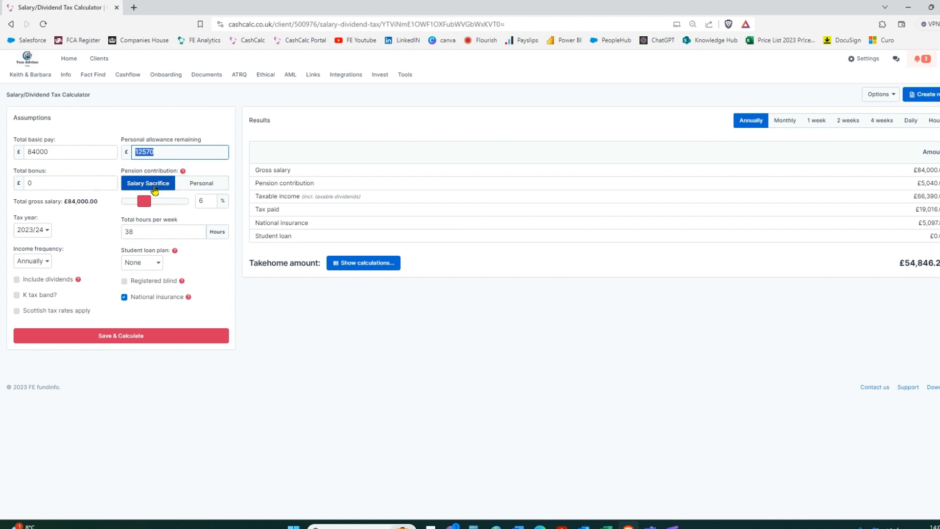
key("Tab")
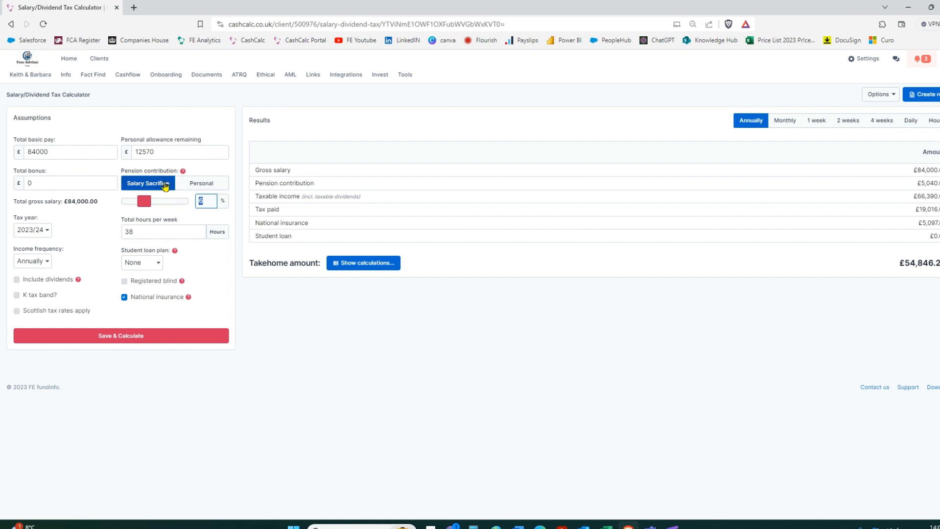
left_click(47, 230)
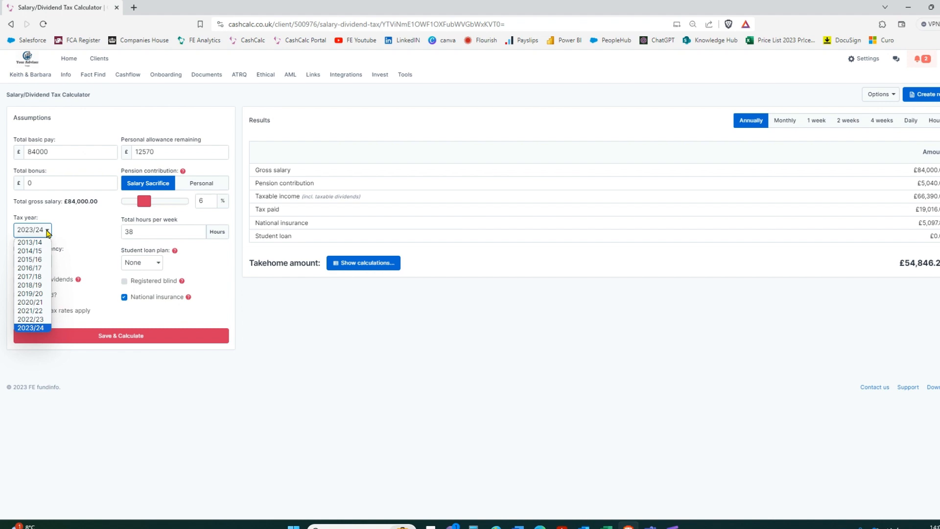
left_click(48, 230)
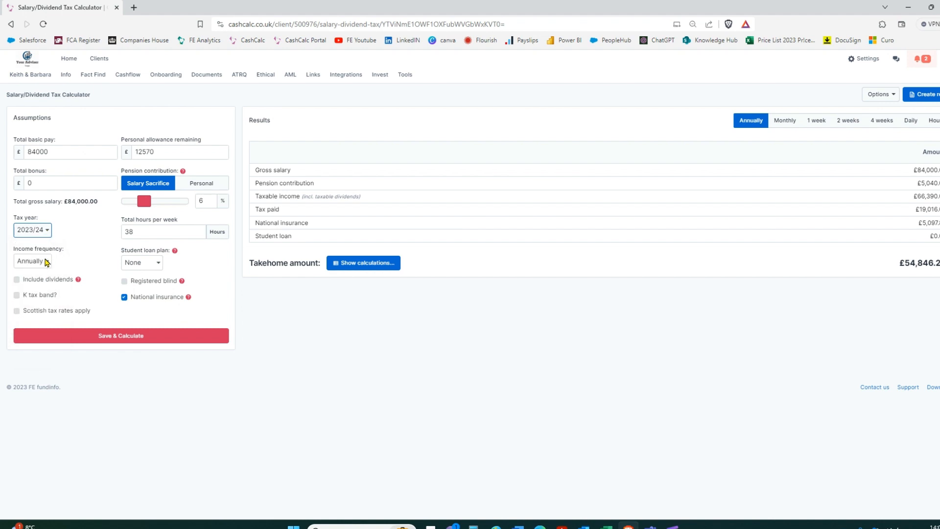
double_click(66, 152)
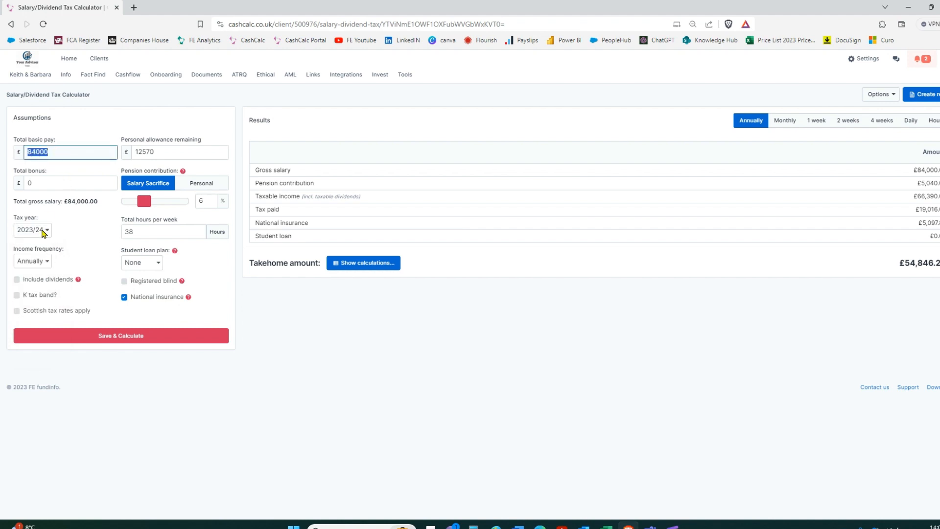
left_click(44, 264)
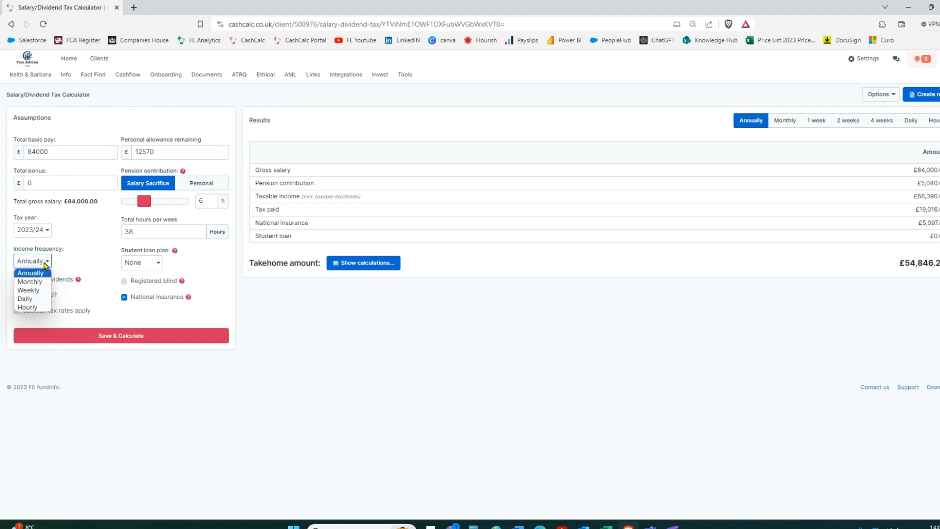
left_click(45, 263)
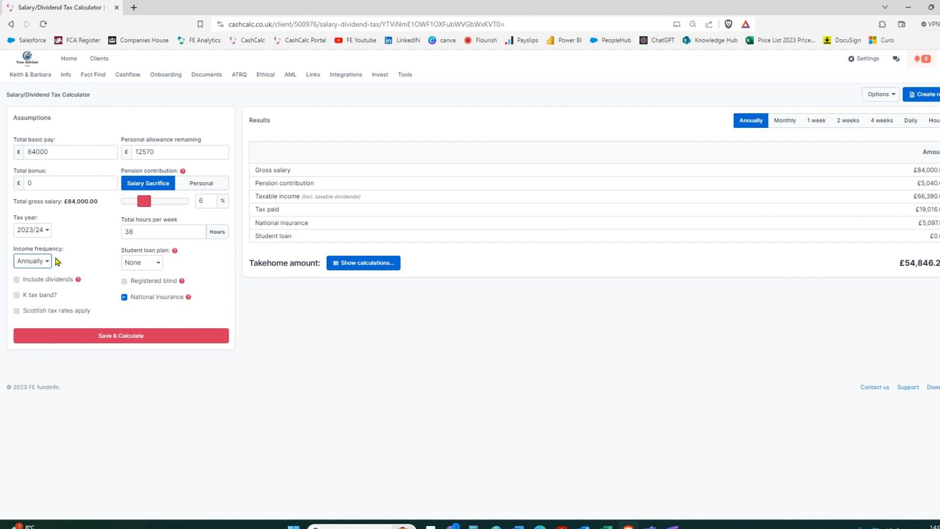
Examine the total hours per week input and the available student loan plan options.
double_click(155, 234)
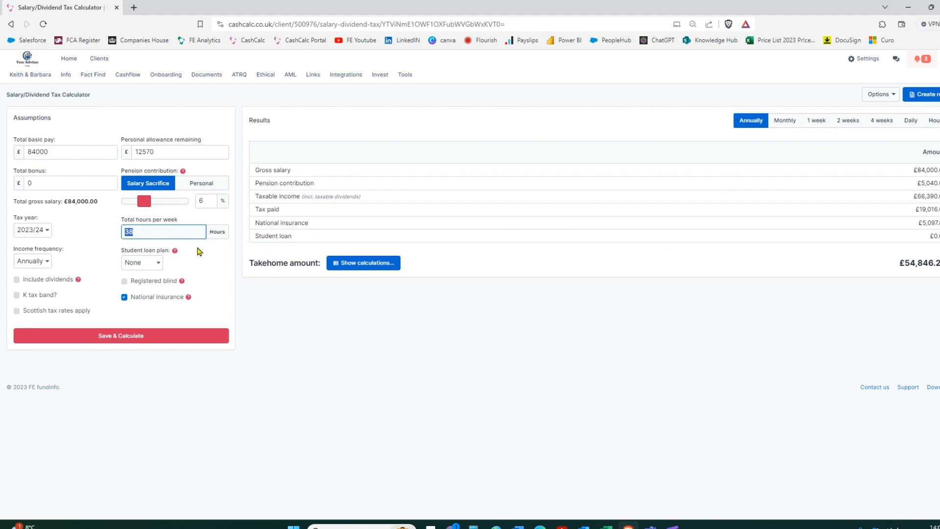
left_click(159, 265)
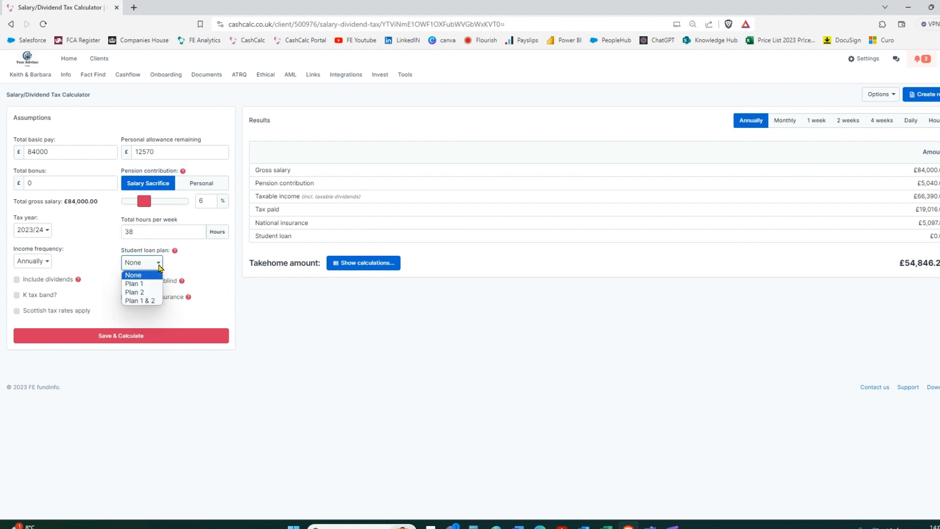
left_click(205, 261)
Try the dividends, K tax band and National Insurance options, restore their original settings, and save and recalculate.
left_click(17, 280)
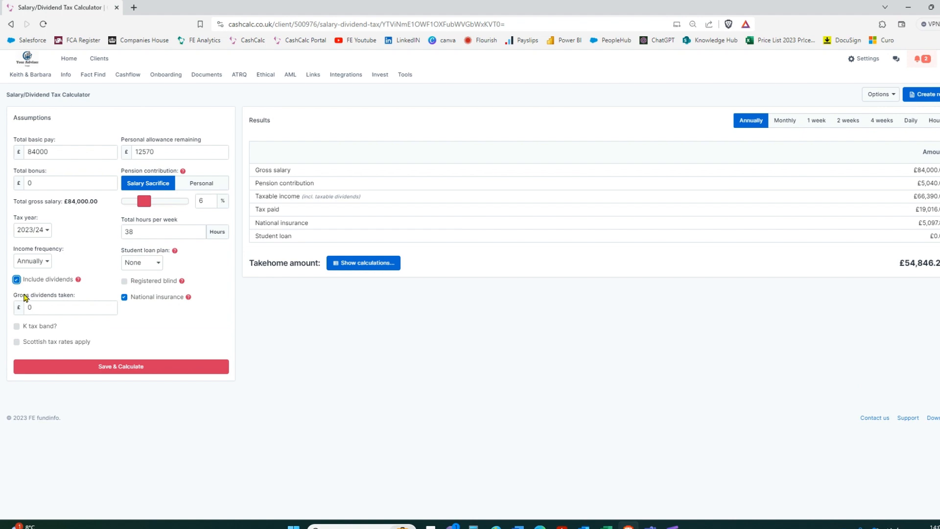
left_click(18, 280)
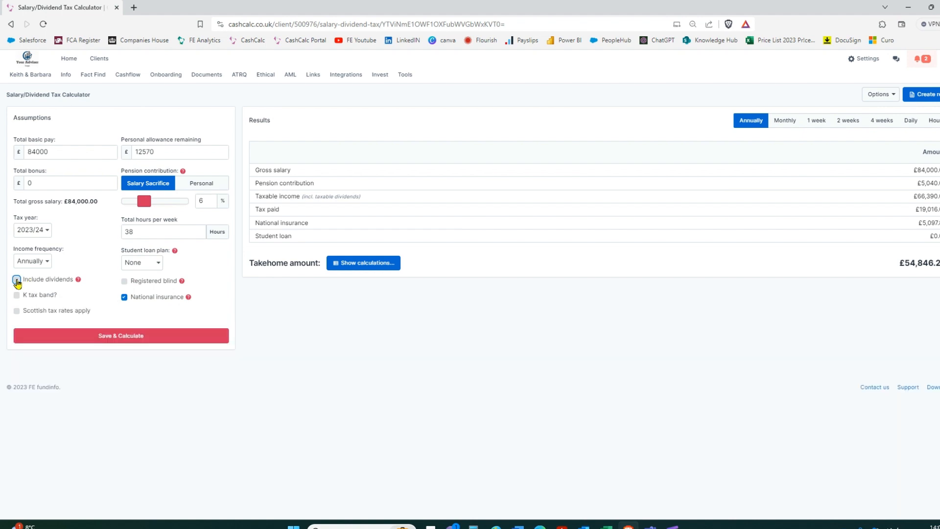
left_click(17, 295)
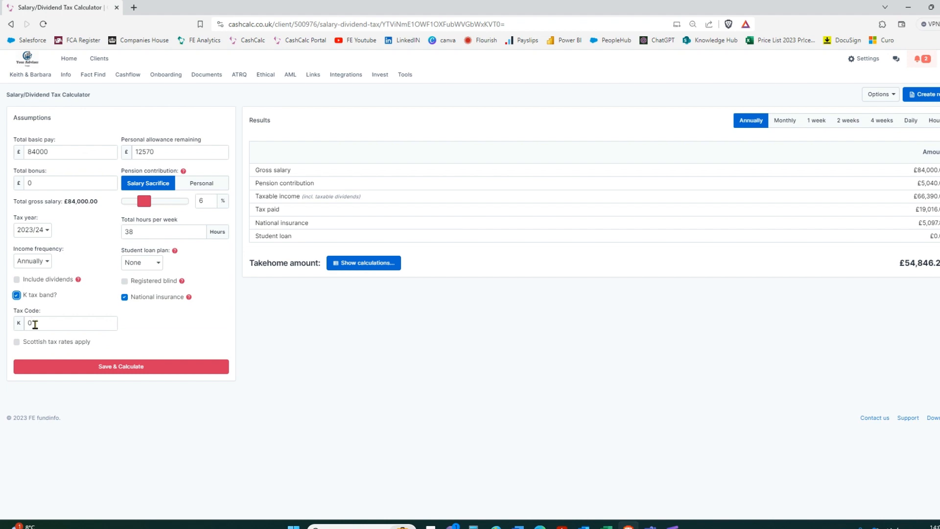
left_click(17, 296)
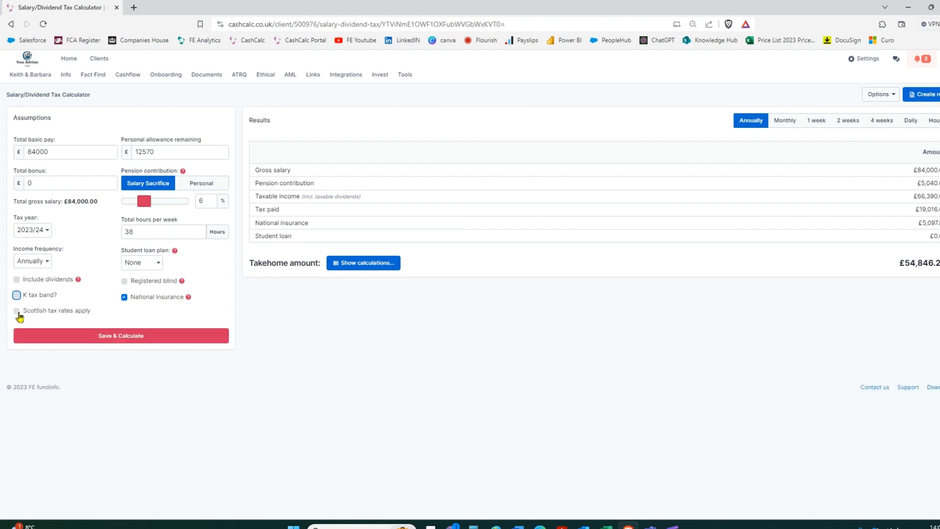
left_click(123, 297)
left_click(124, 299)
left_click(122, 339)
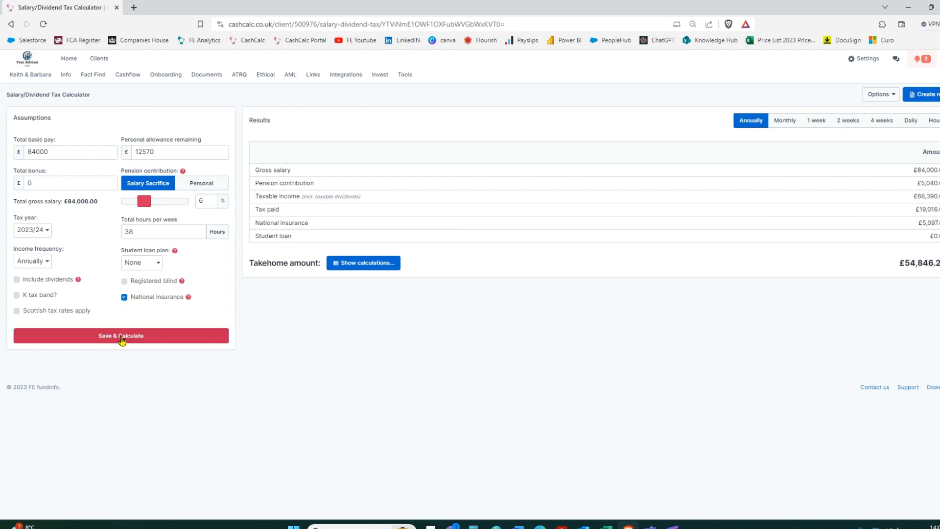
Compare the monthly, weekly and hourly results, return to the annual figures and examine the calculation breakdown.
left_click(782, 123)
left_click(815, 121)
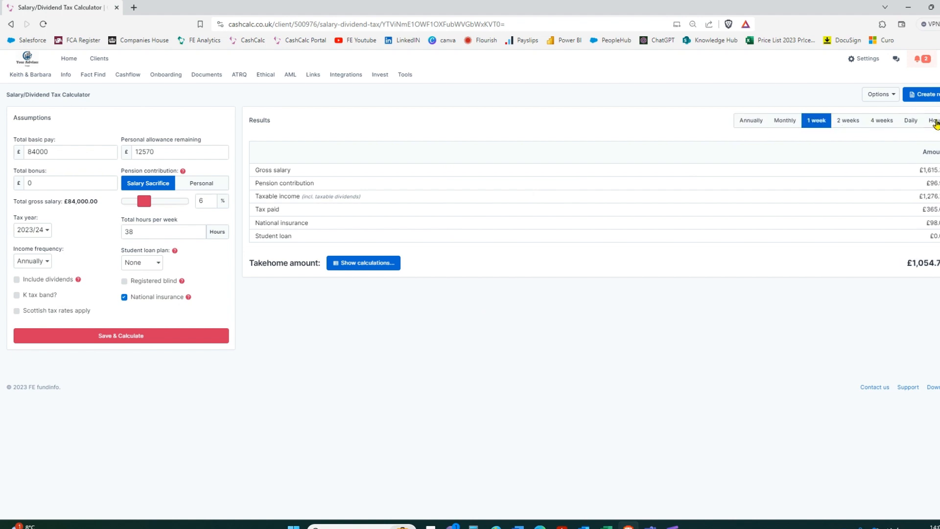
left_click(936, 123)
left_click(760, 121)
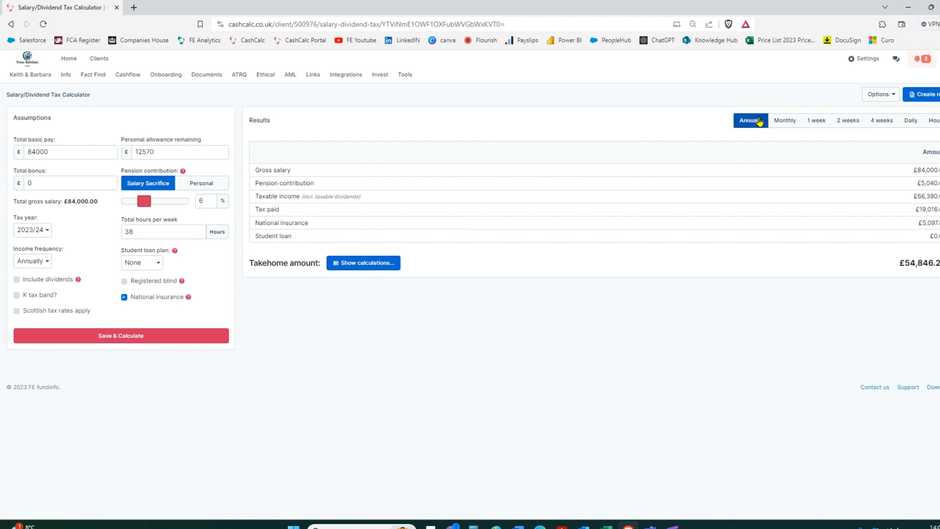
left_click(363, 264)
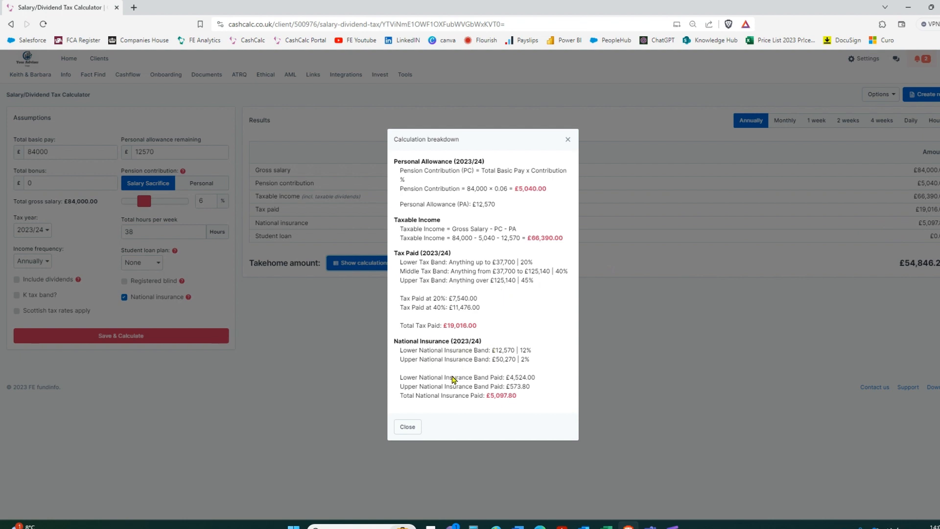
left_click(412, 429)
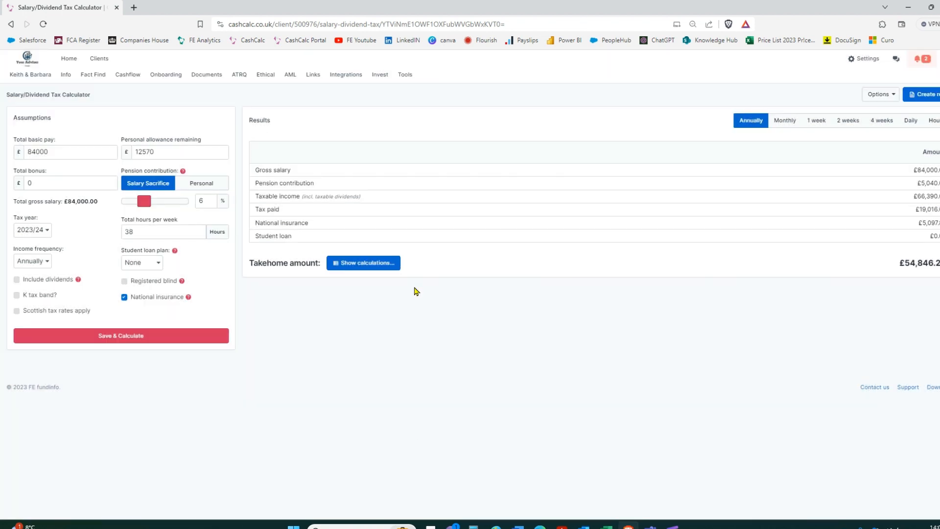
Create a PDF report of the current salary/dividend tax forecast at annual frequency and review its inputs, outputs and tax calculations.
left_click(933, 98)
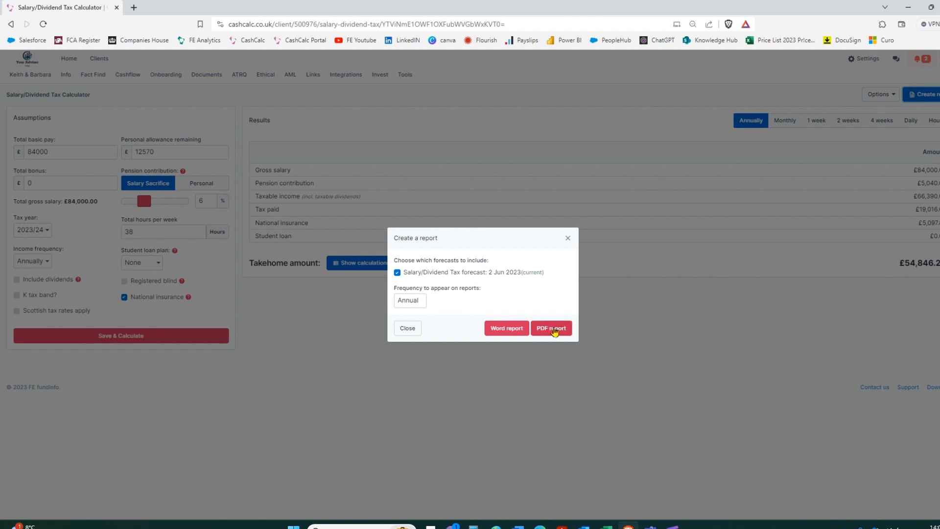
left_click(544, 334)
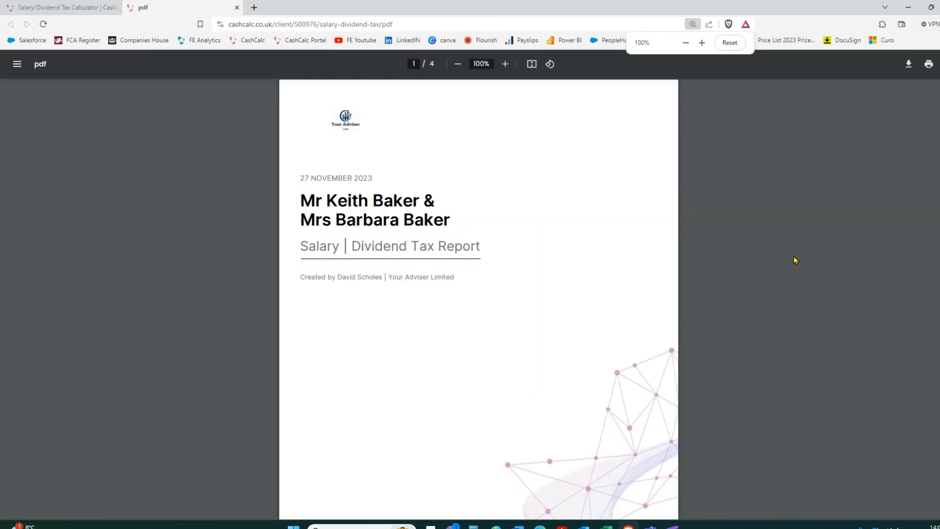
scroll(479, 294, "down", 10)
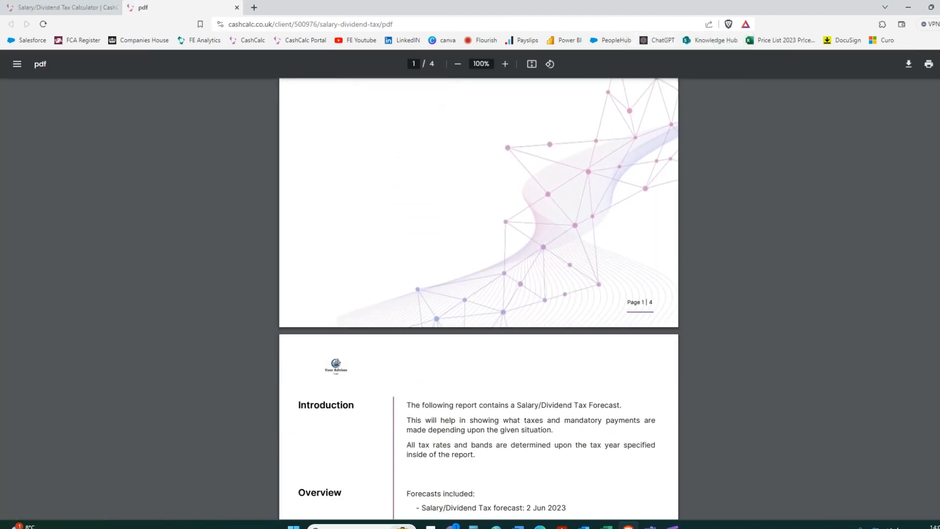
scroll(478, 294, "down", 1)
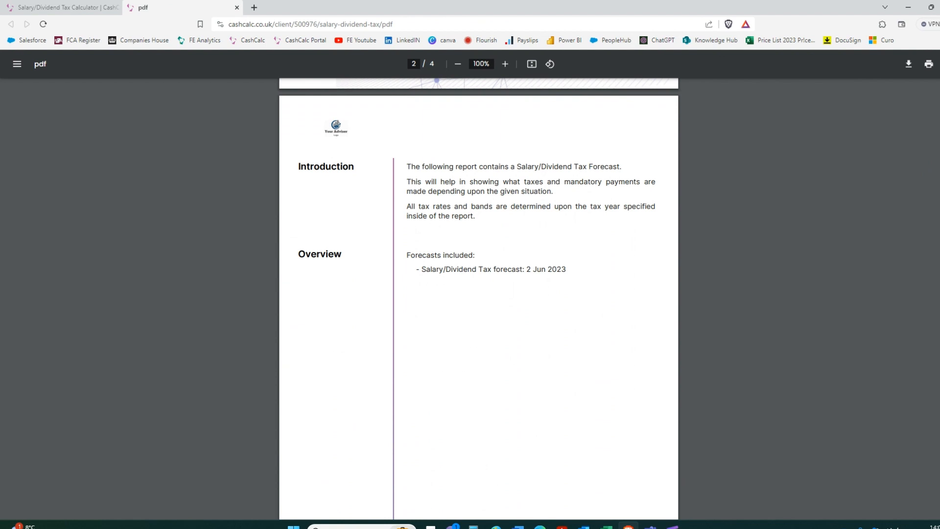
scroll(479, 294, "down", 10)
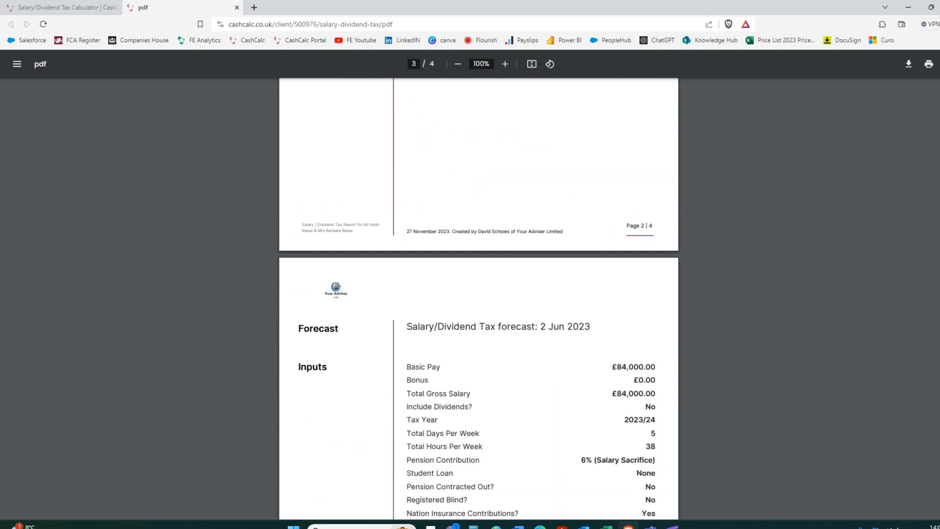
scroll(479, 294, "down", 10)
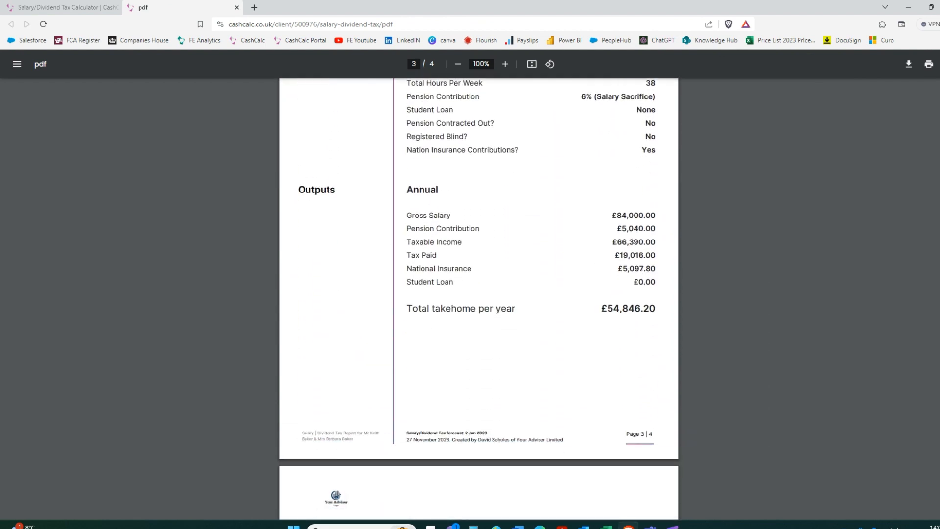
scroll(573, 257, "down", 5)
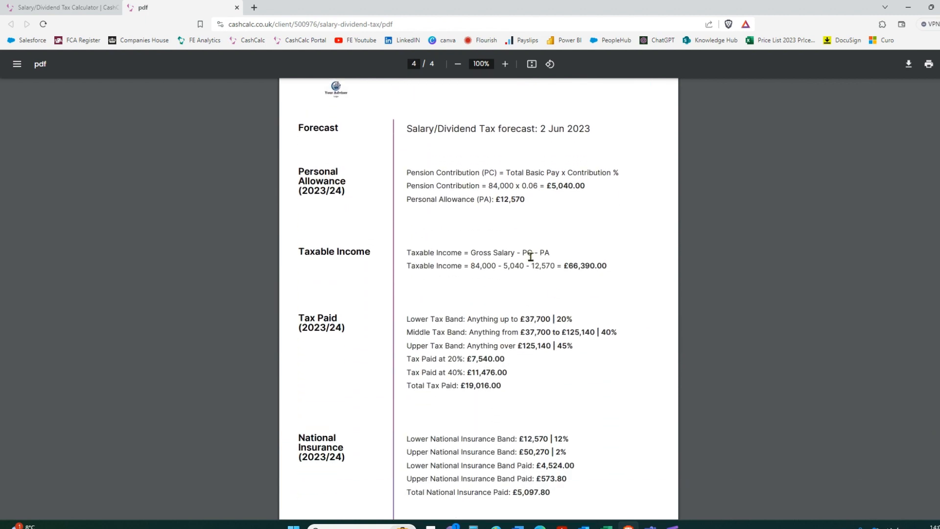
Close the PDF report and the report creation dialog, and return to the planning tools.
left_click(236, 8)
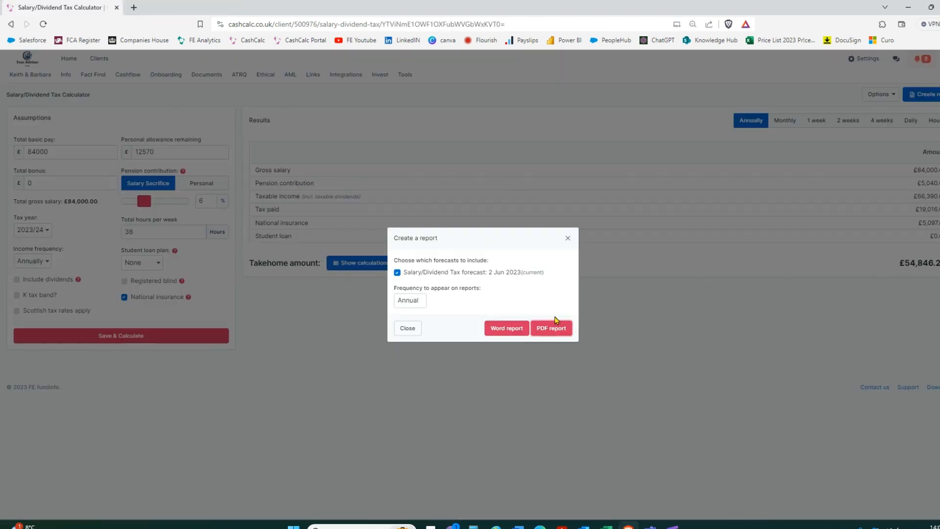
left_click(568, 243)
left_click(404, 75)
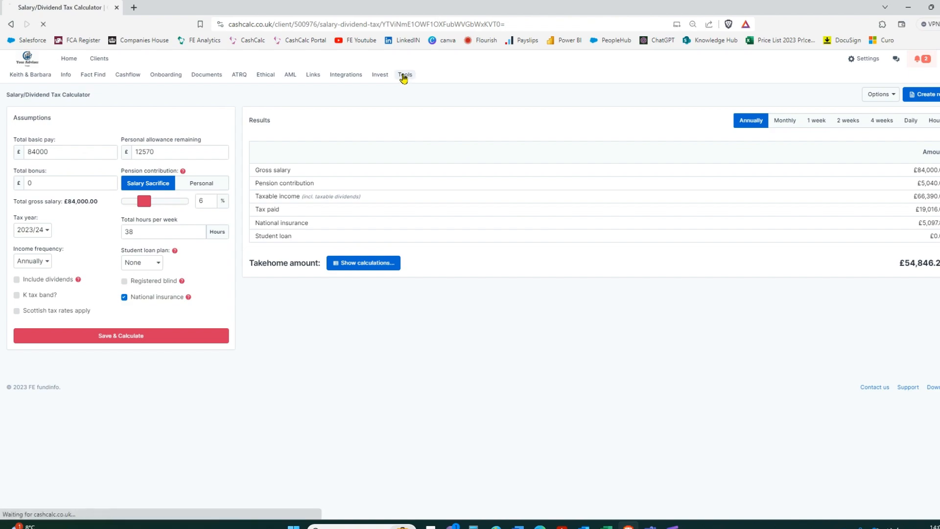